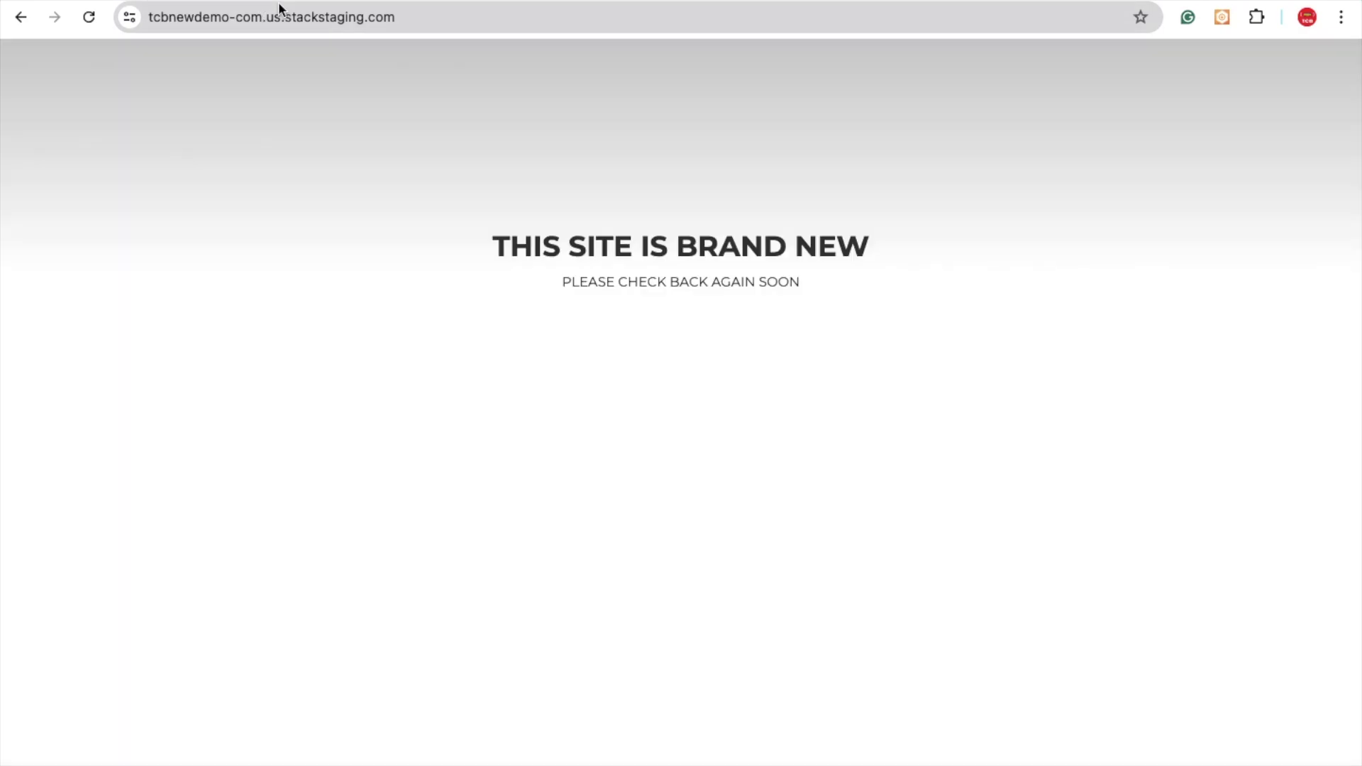
- Open the WordPress admin login of tcbdemo-com.us.stackstaging.com and log in with the filled-in credentials
click(278, 9)
key(Return)
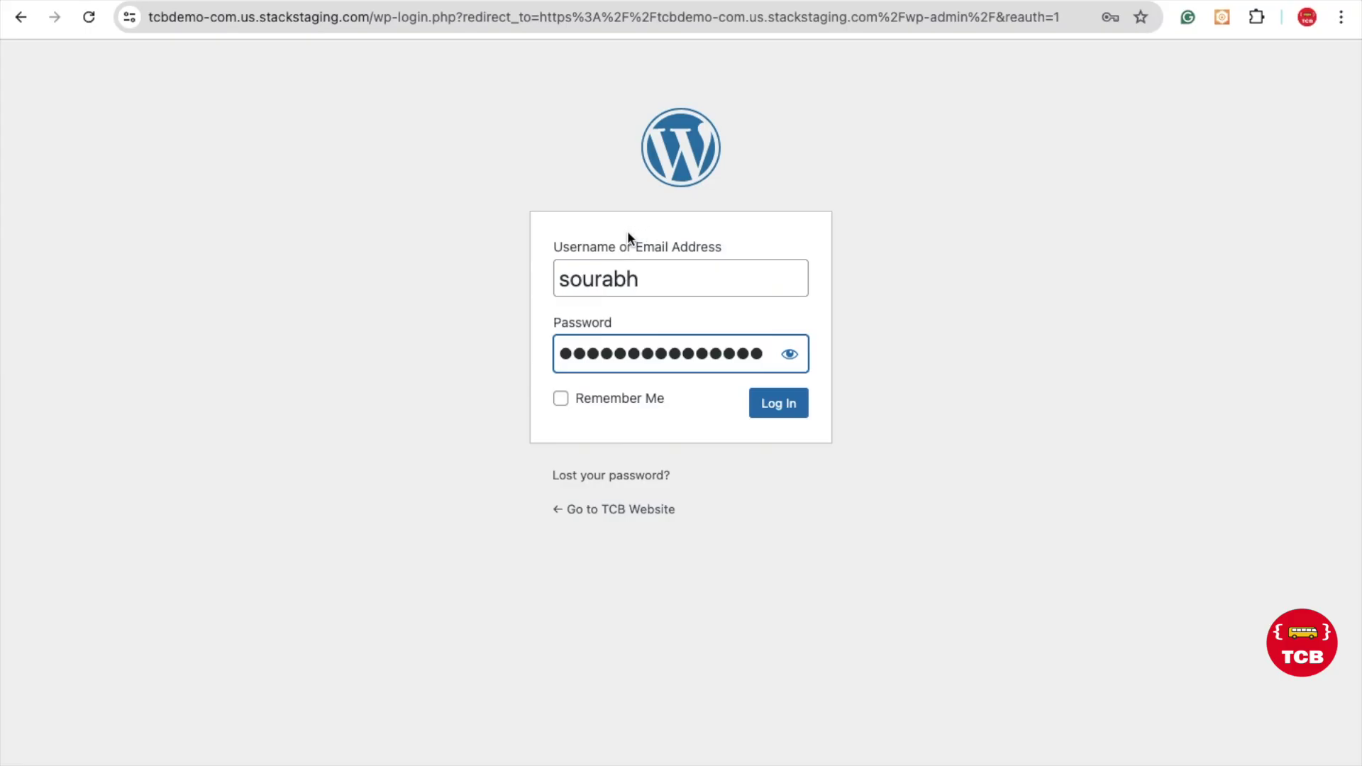
click(790, 405)
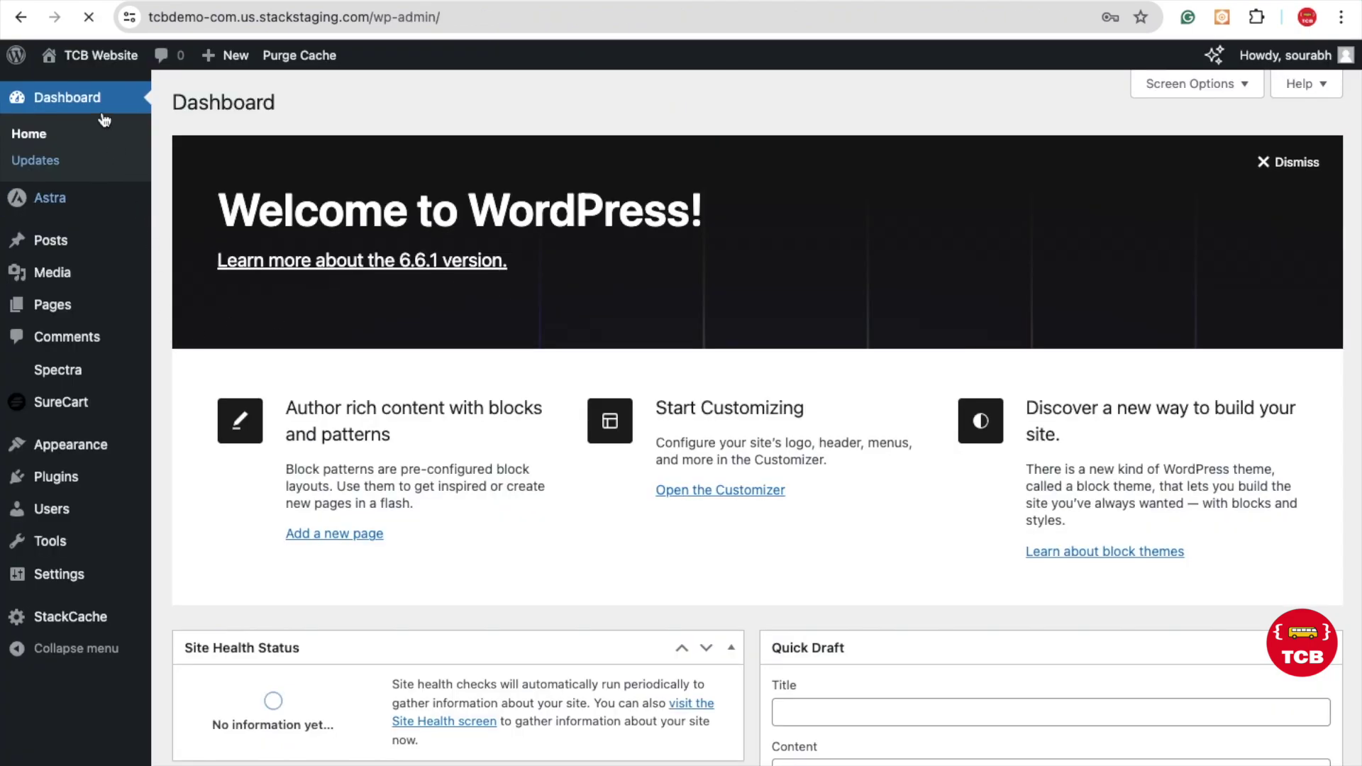
- Search the new plugins for duplicator, and install and activate Duplicator – Migration & Backup Plugin
mouse_move(105, 487)
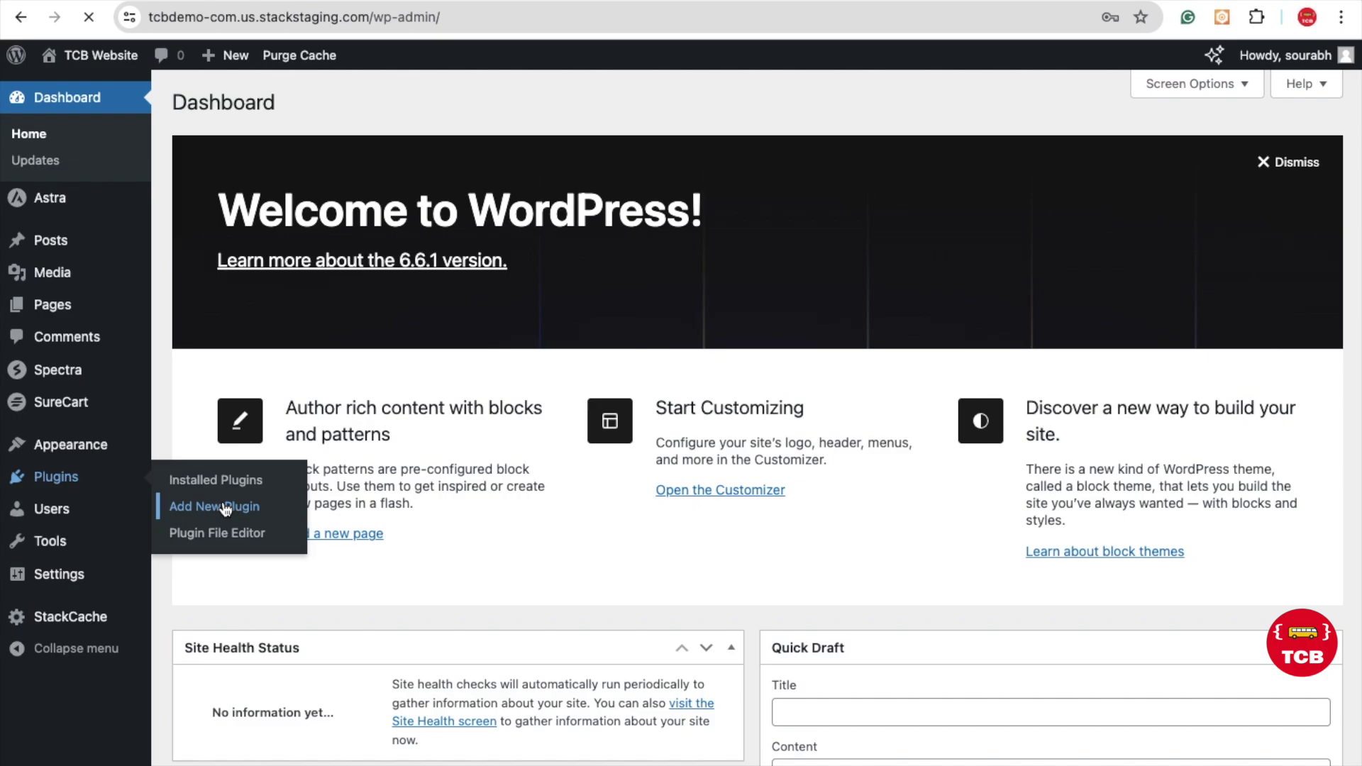
click(1026, 151)
text(duplicator)
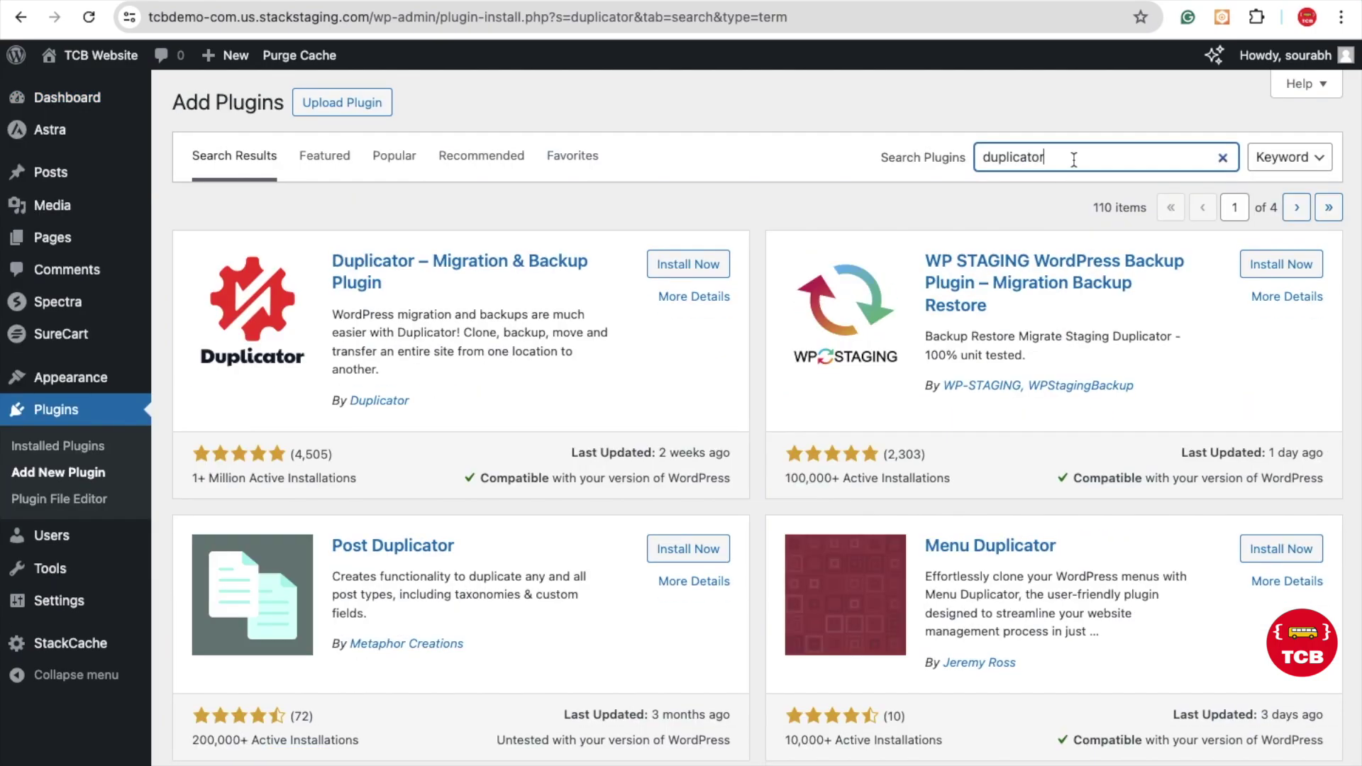
click(688, 264)
scroll(482, 456, down, 1)
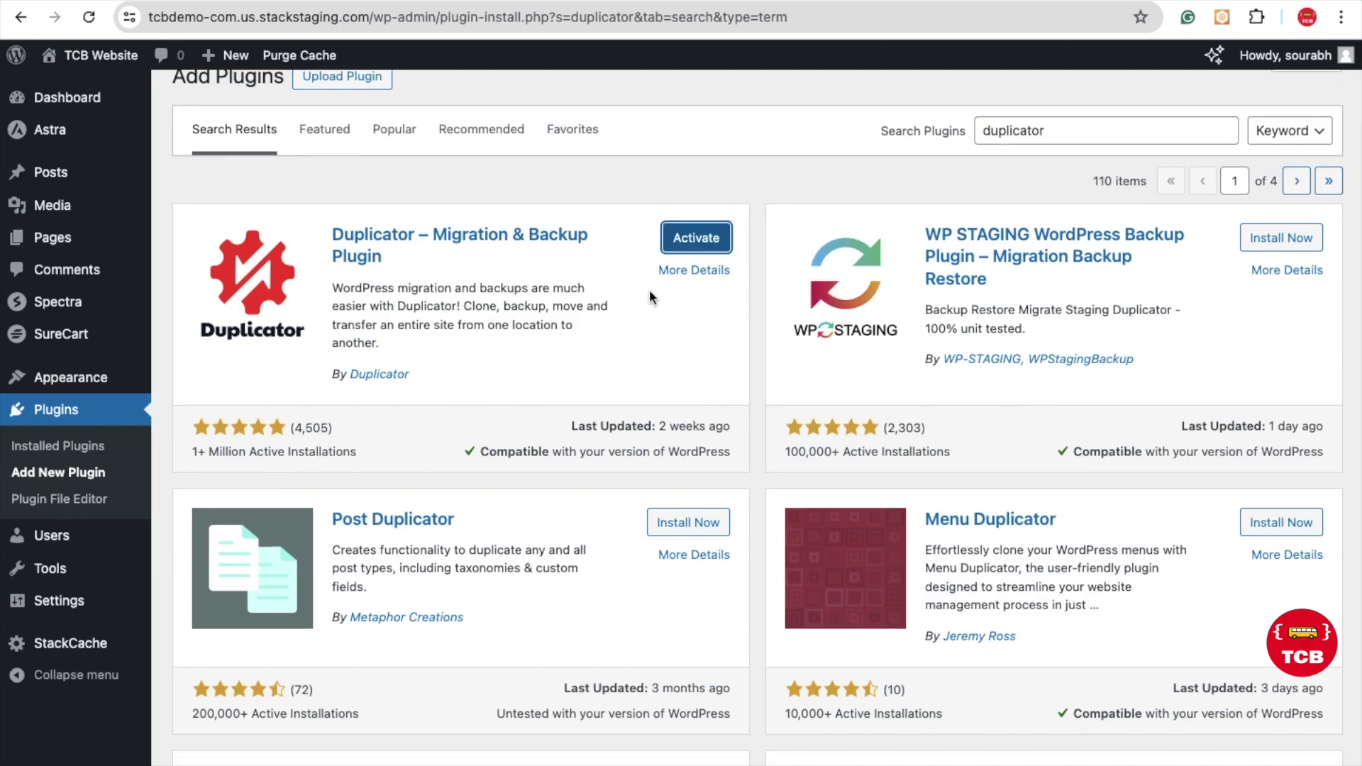
click(701, 245)
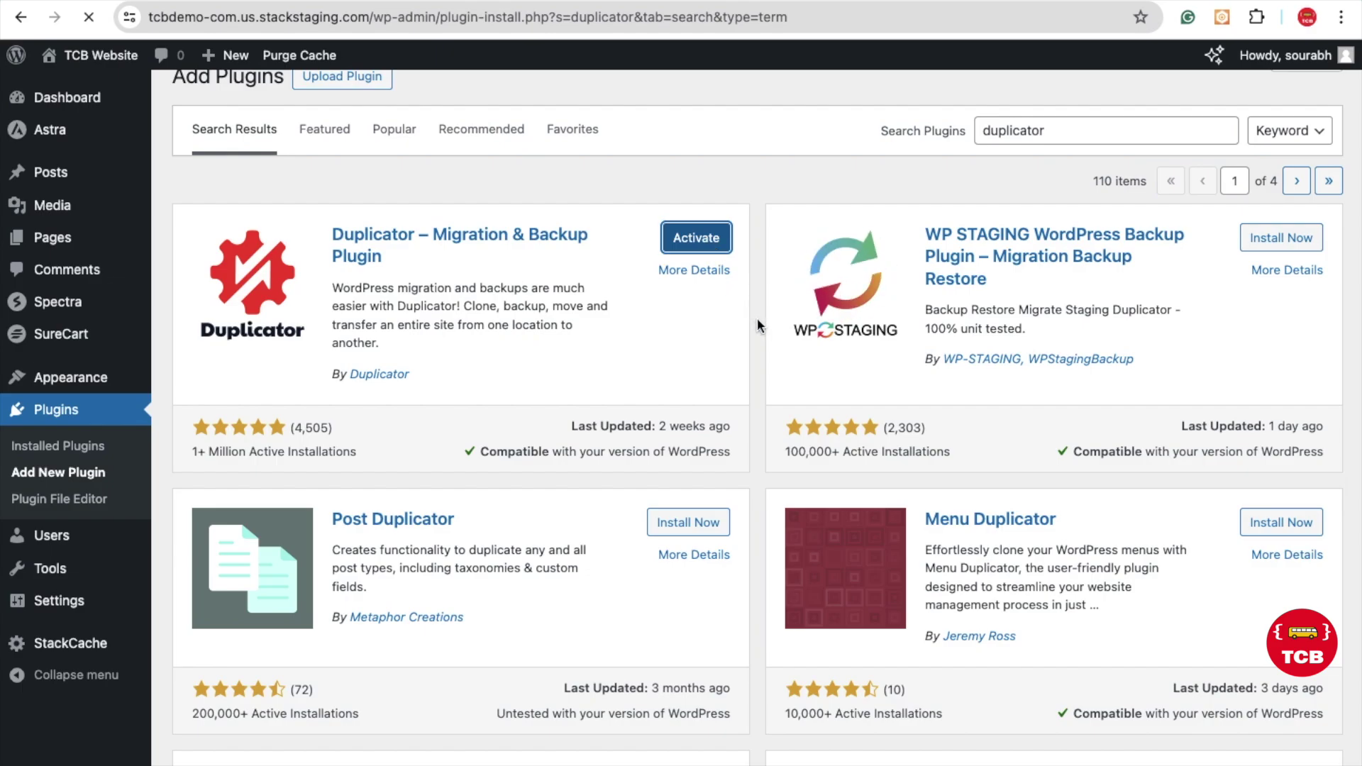
- Start a new Duplicator package, keeping the name 20240730_tcbwebsite and the default local storage, and run the site scan
scroll(768, 421, down, 5)
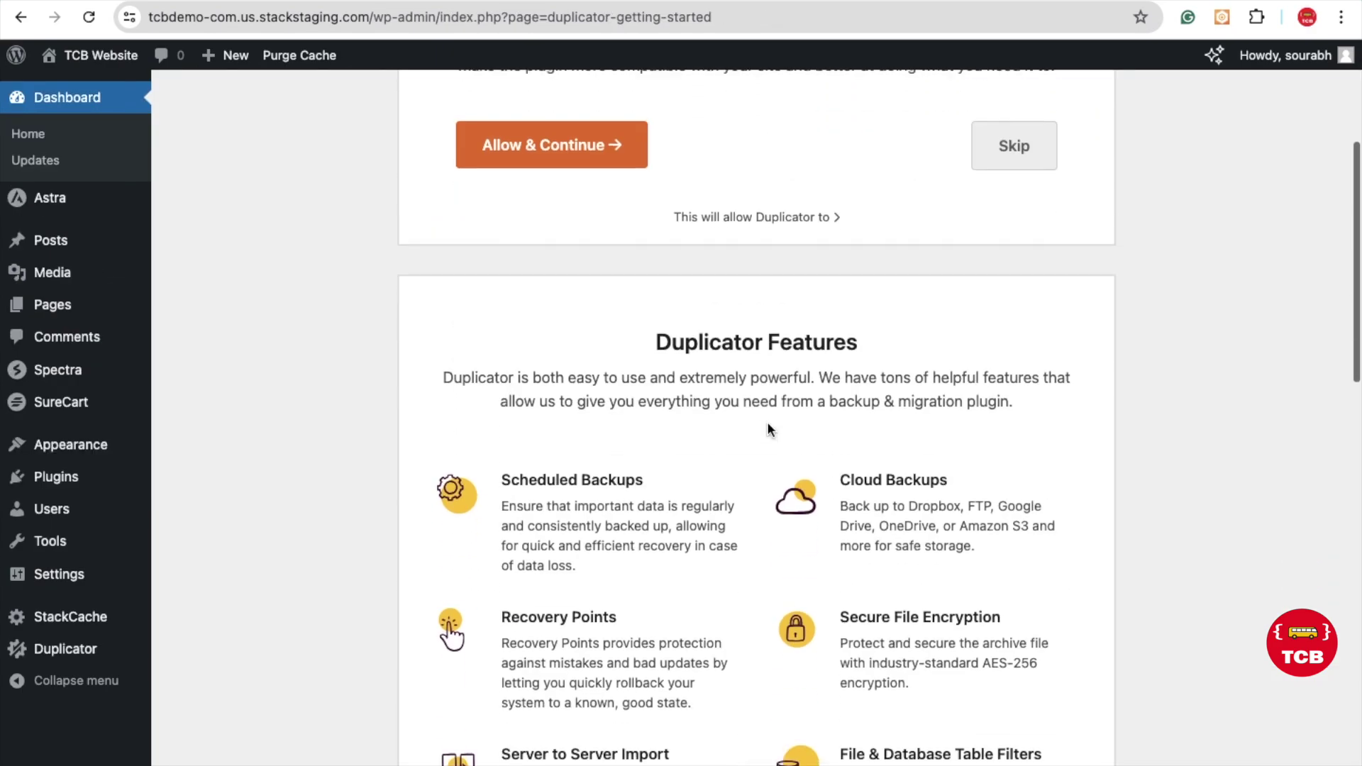
mouse_move(31, 658)
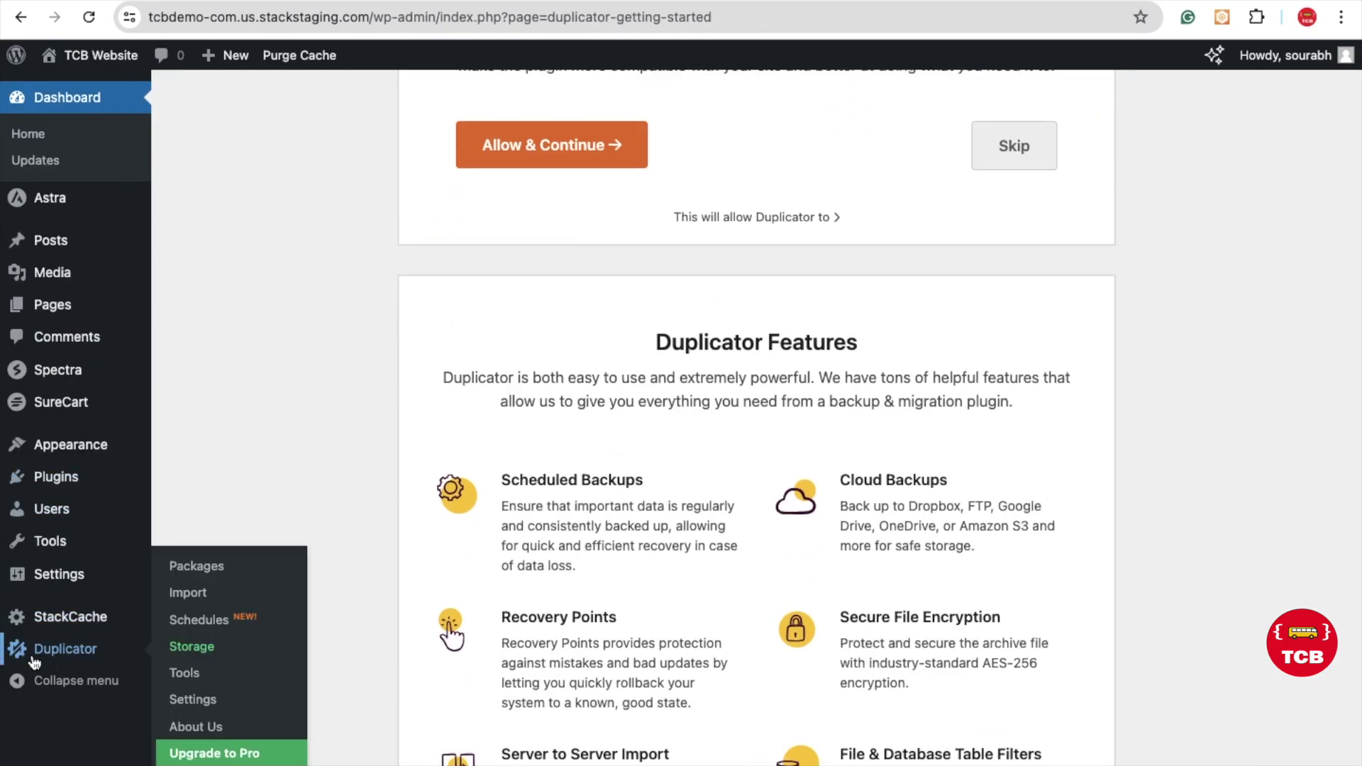
click(33, 658)
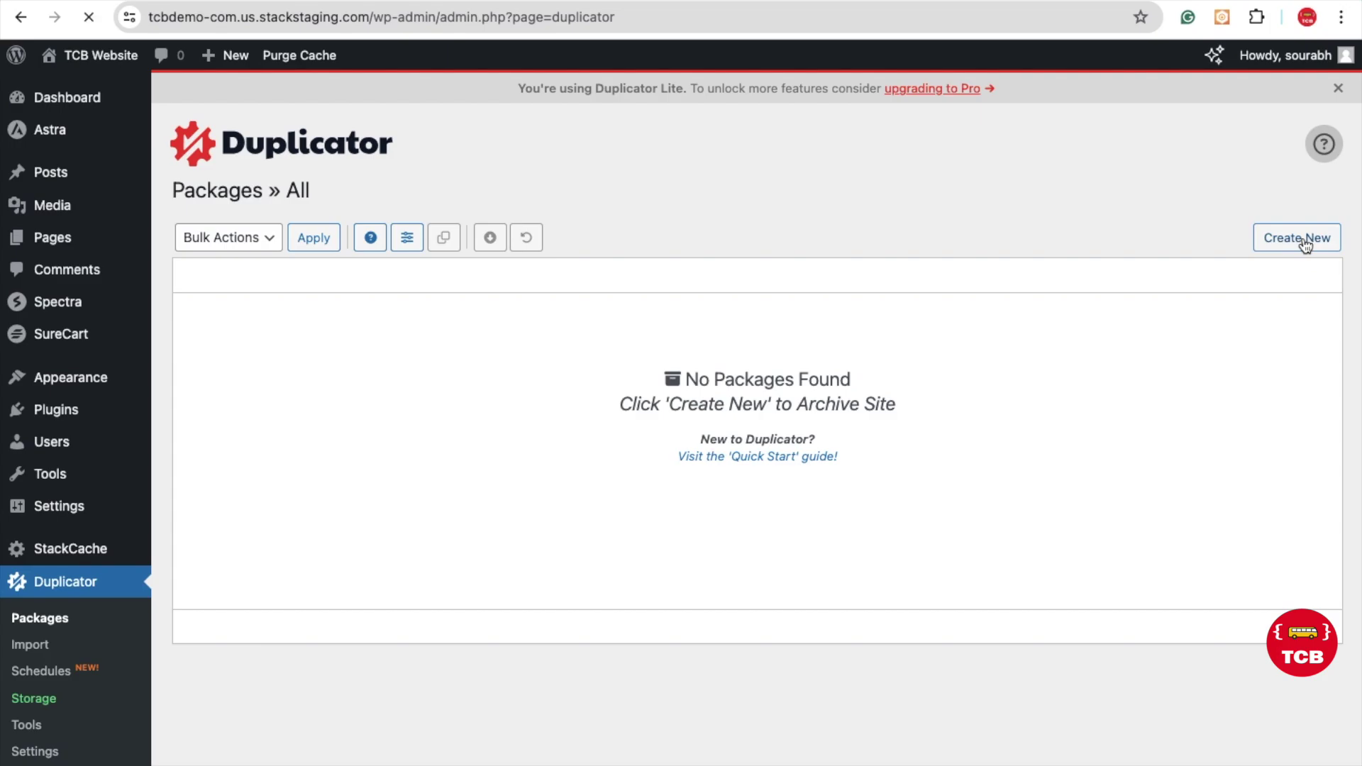
scroll(792, 432, down, 1)
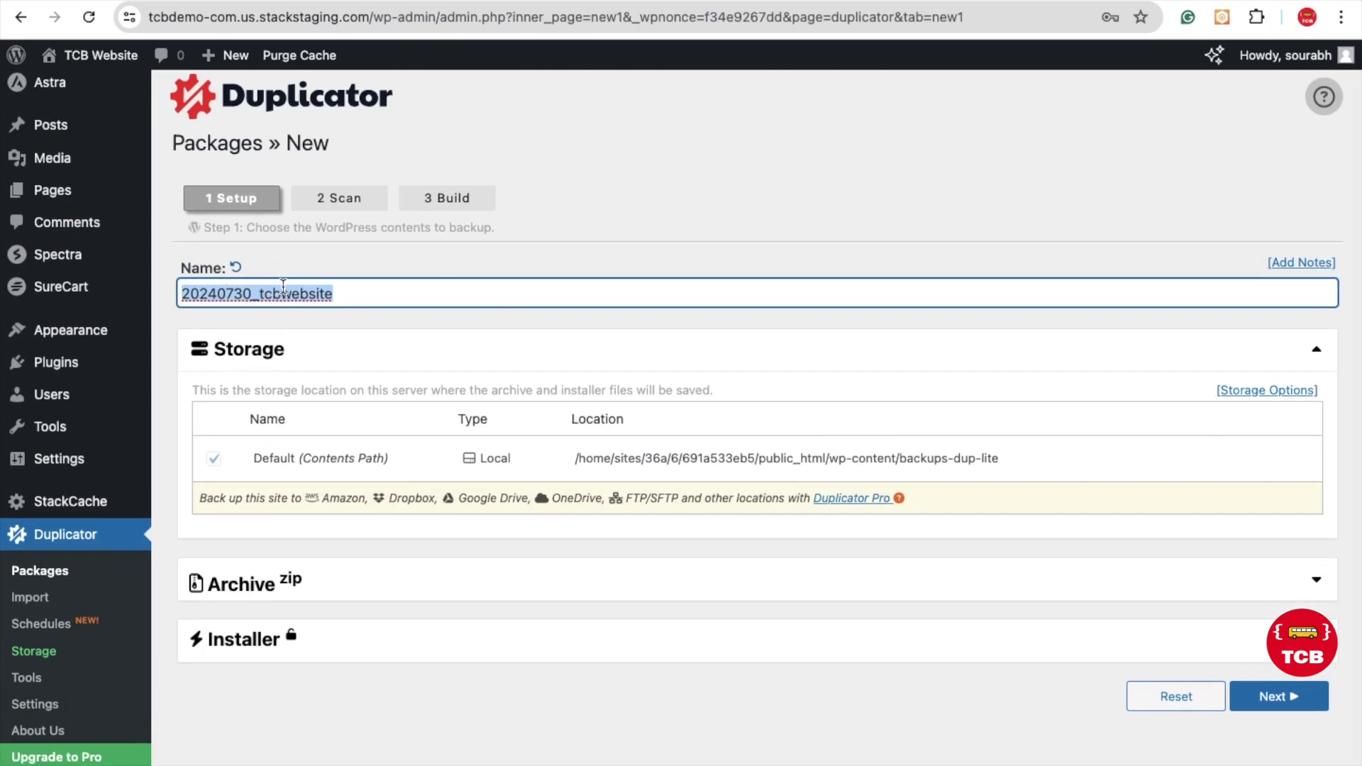
click(405, 293)
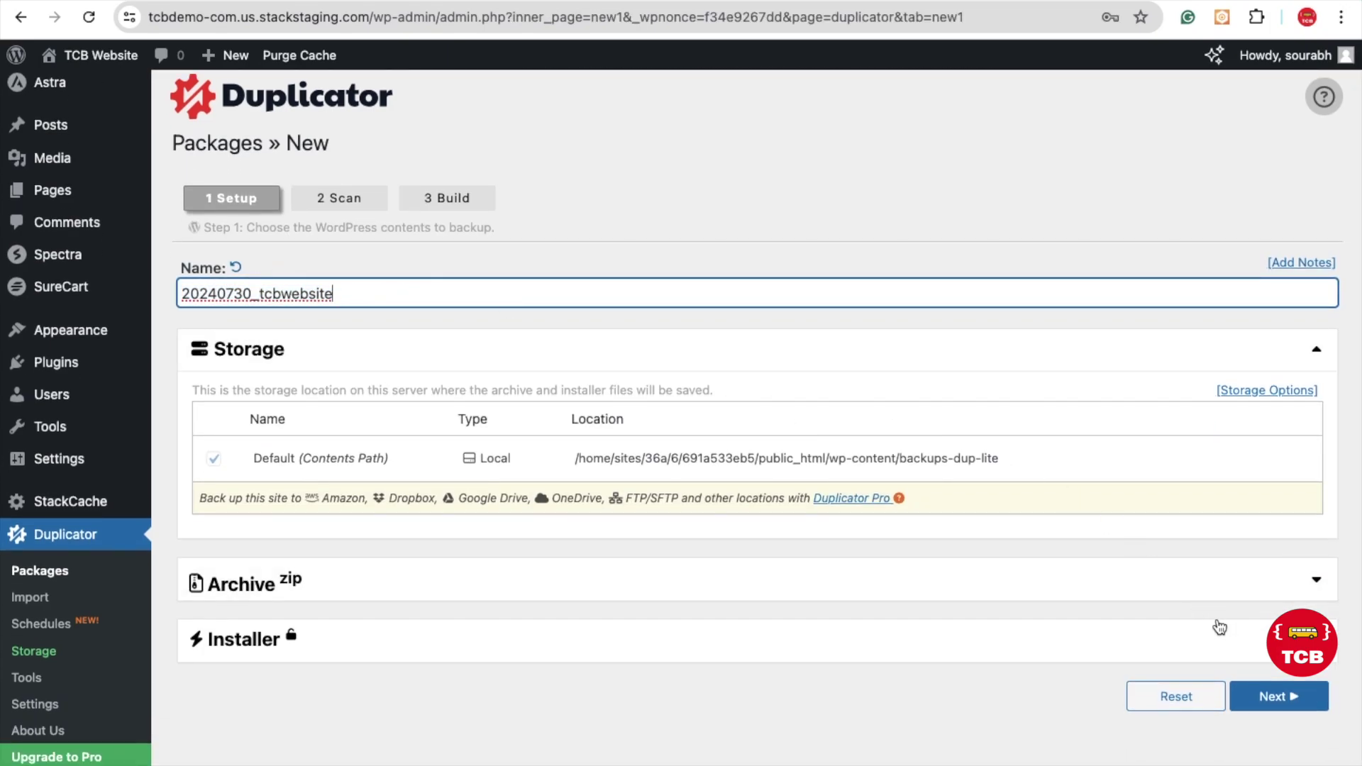
scroll(1217, 629, down, 1)
click(1288, 684)
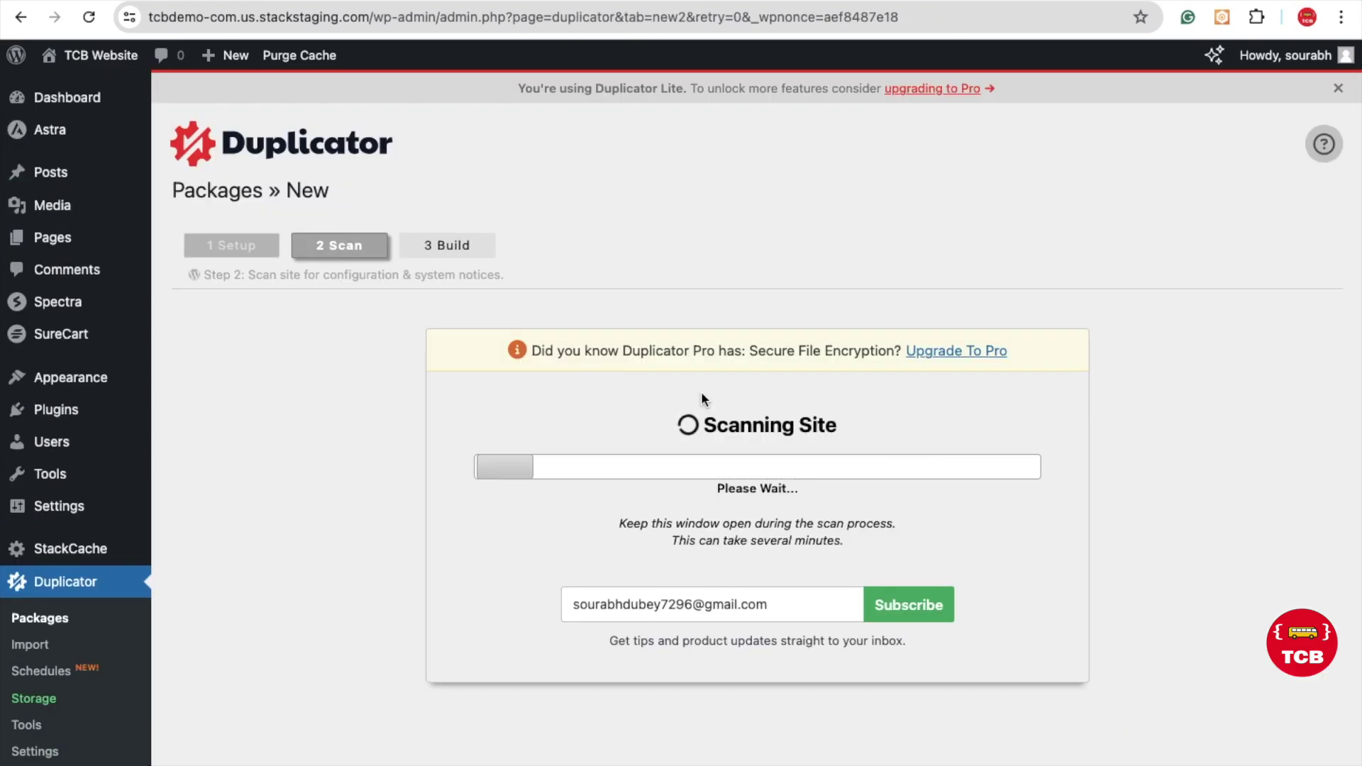
- Review the Duplicator scan results and build the package
scroll(704, 402, down, 3)
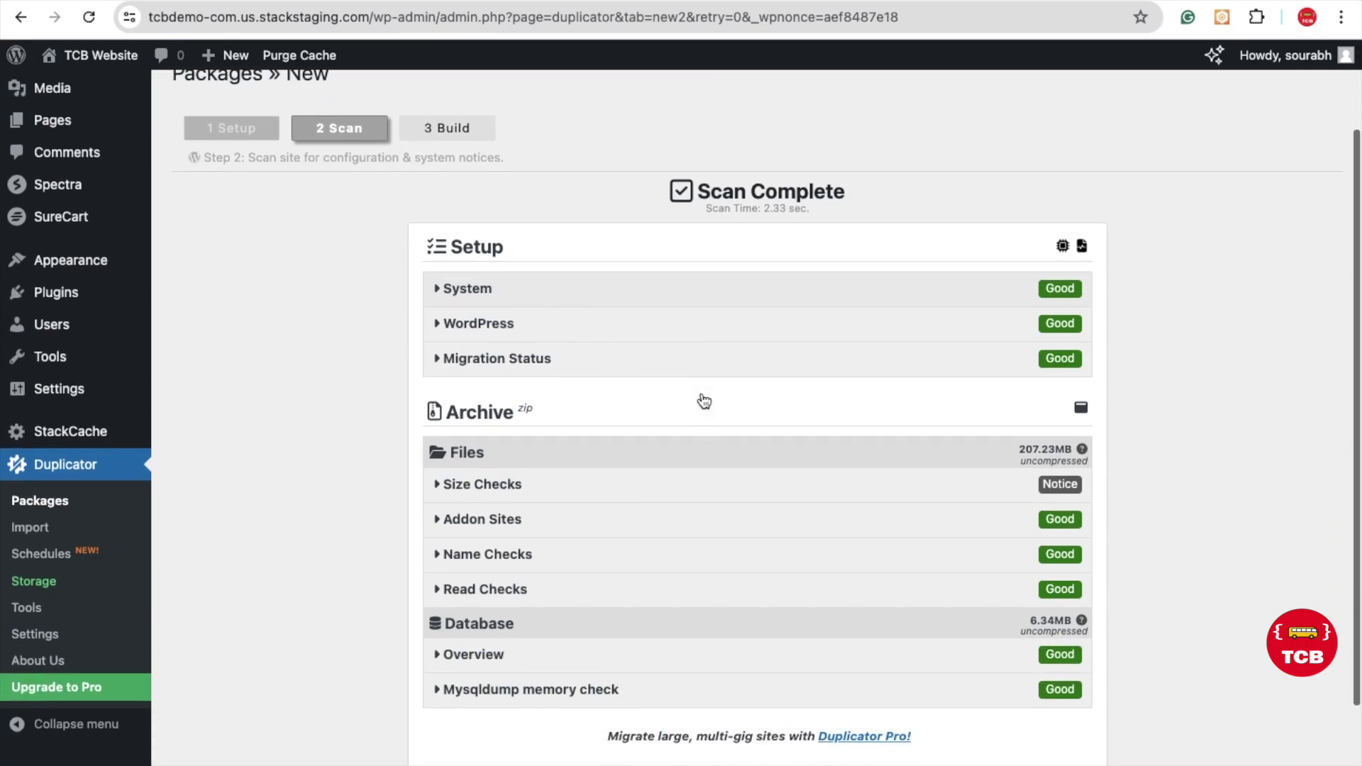
scroll(921, 653, down, 1)
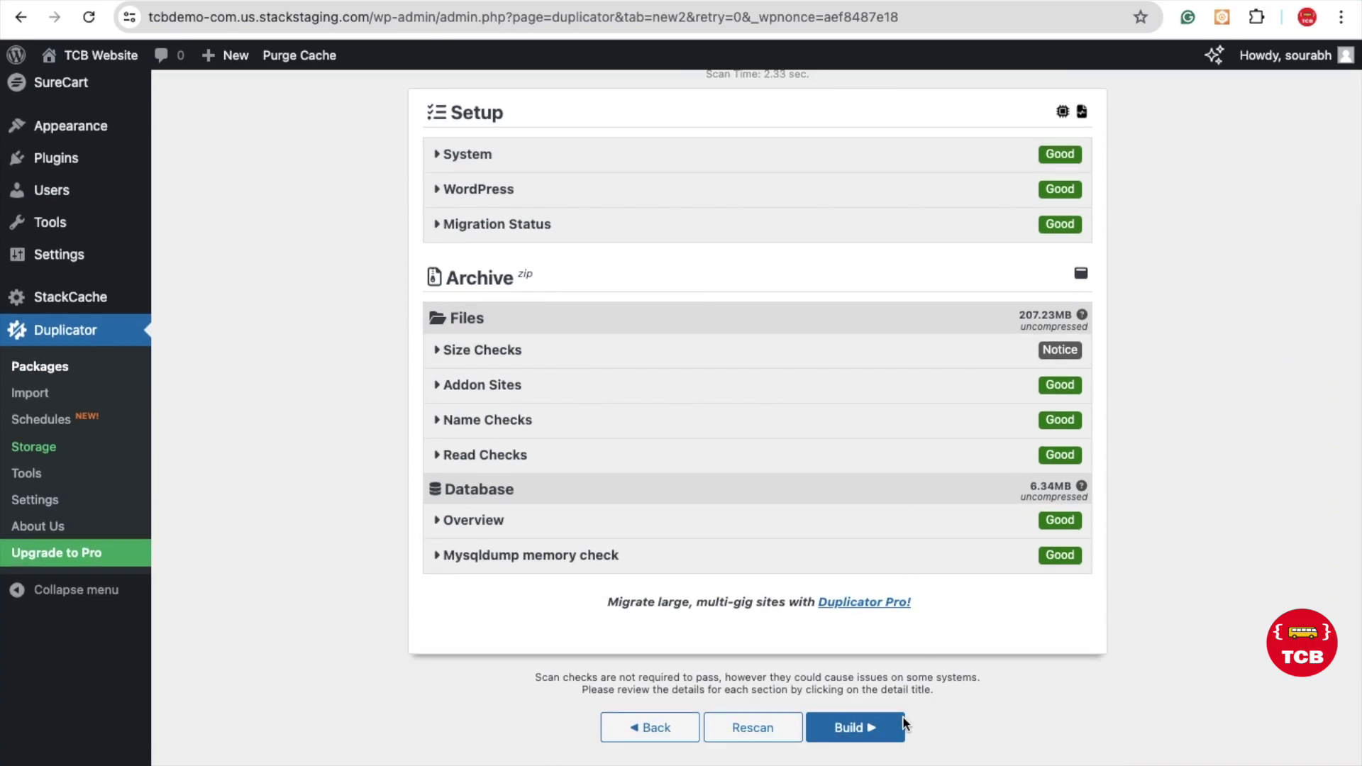
click(870, 730)
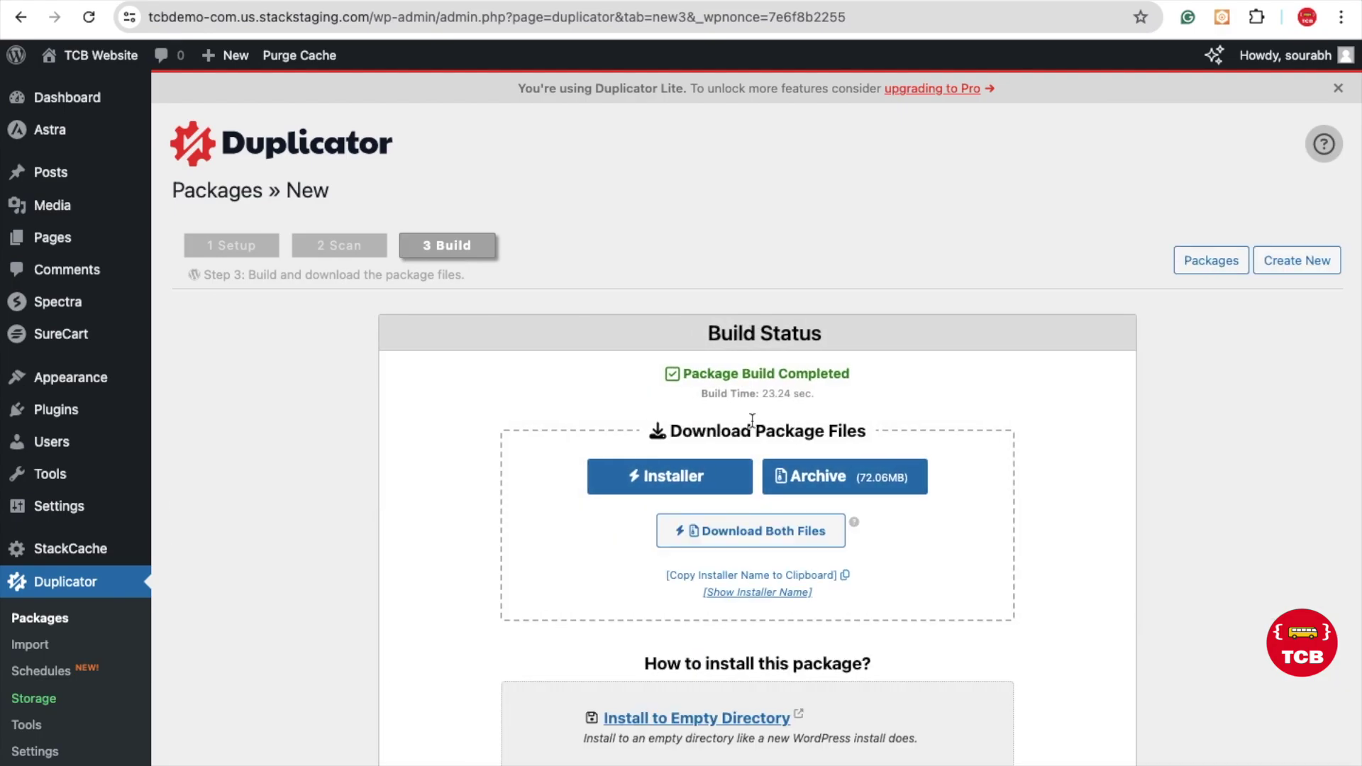
- Download the package's installer and archive files and check them in the browser's downloads
scroll(752, 420, down, 3)
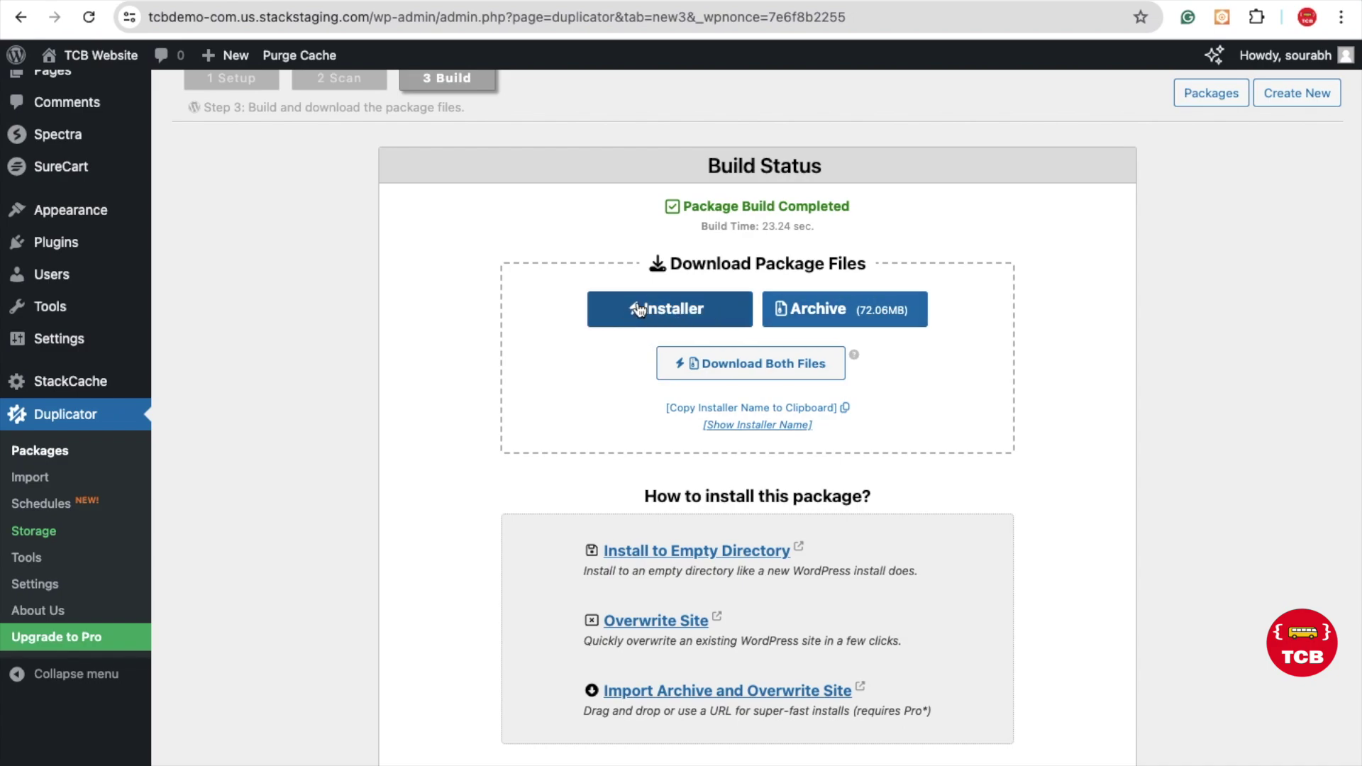
click(710, 313)
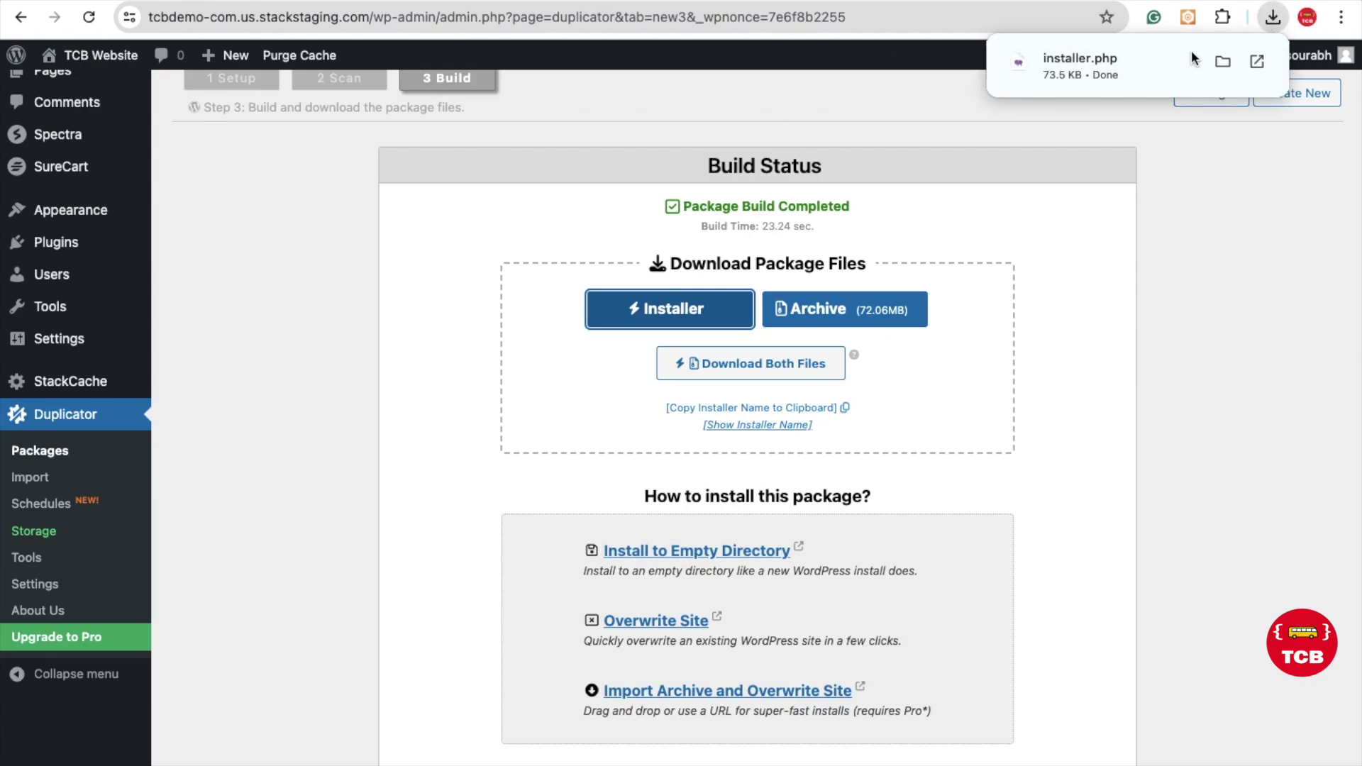
click(846, 323)
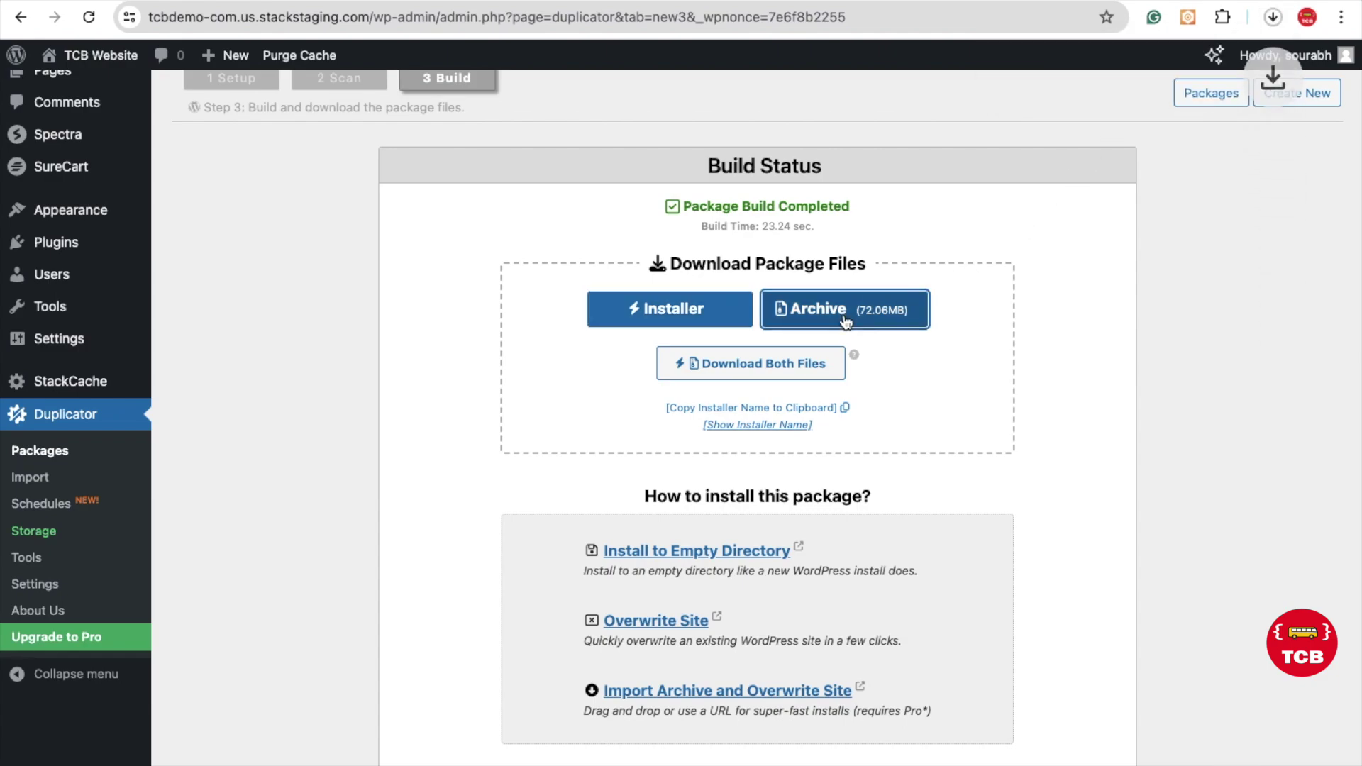
click(1272, 18)
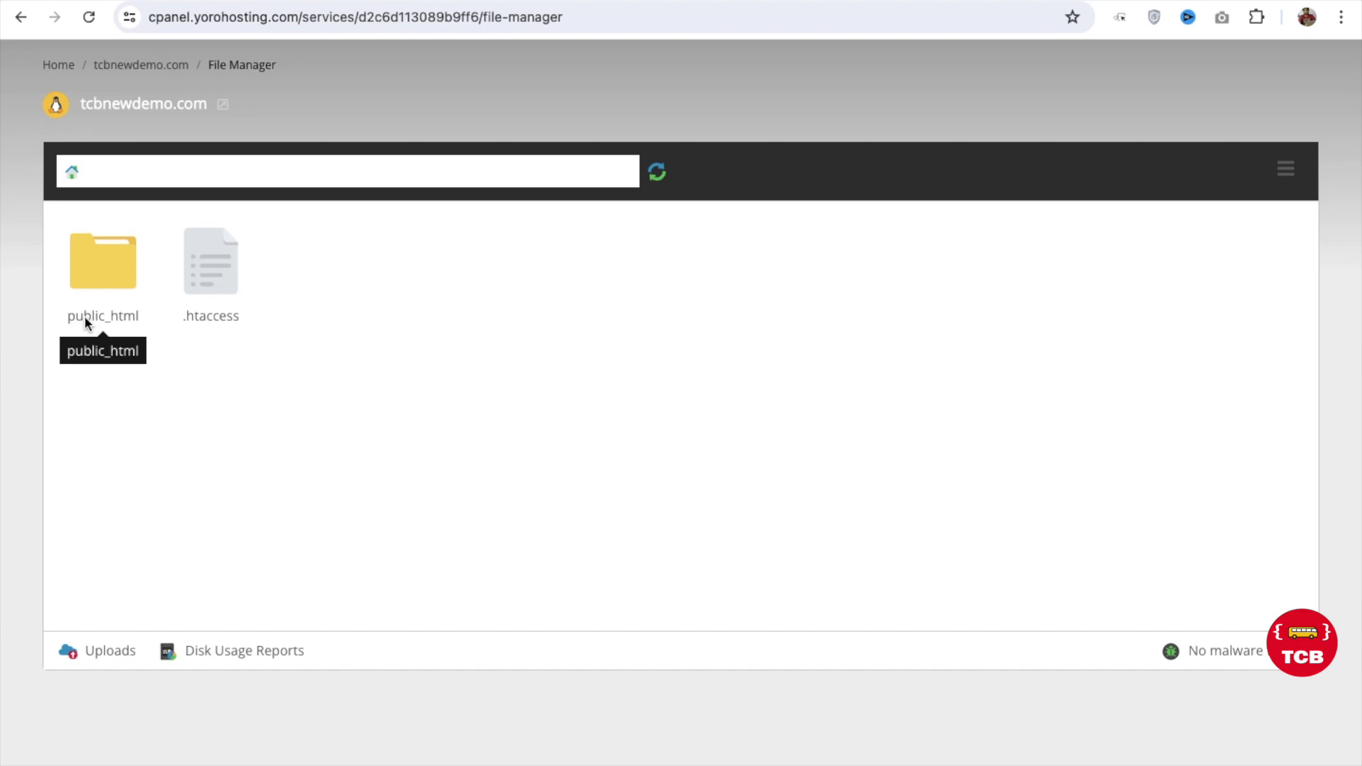
- In the hosting File Manager of tcbnewdemo.com, delete index.php from the public_html folder
double_click(91, 254)
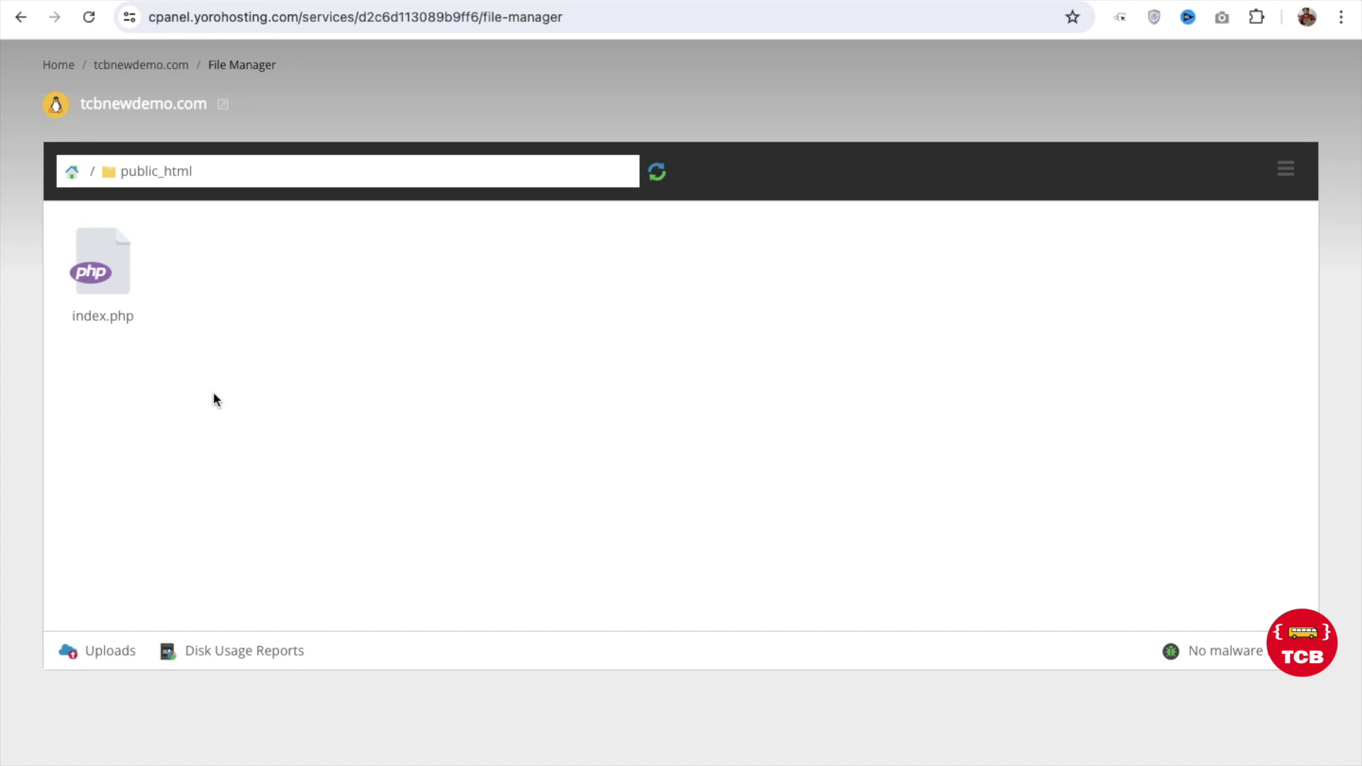
right_click(98, 268)
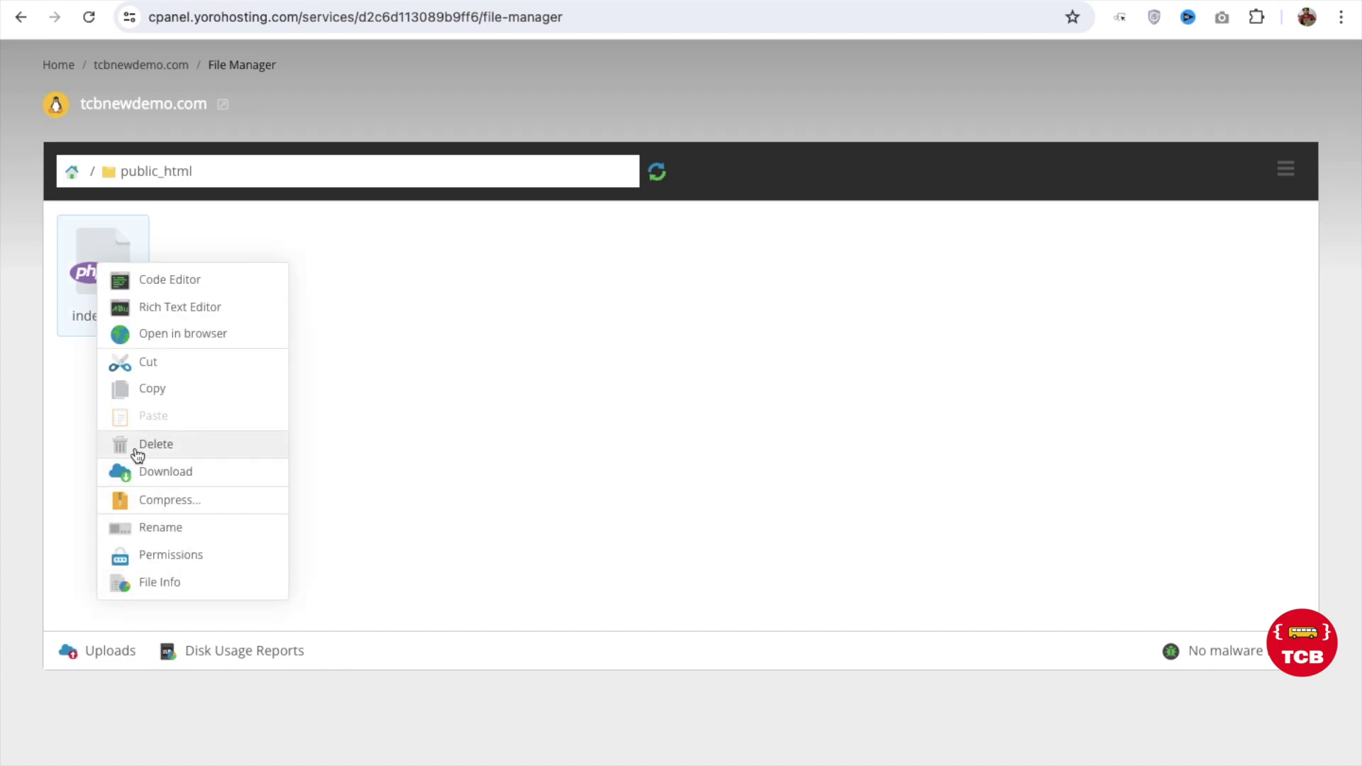
click(138, 451)
click(938, 401)
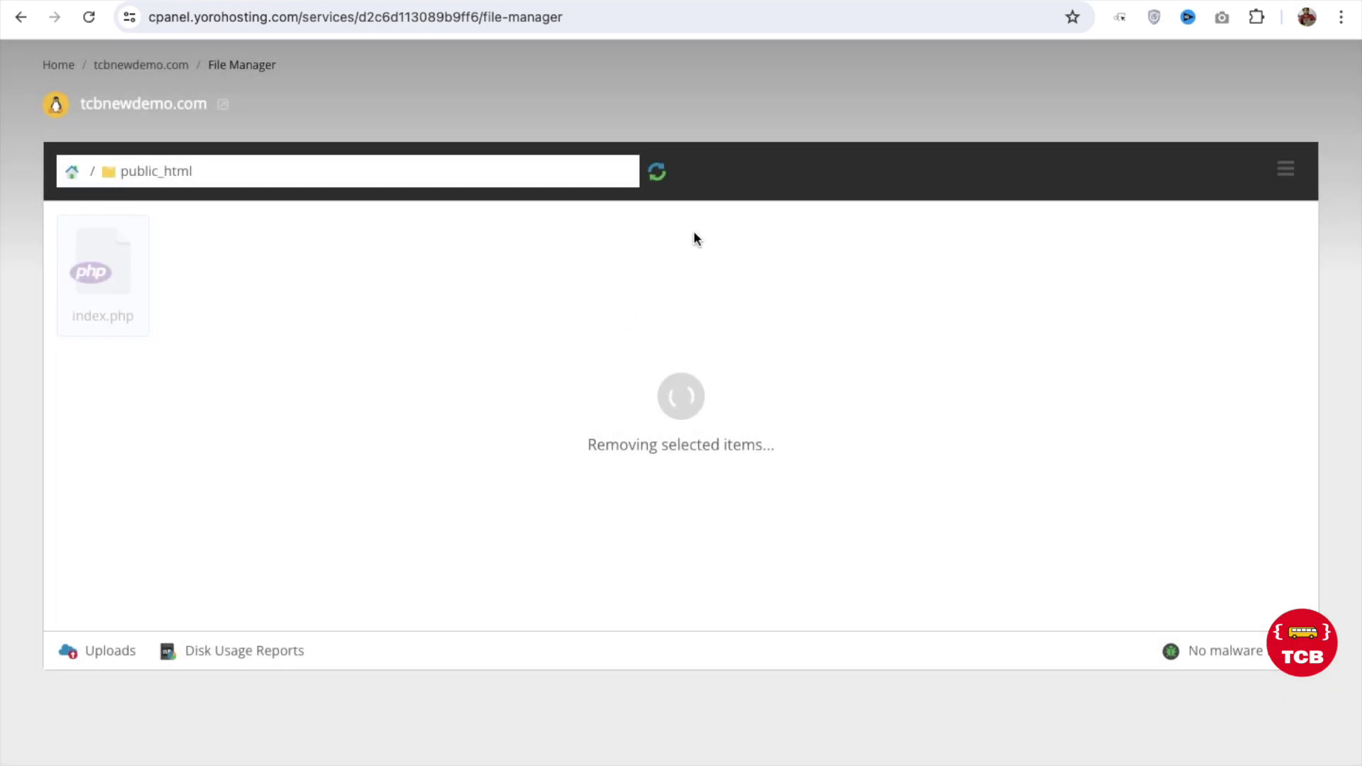
- Switch to Finder, select the 20240730_tcbwebsite archive zip and installer.php in Downloads, and return to the hosting File Manager
key(ctrl+Left)
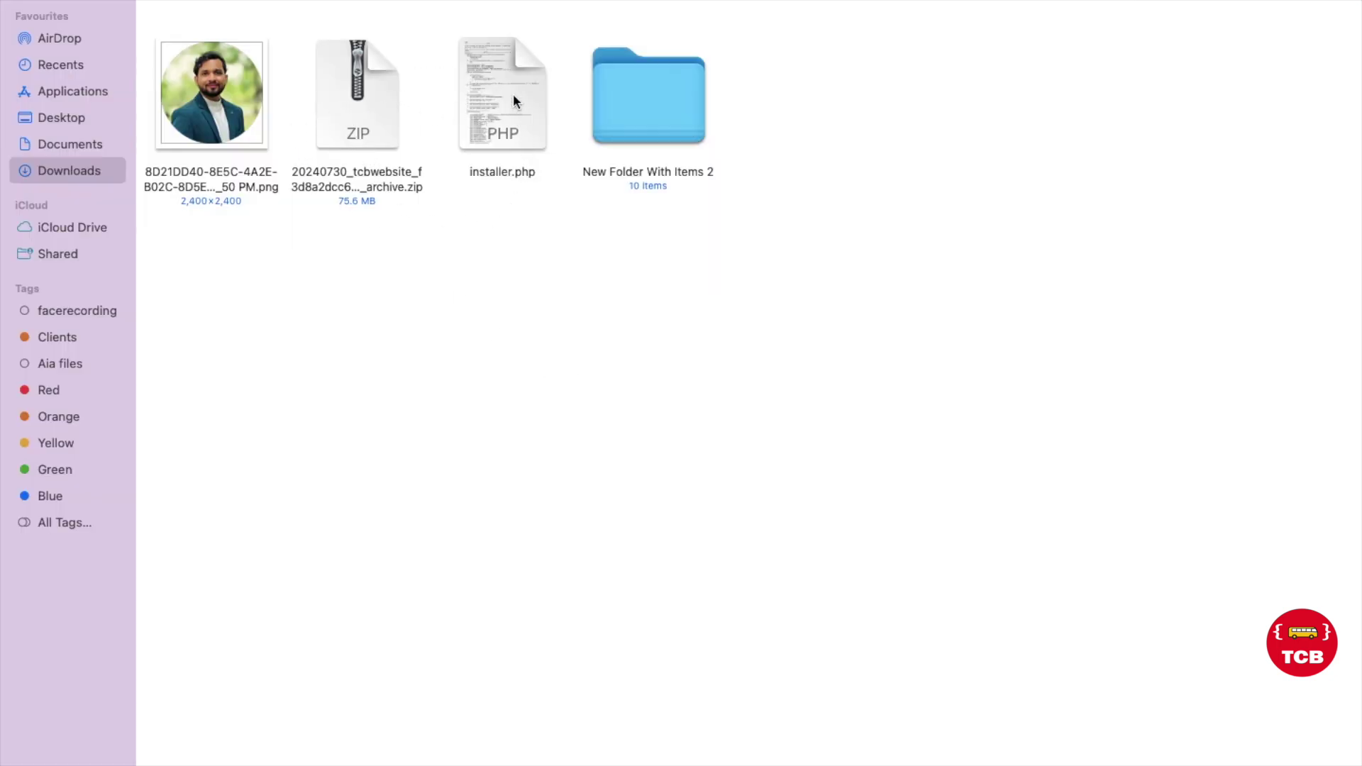
click(368, 106)
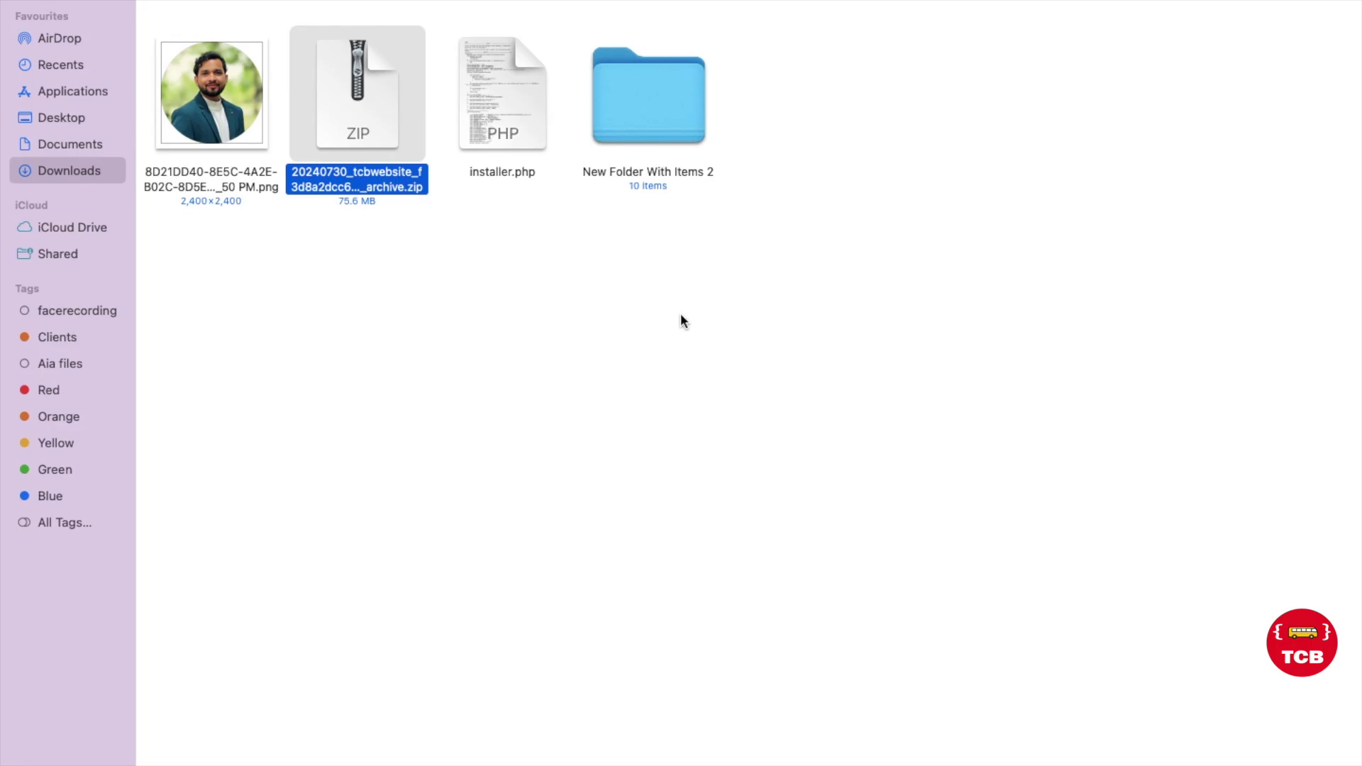
drag(502, 264, 307, 76)
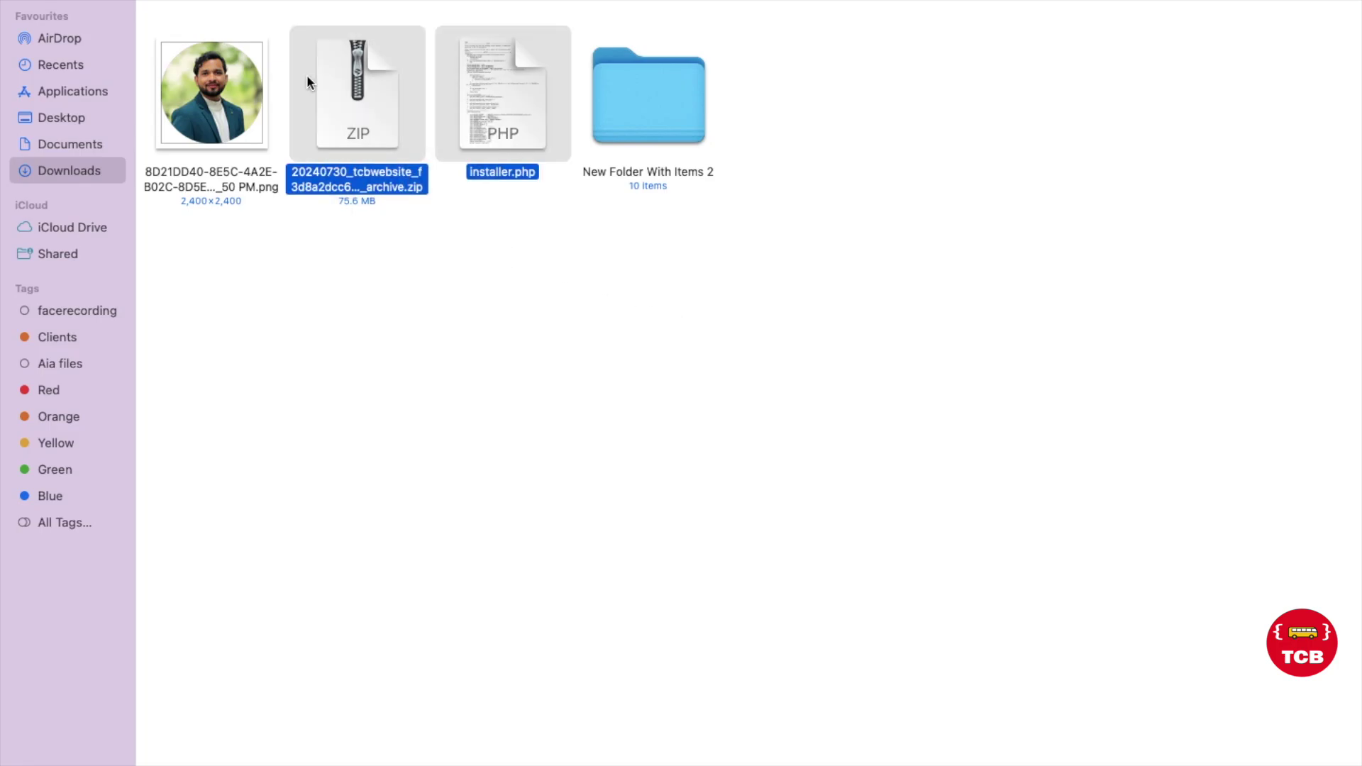
key(ctrl+Right)
key(ctrl+Right)
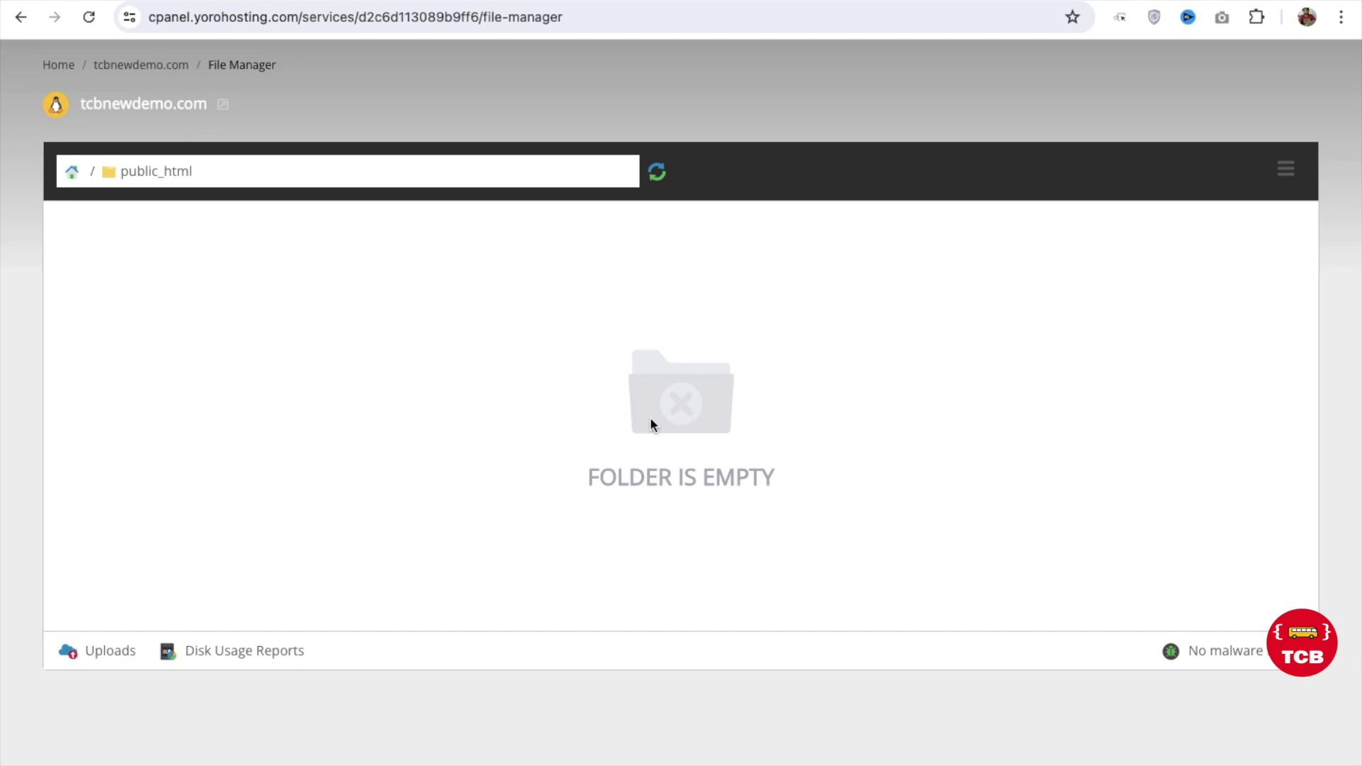
- Upload the 20240730_tcbwebsite archive zip and installer.php from Downloads to public_html, and close the upload list
click(113, 650)
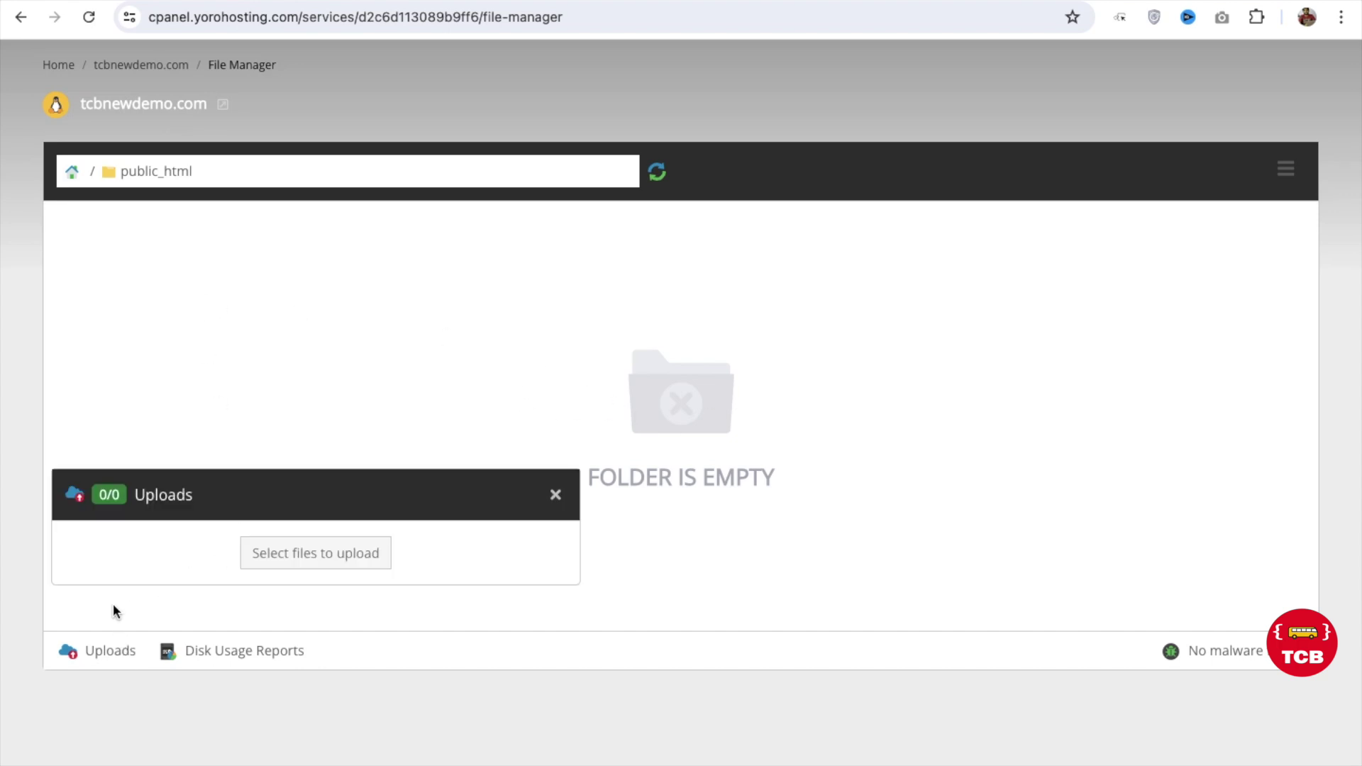
click(307, 560)
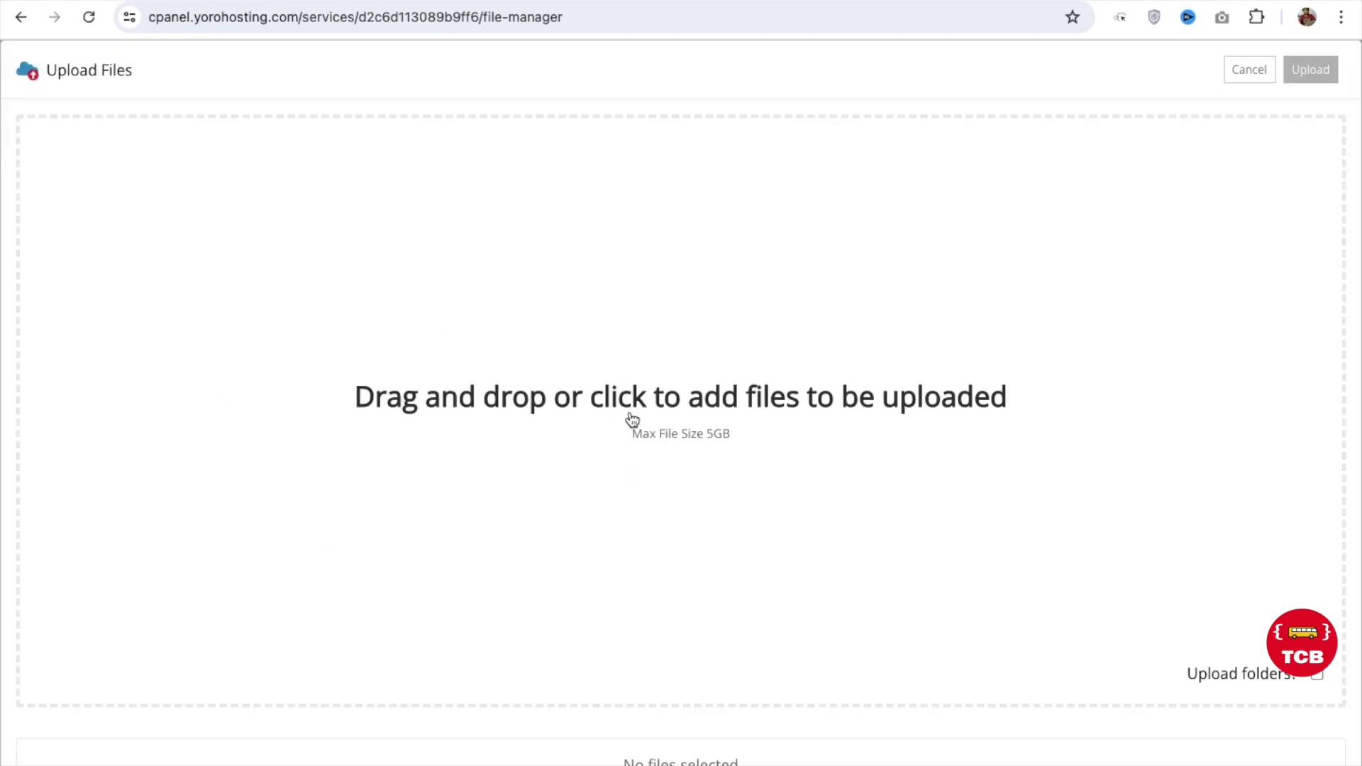
key(ctrl+Left)
key(ctrl+Left)
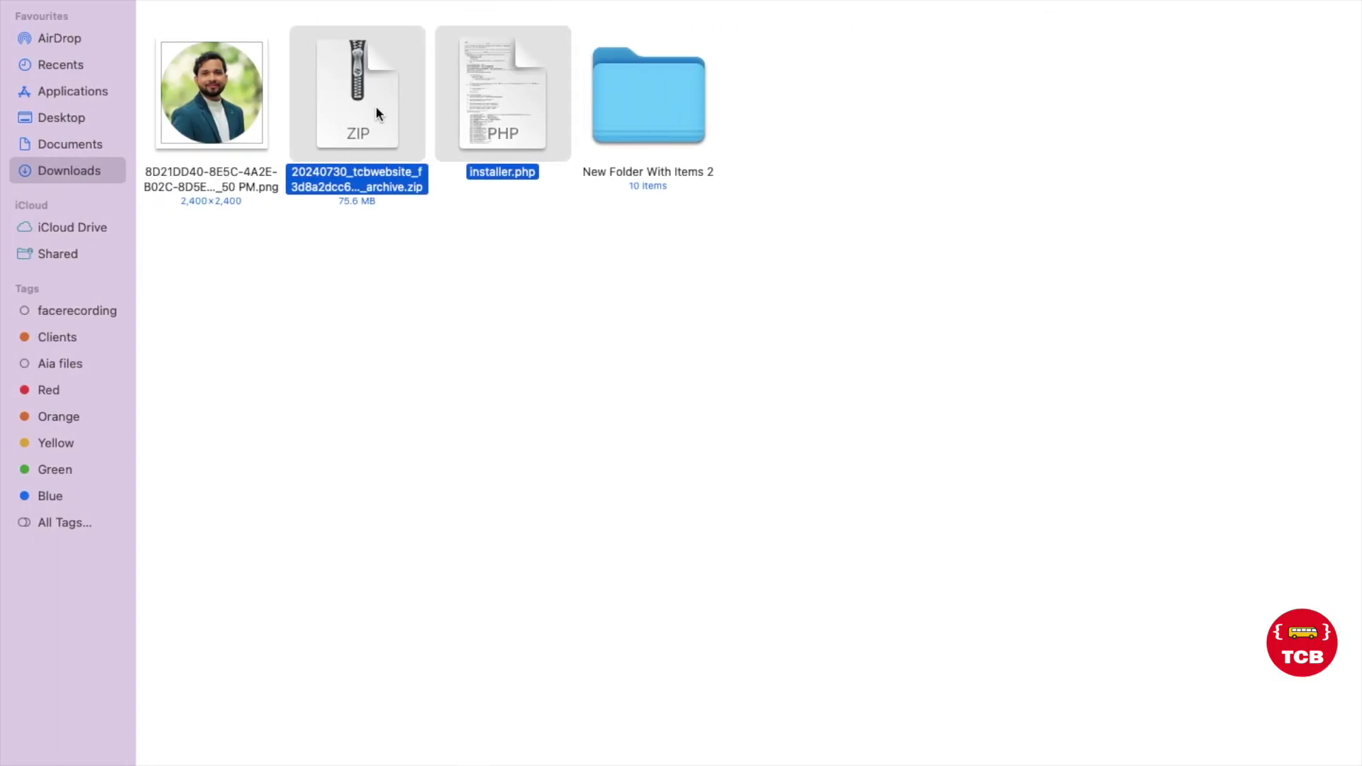
drag(376, 105, 746, 315)
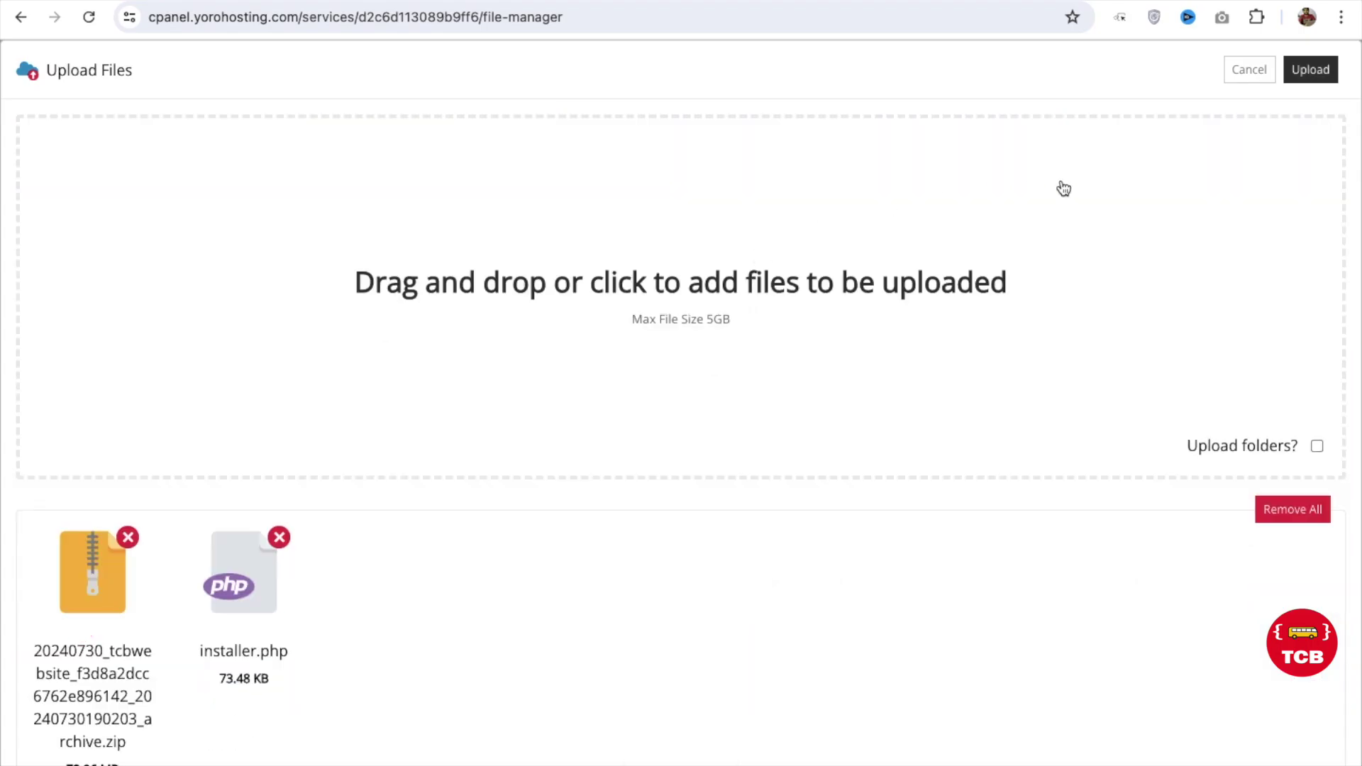
click(1312, 71)
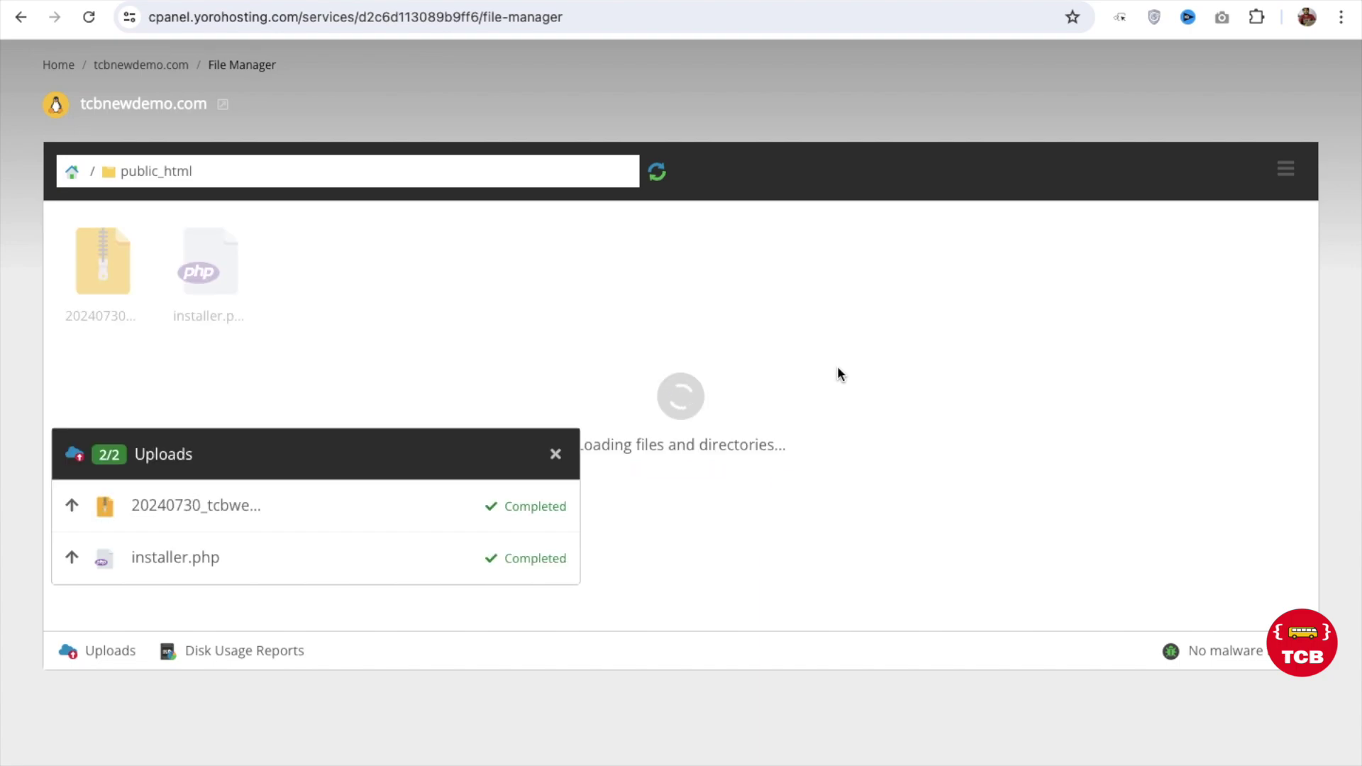
click(552, 456)
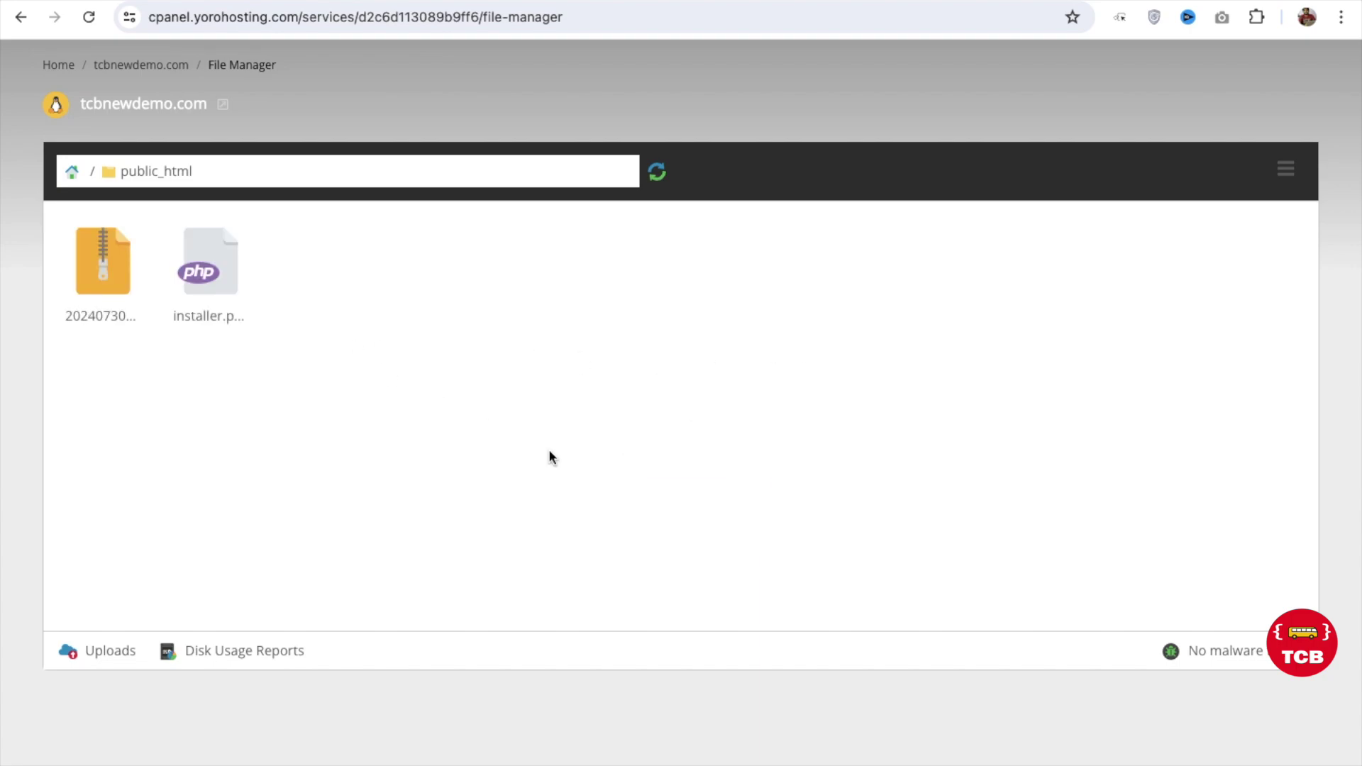
- Return to the tcbnewdemo.com service overview and open its MySQL Databases page
scroll(672, 401, up, 2)
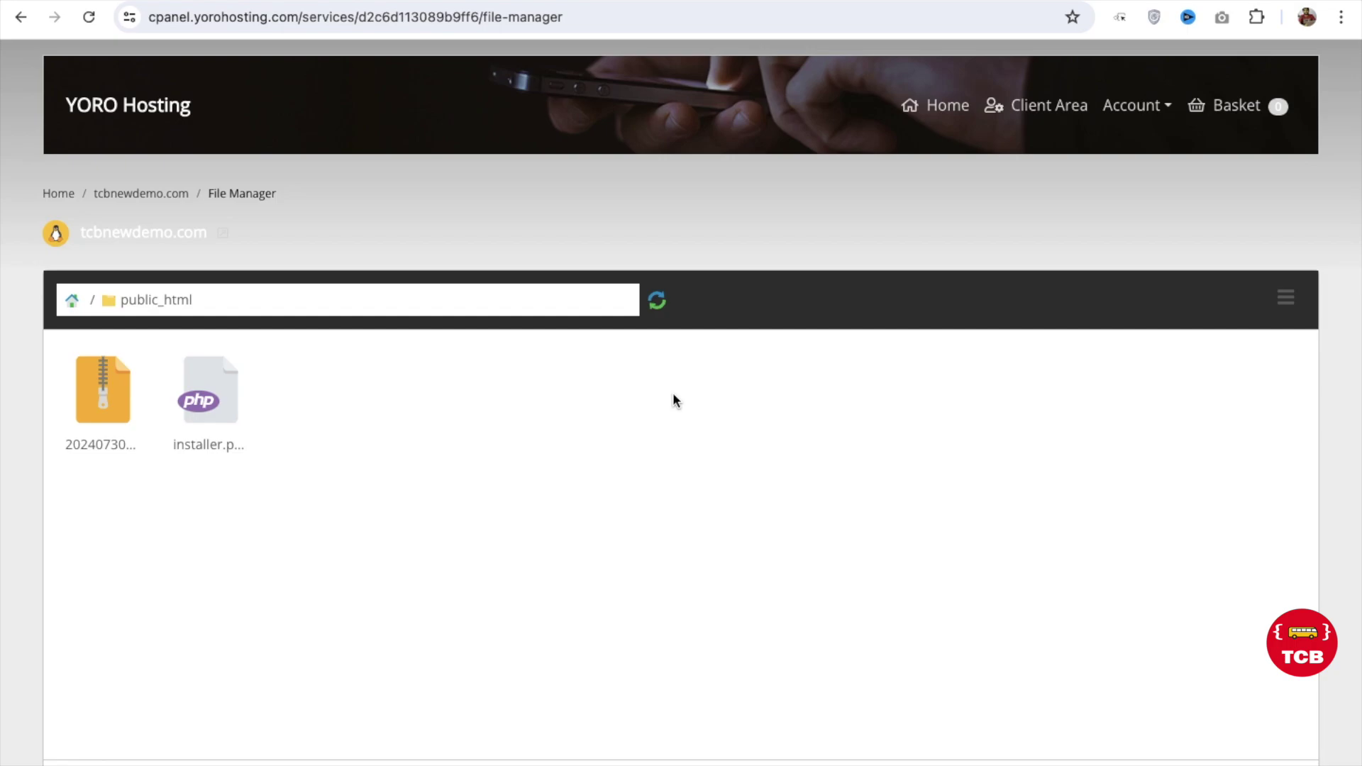
click(175, 202)
scroll(901, 390, down, 2)
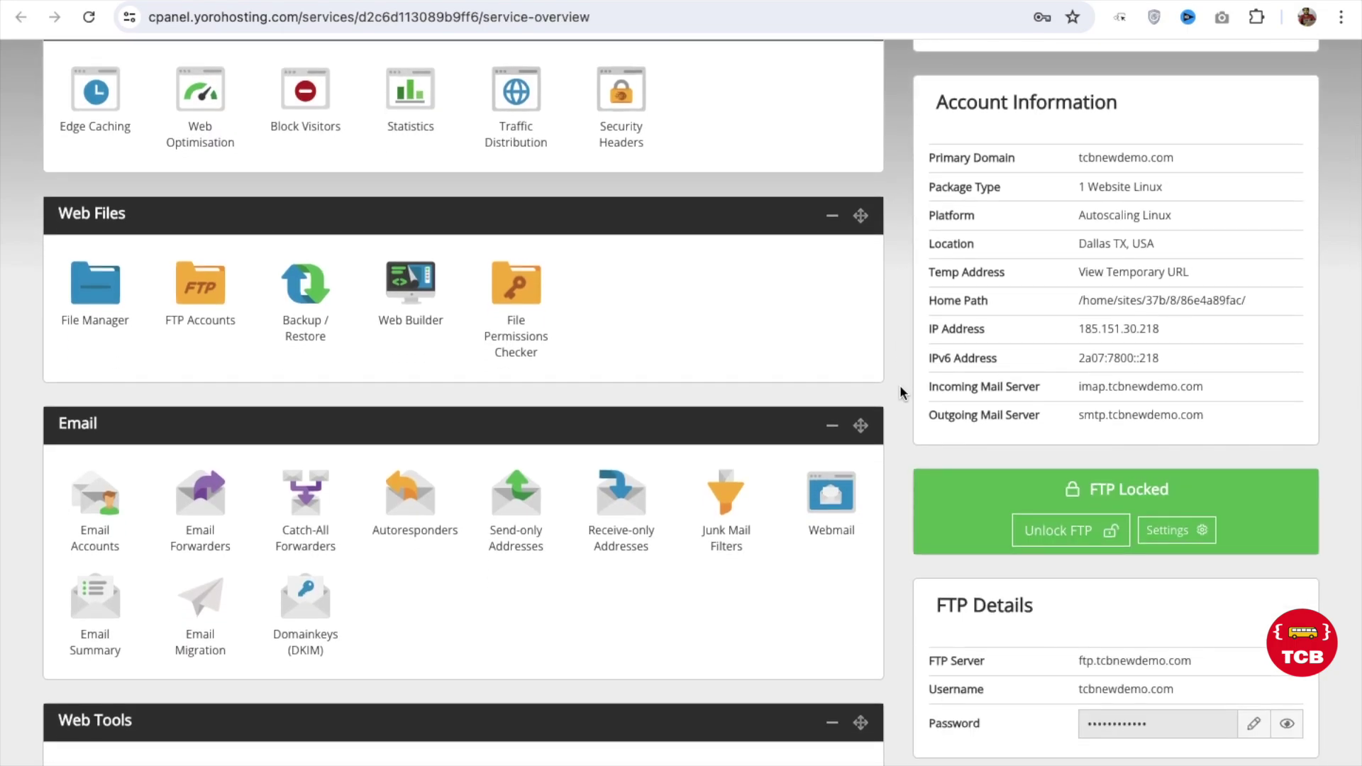
scroll(901, 392, down, 6)
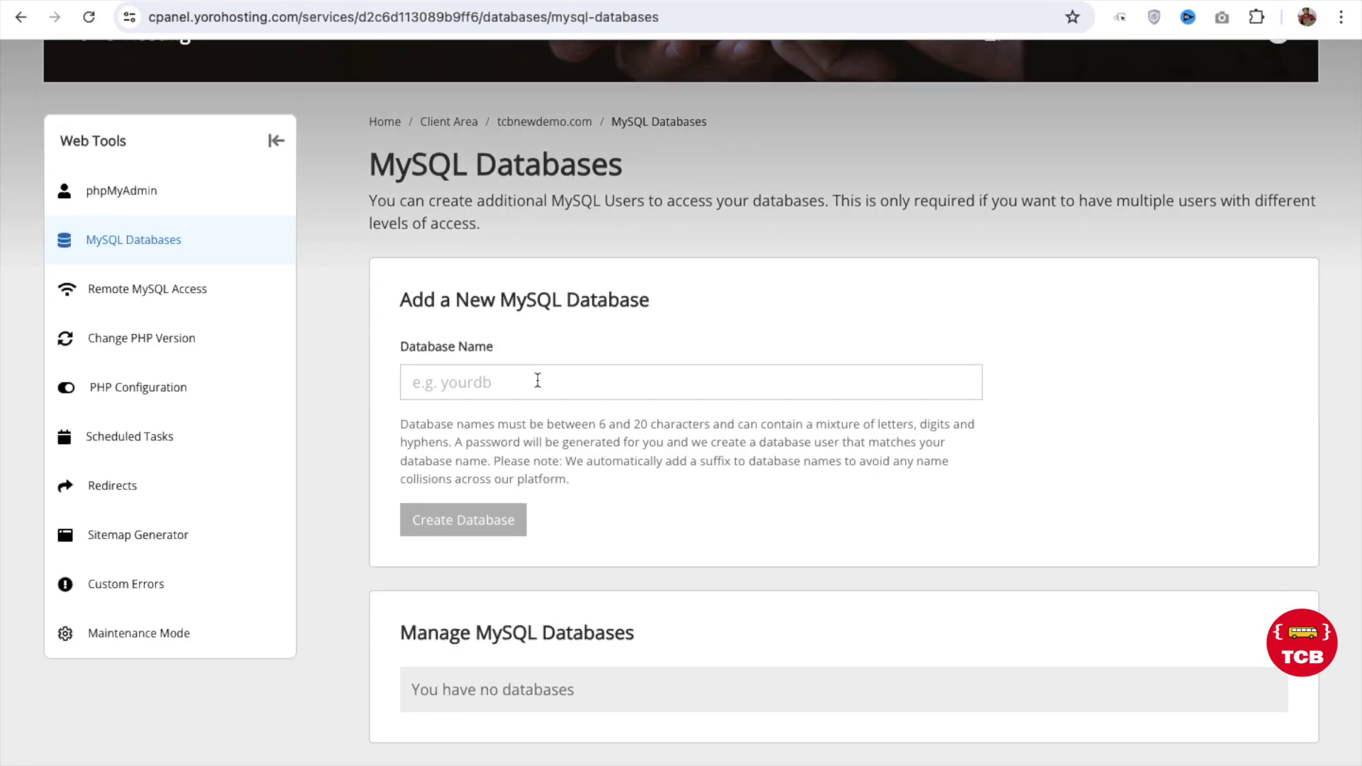
- Create a new MySQL database named tcbnewdb
click(535, 380)
text(tcbnewdb)
click(471, 523)
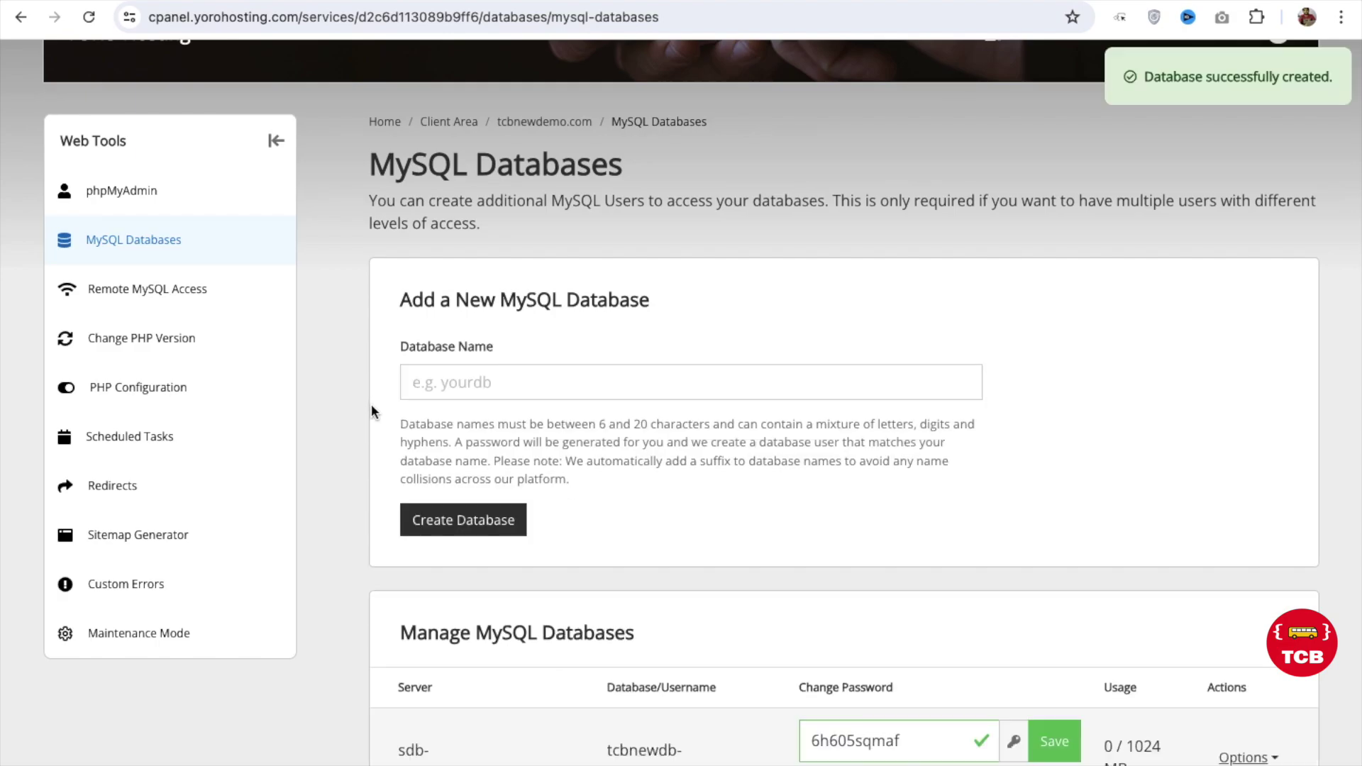
- Copy the new database's full name and record it in the untitled VS Code file with the label "db name -:"
scroll(376, 430, down, 5)
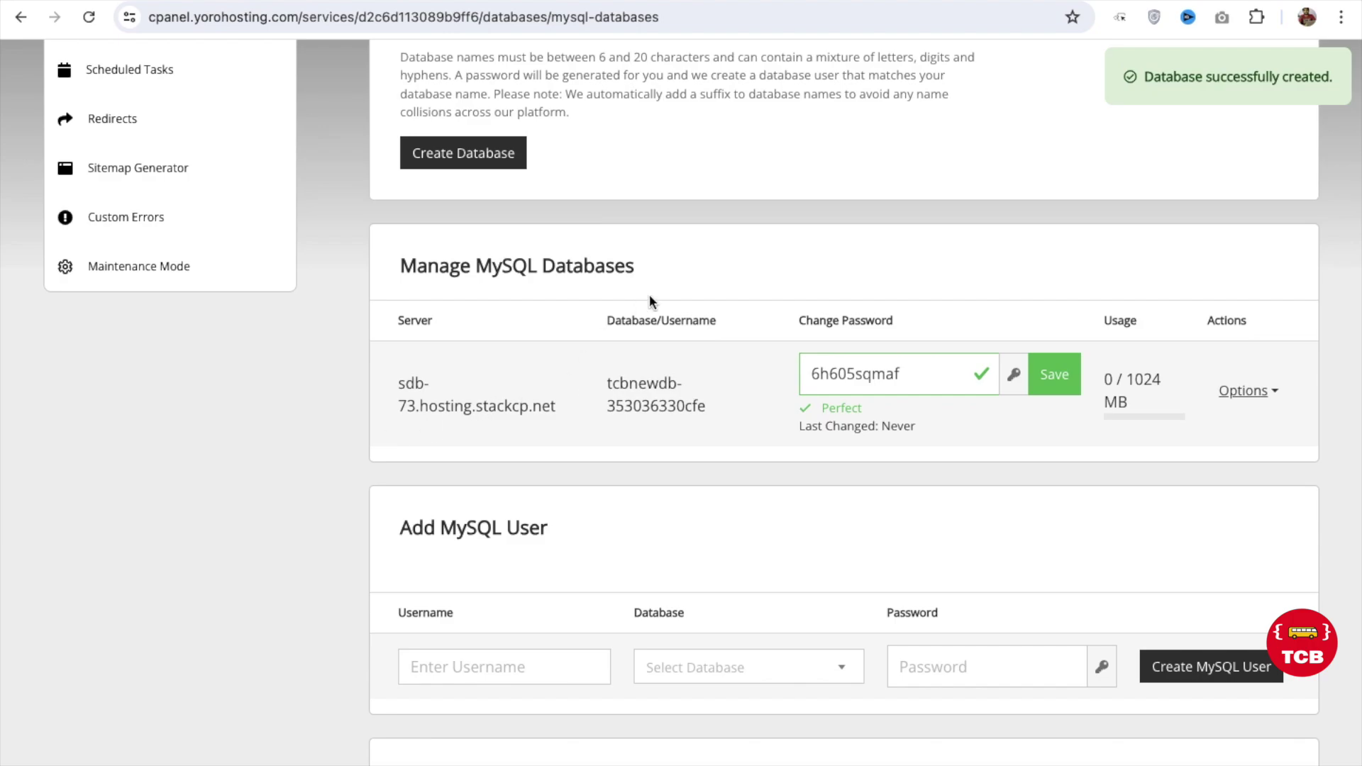
triple_click(635, 389)
key(super+c)
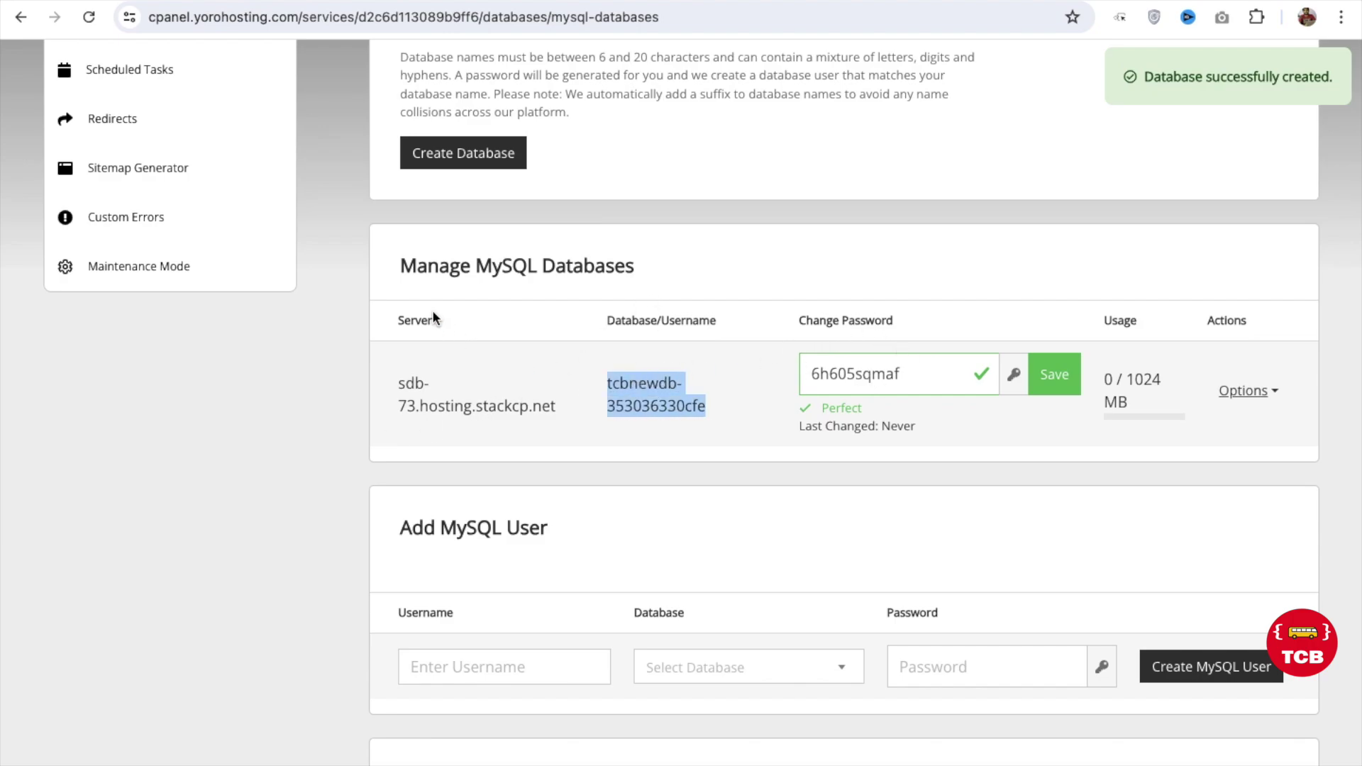
triple_click(473, 403)
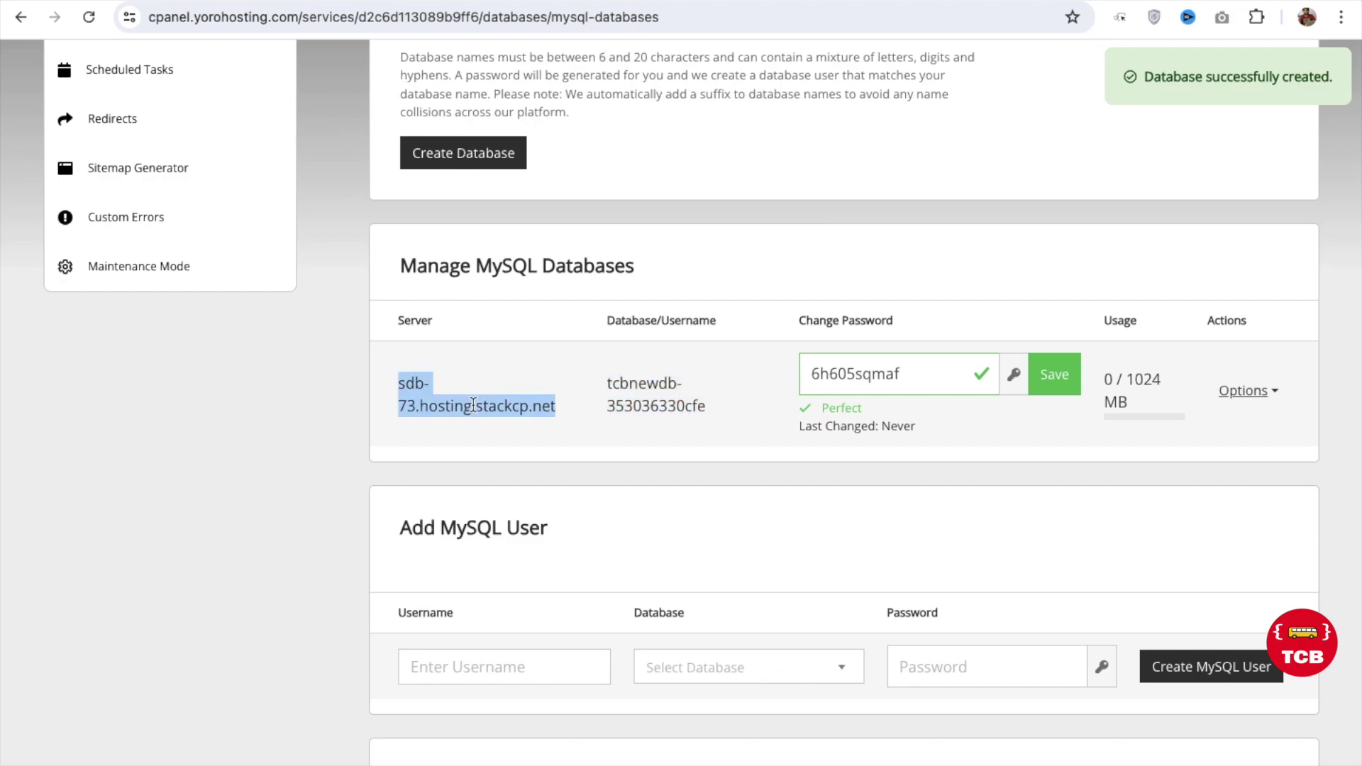
click(429, 408)
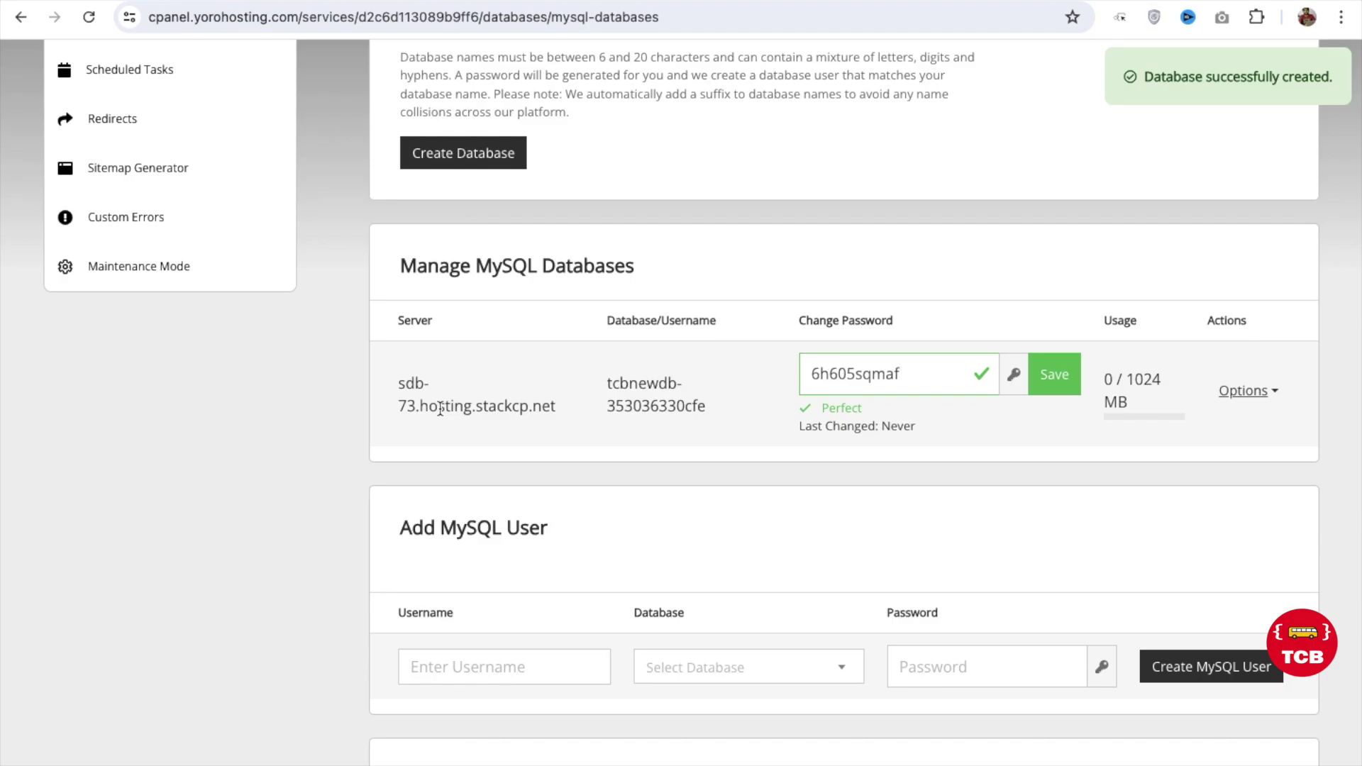
scroll(644, 334, down, 1)
triple_click(631, 337)
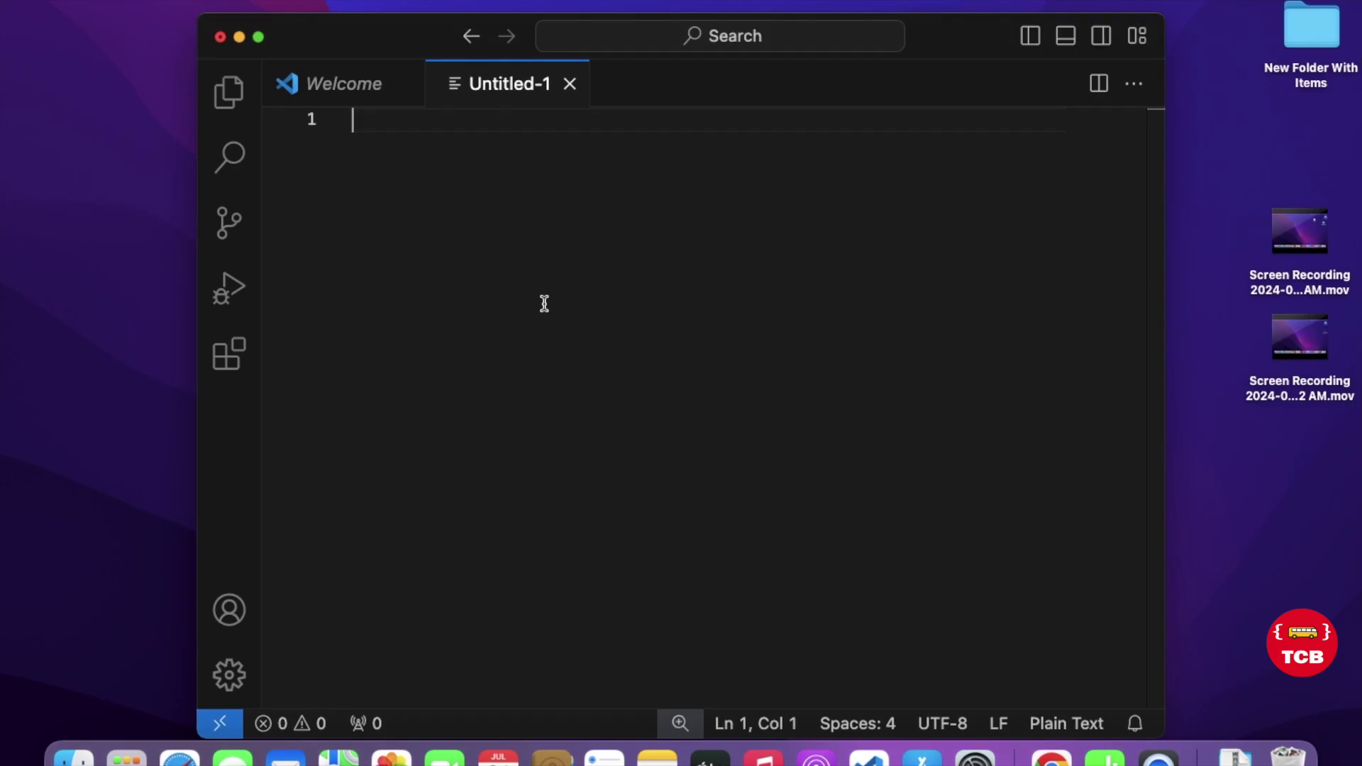
key(super+v)
key(Up)
text(db name -:)
key(End)
key(Return)
- Copy the generated database password into the VS Code note under the label "password-;" and save that password on the MySQL Databases page
key(ctrl+Right)
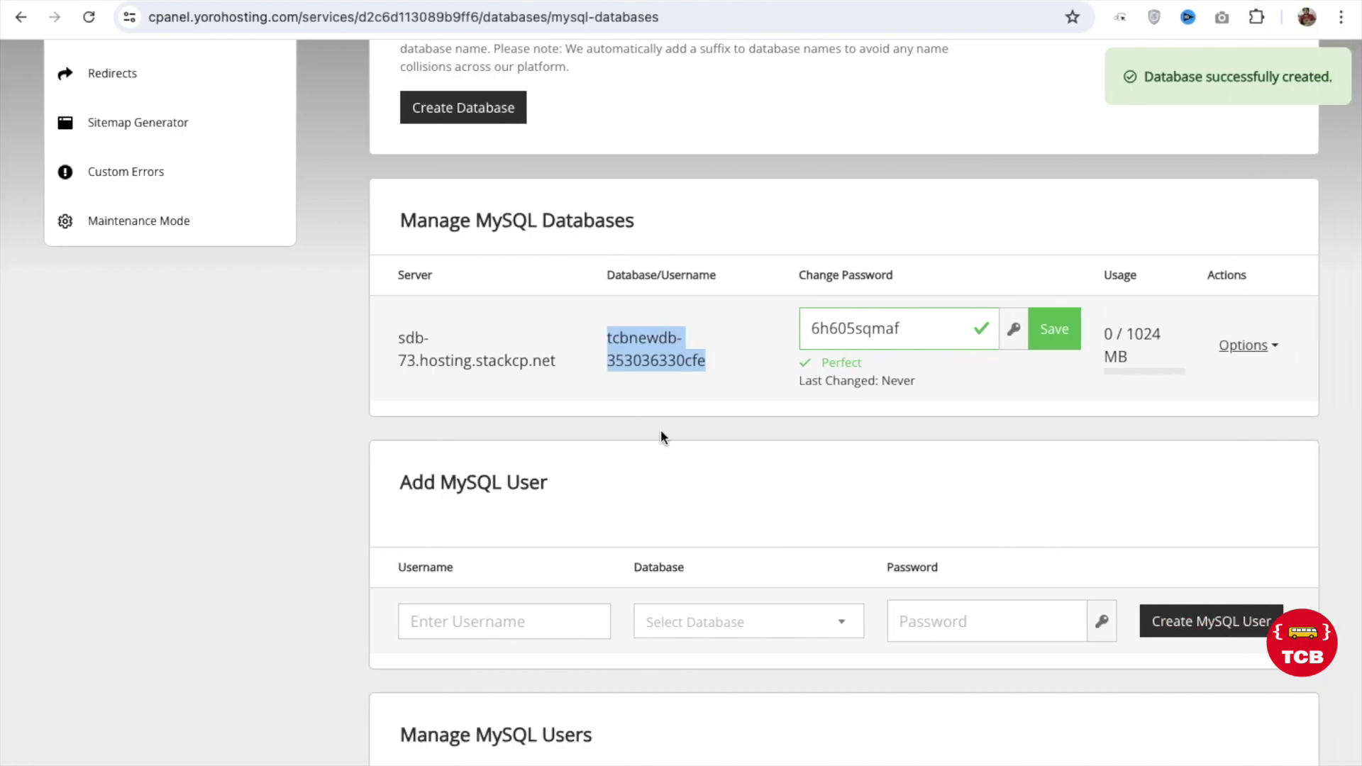
double_click(855, 330)
key(super+c)
key(ctrl+Left)
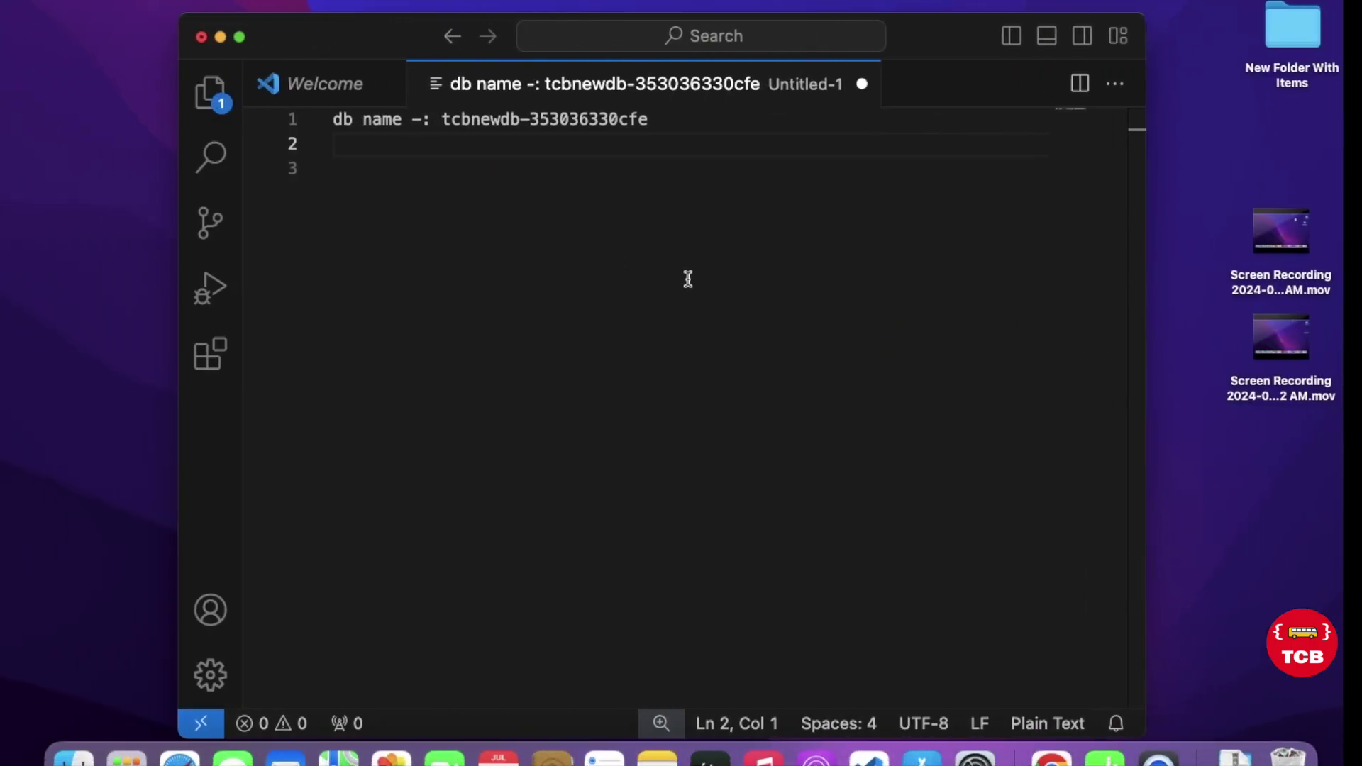
text(password-;)
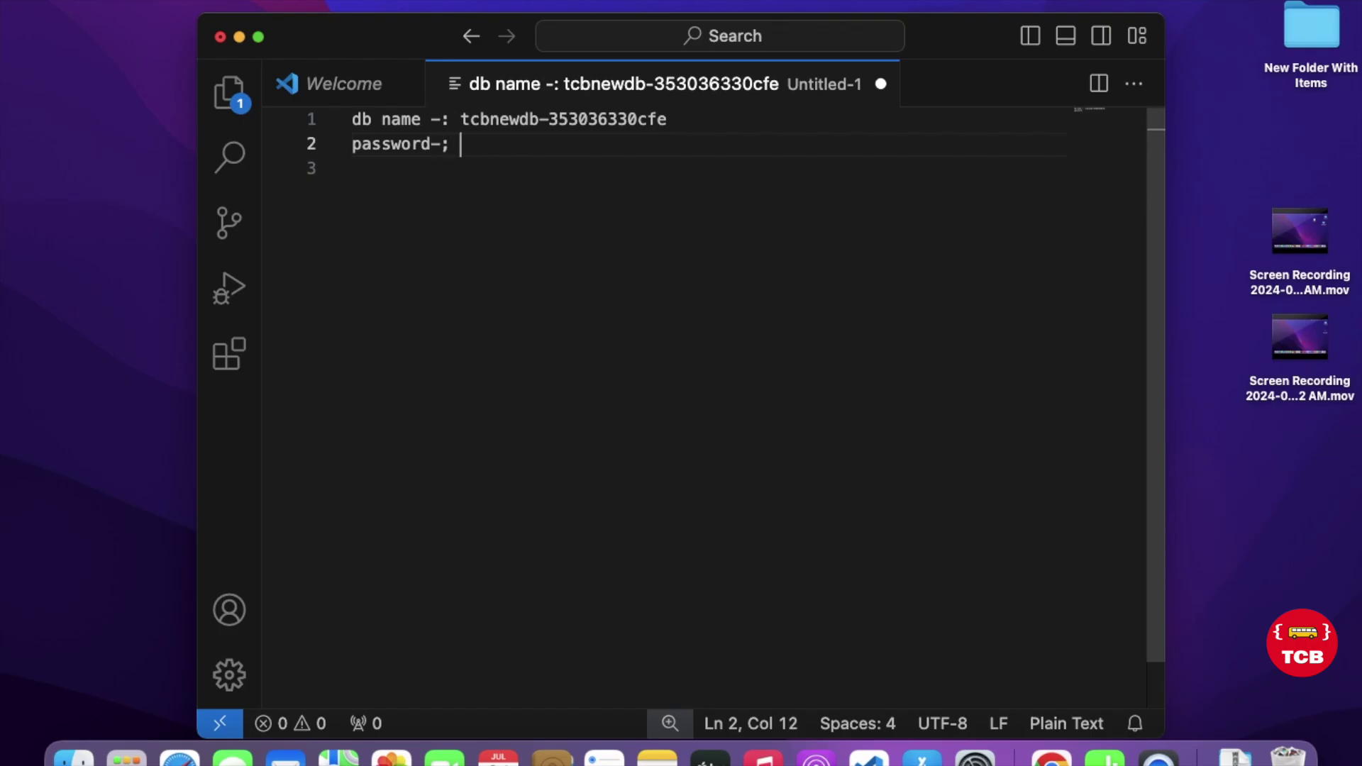
key(super+v)
key(ctrl+Right)
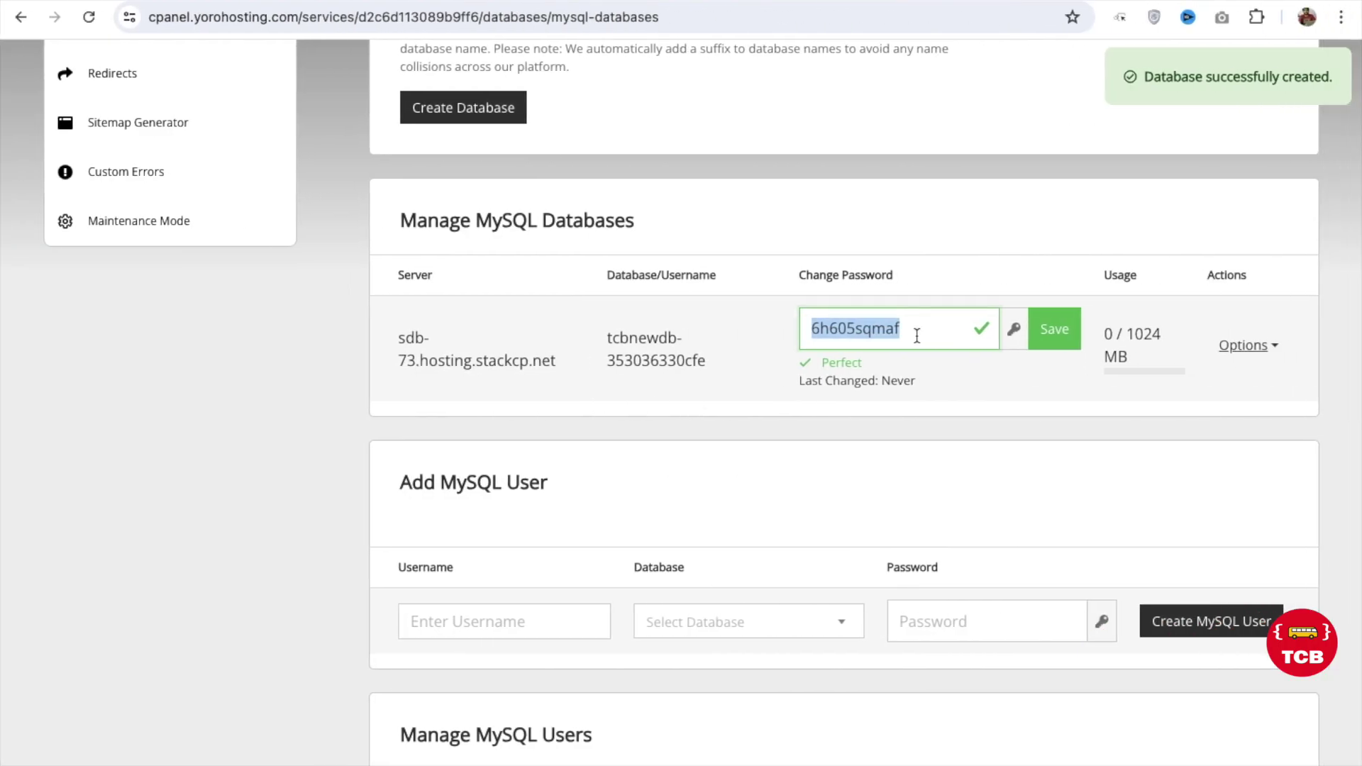
click(1050, 343)
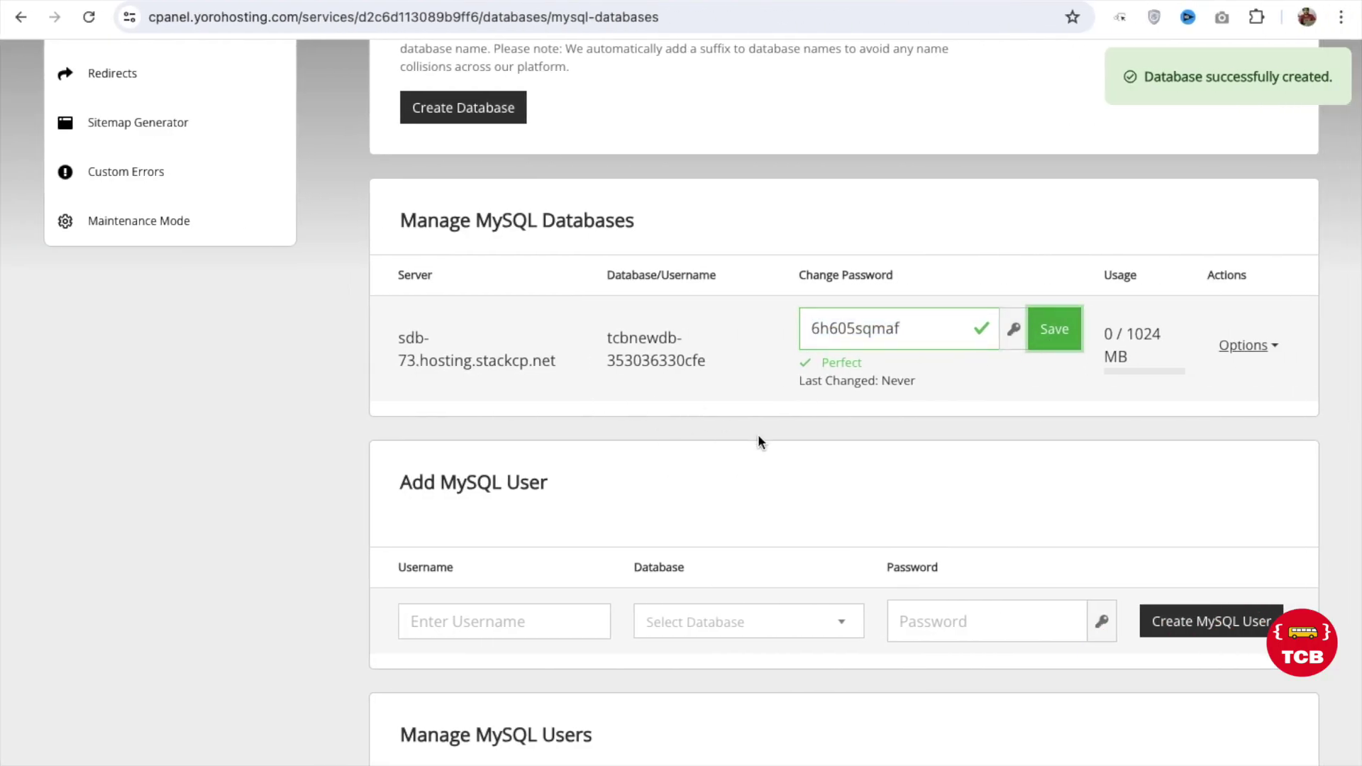
- Create the MySQL user tcbusername for the tcbnewdb-353036330cfe database with a generated password, copying the password first
scroll(757, 442, down, 3)
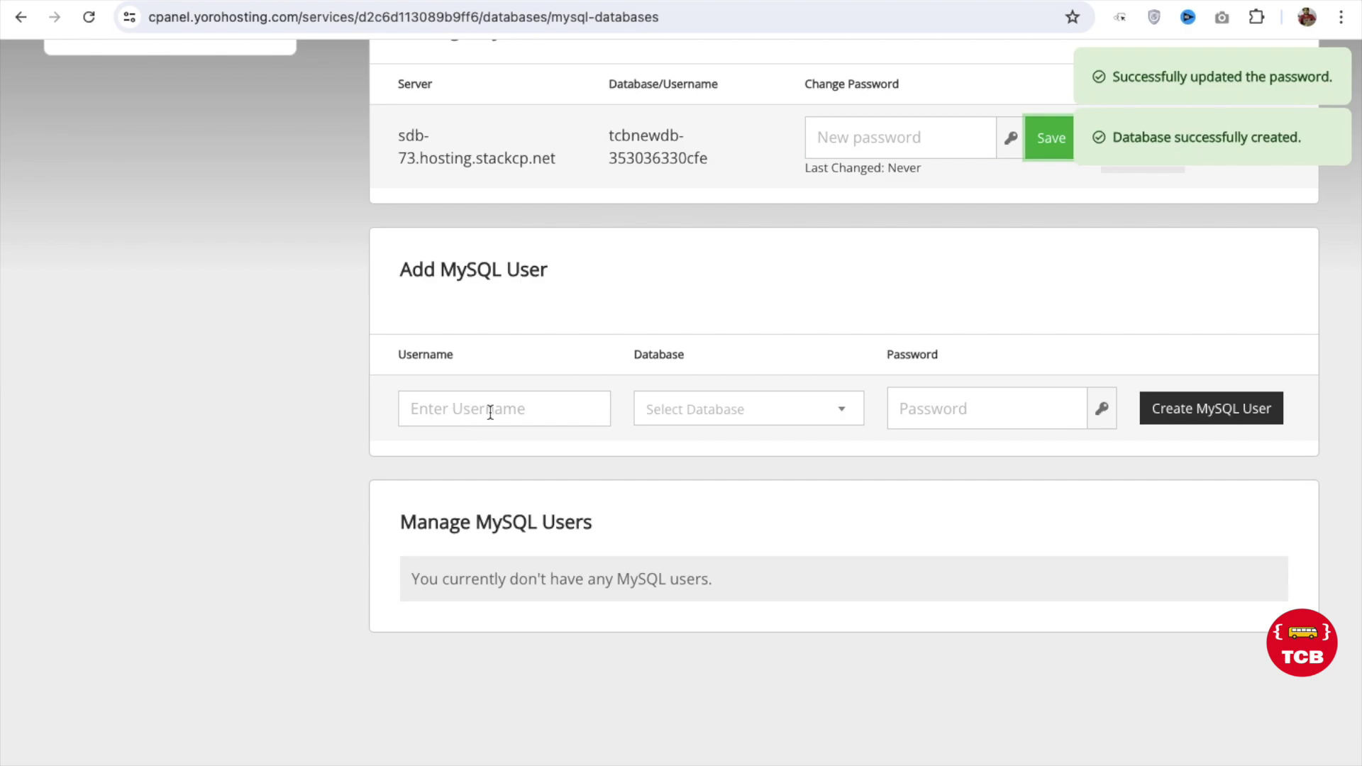
click(489, 412)
text(tcbusername)
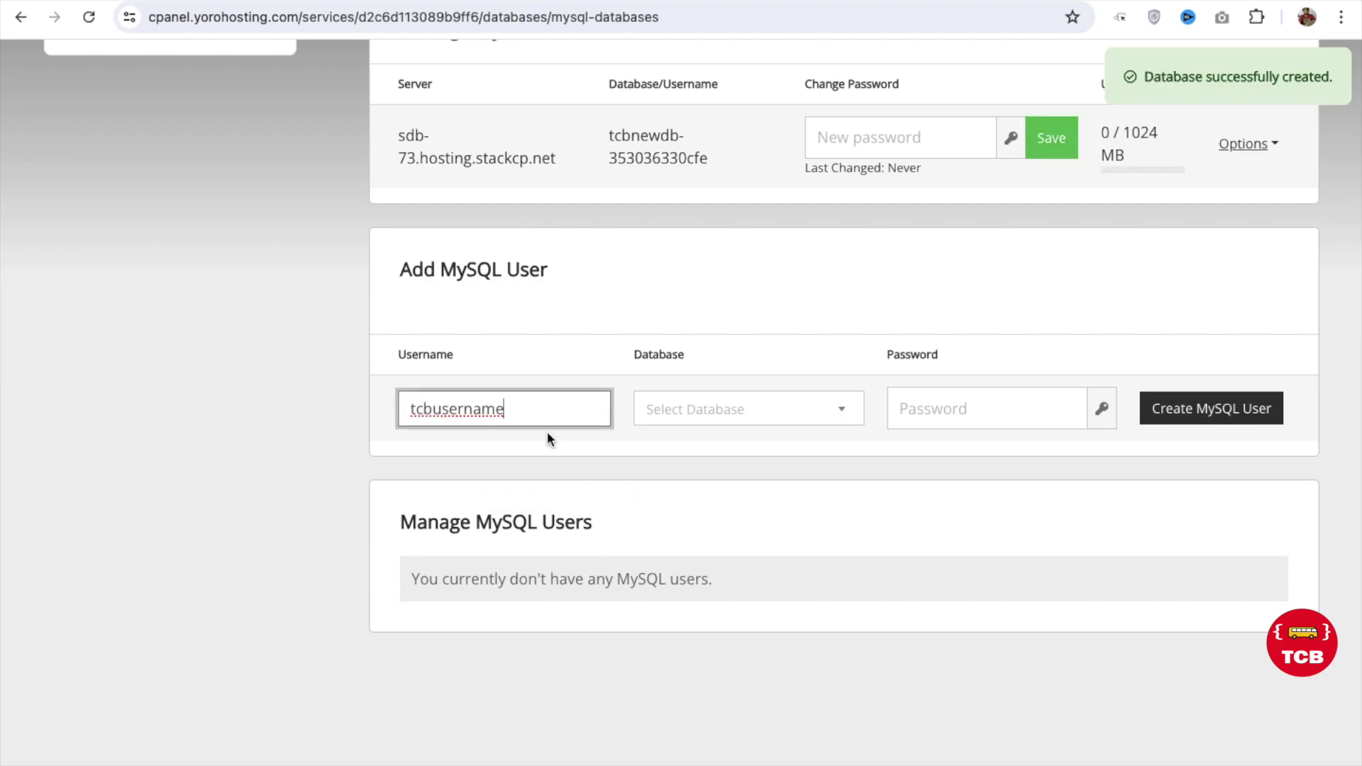
click(782, 404)
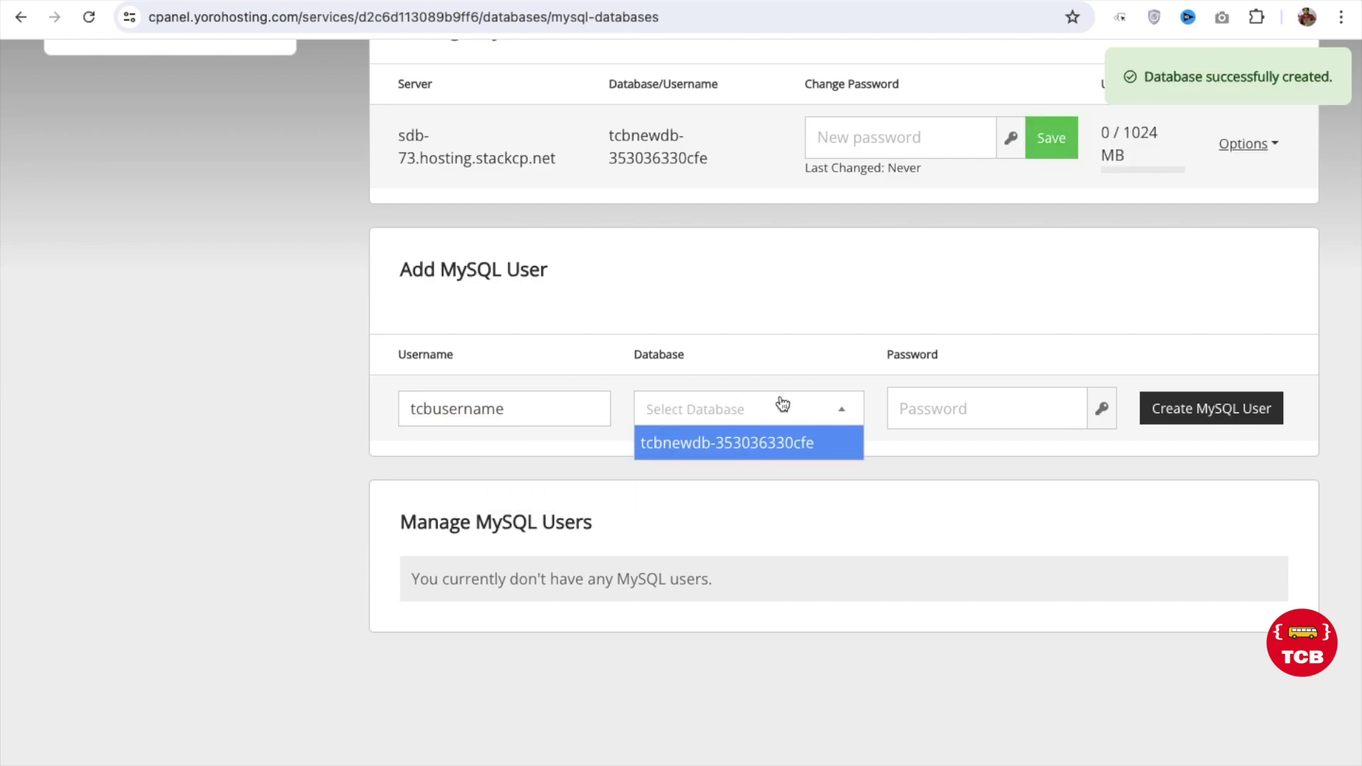
click(766, 444)
click(1101, 408)
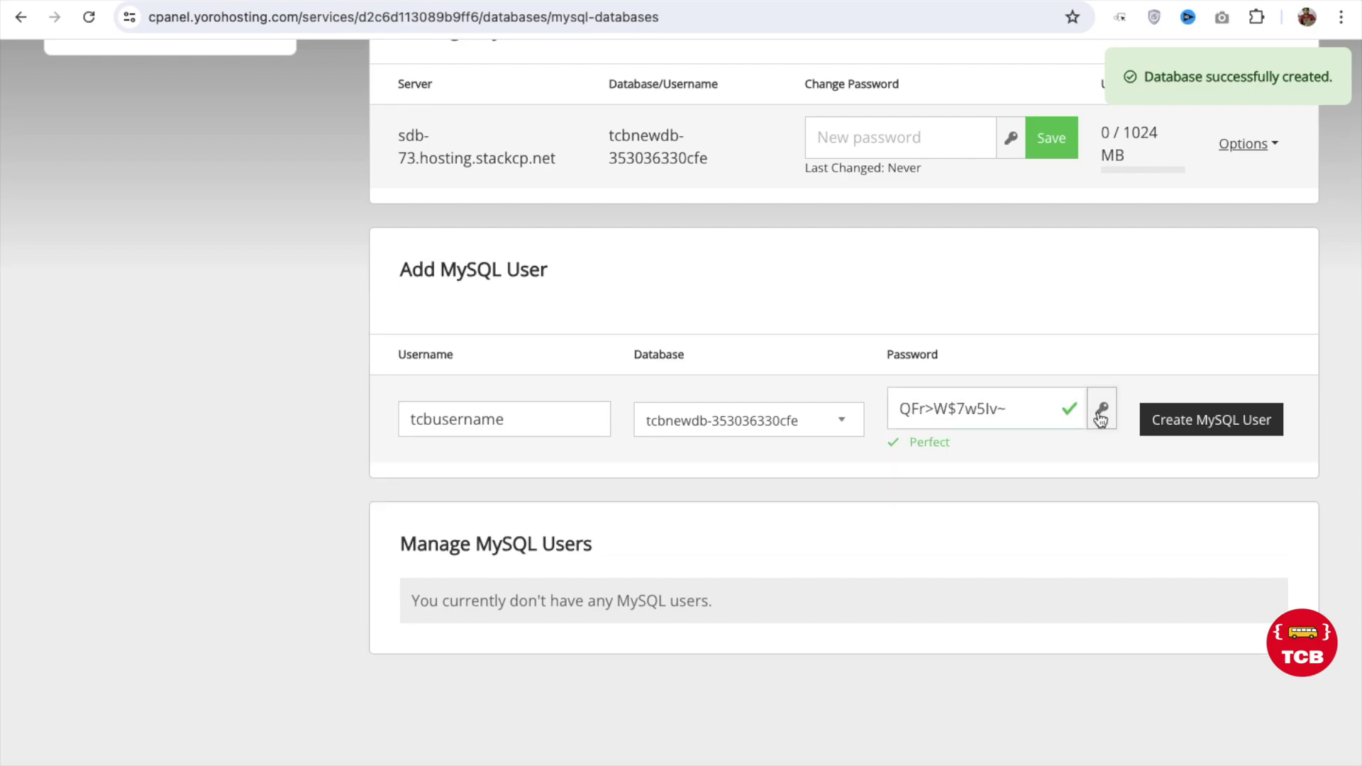
triple_click(1016, 411)
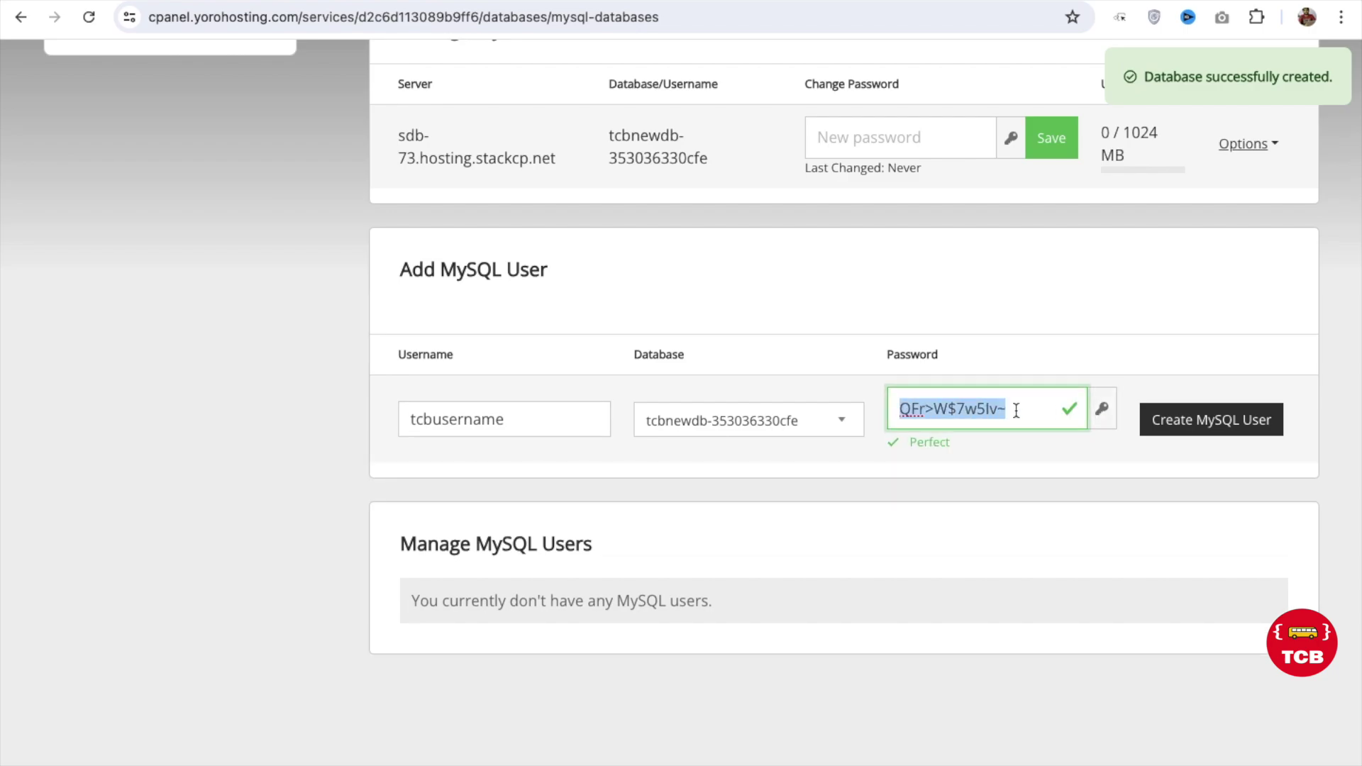
click(1214, 424)
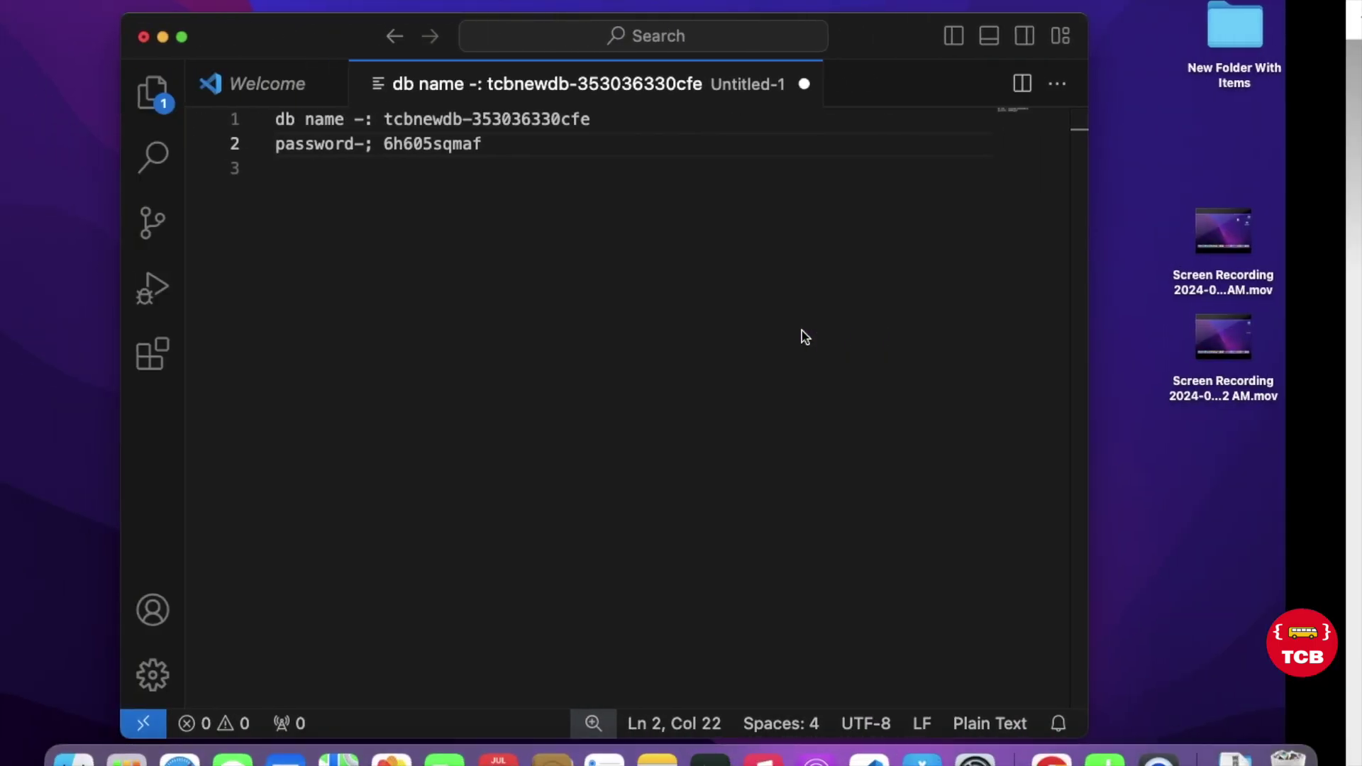
- In the VS Code note, leave blank lines below the database details and paste the copied MySQL user password labelled "password user-:"
key(Return)
key(Return)
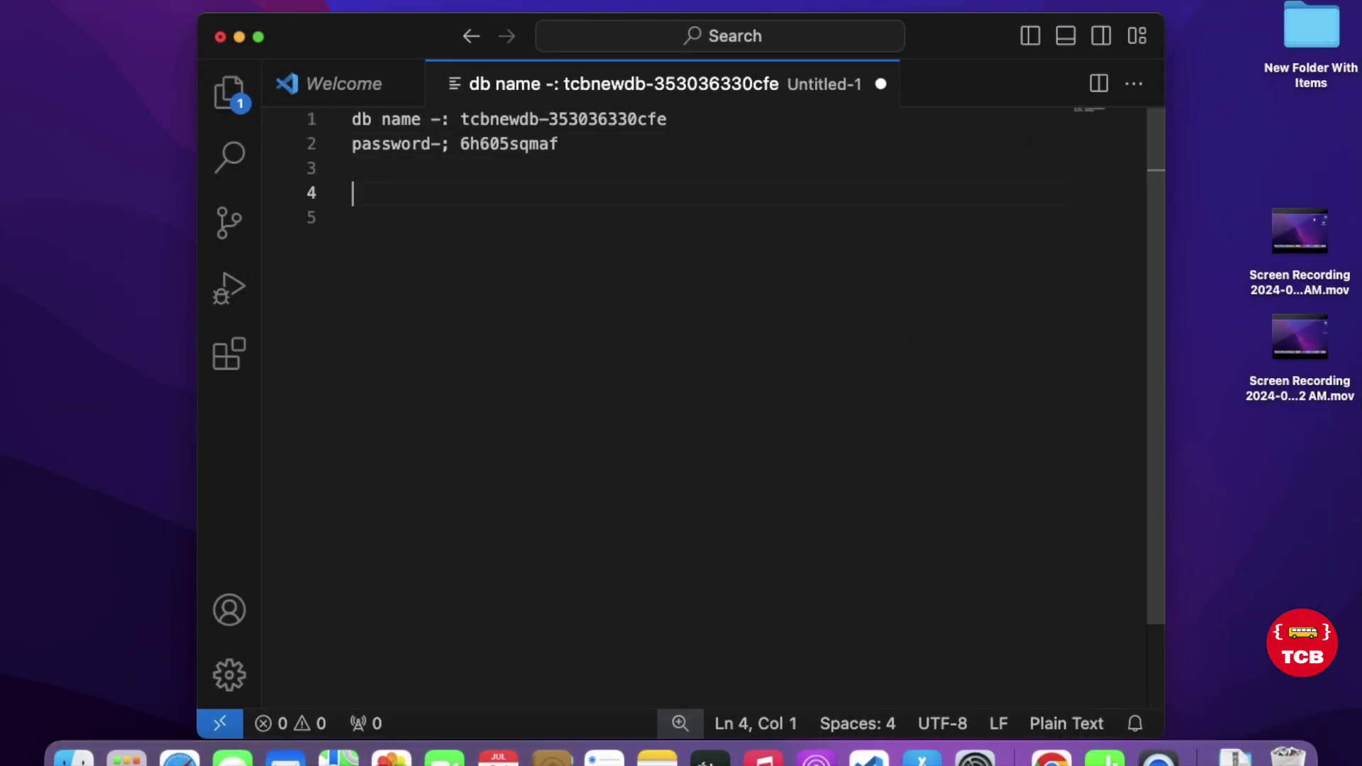
key(Return)
key(Return)
text(password-:)
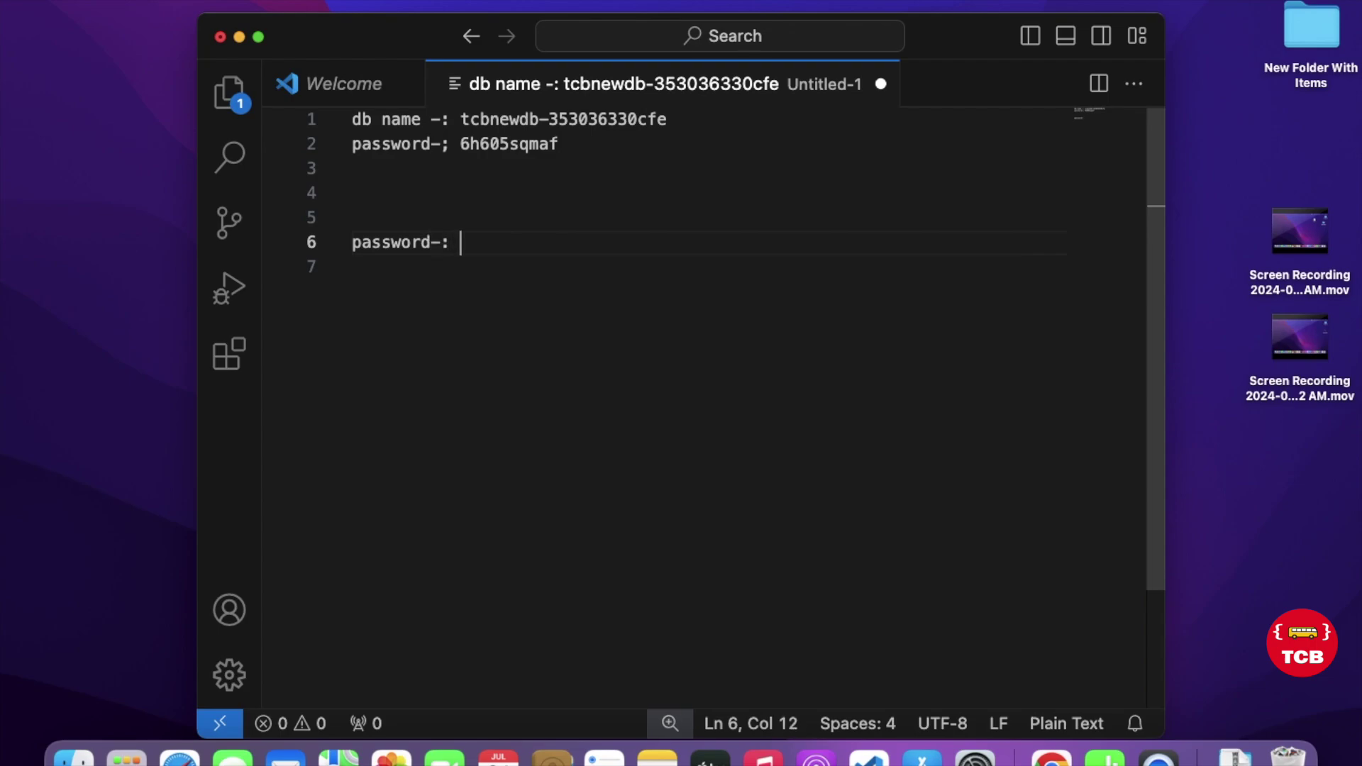
key(super+v)
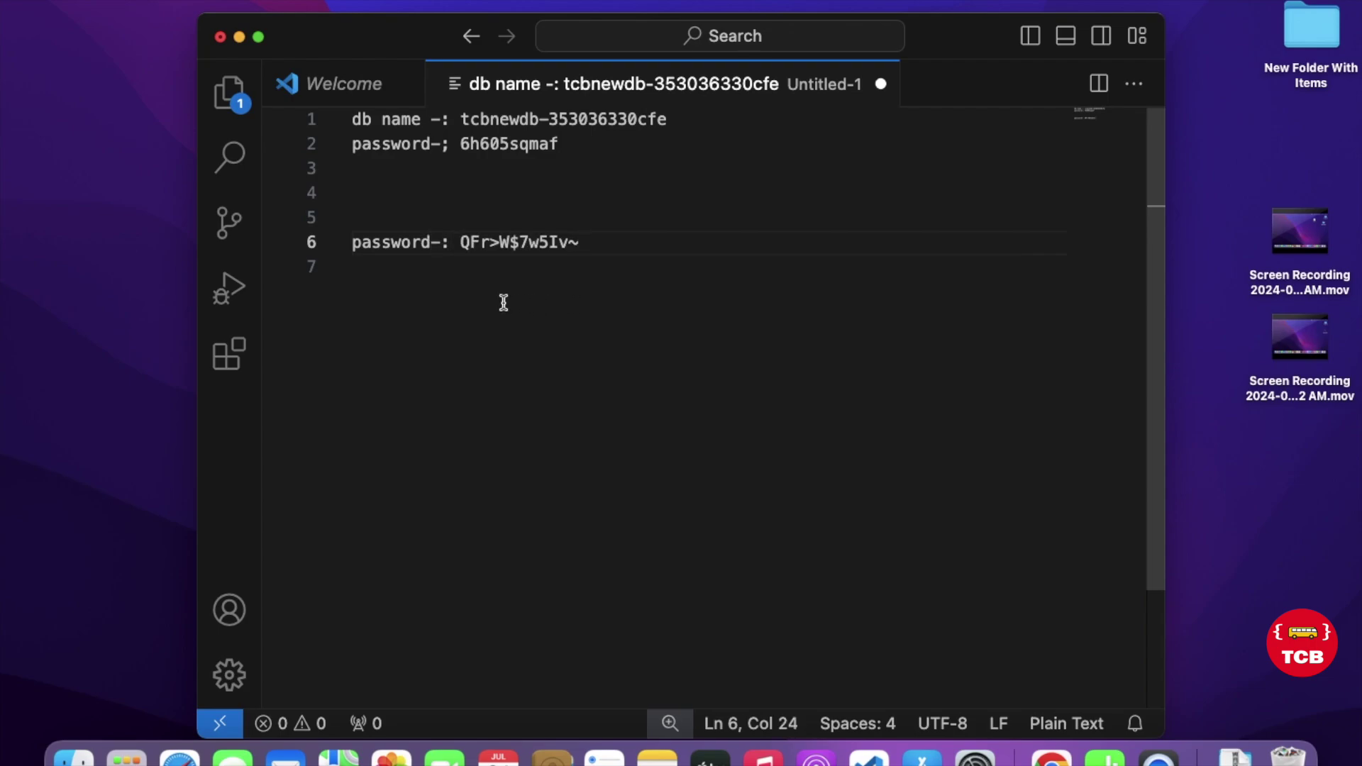
click(435, 244)
text(user)
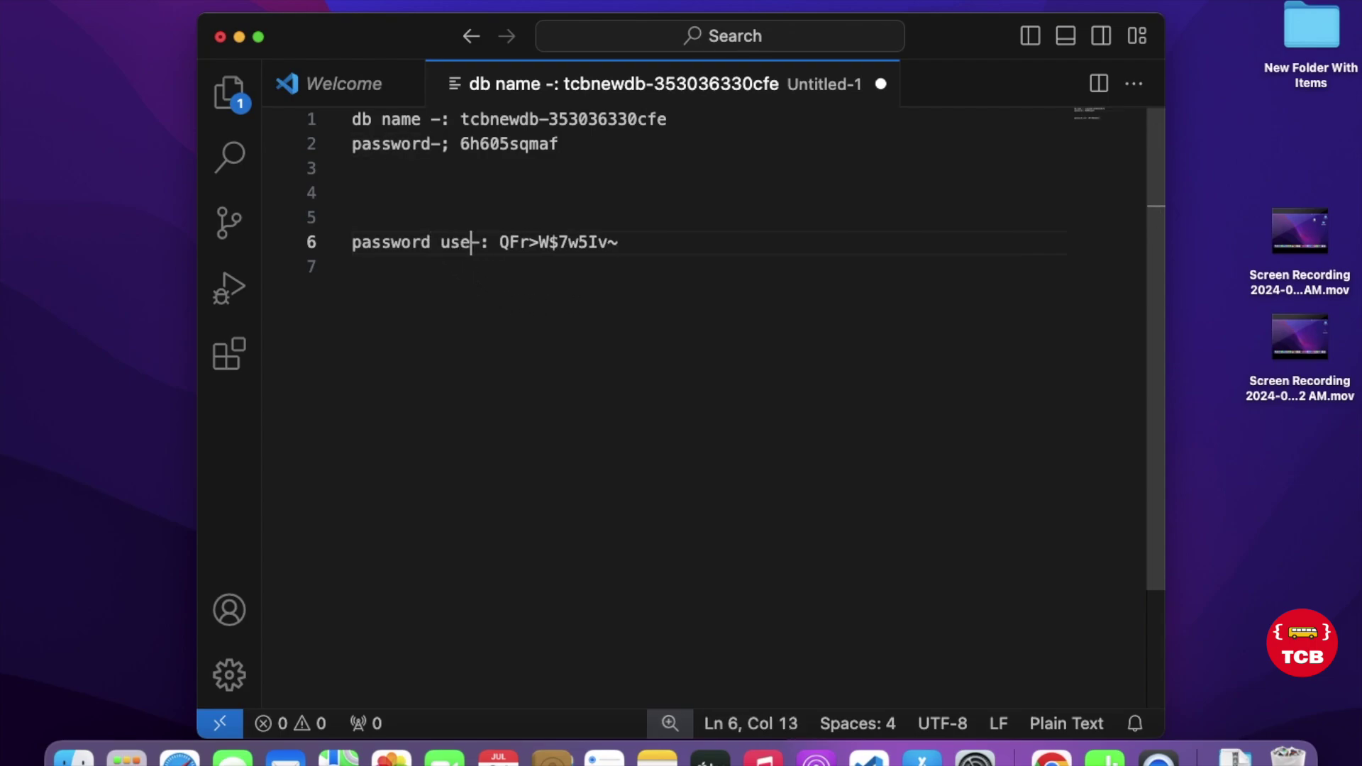
- Add a "username -:" line above the user password in the note and fill it with tcbusername copied from Manage MySQL Users
key(shift+Up)
key(Up)
key(Down)
text(username -:)
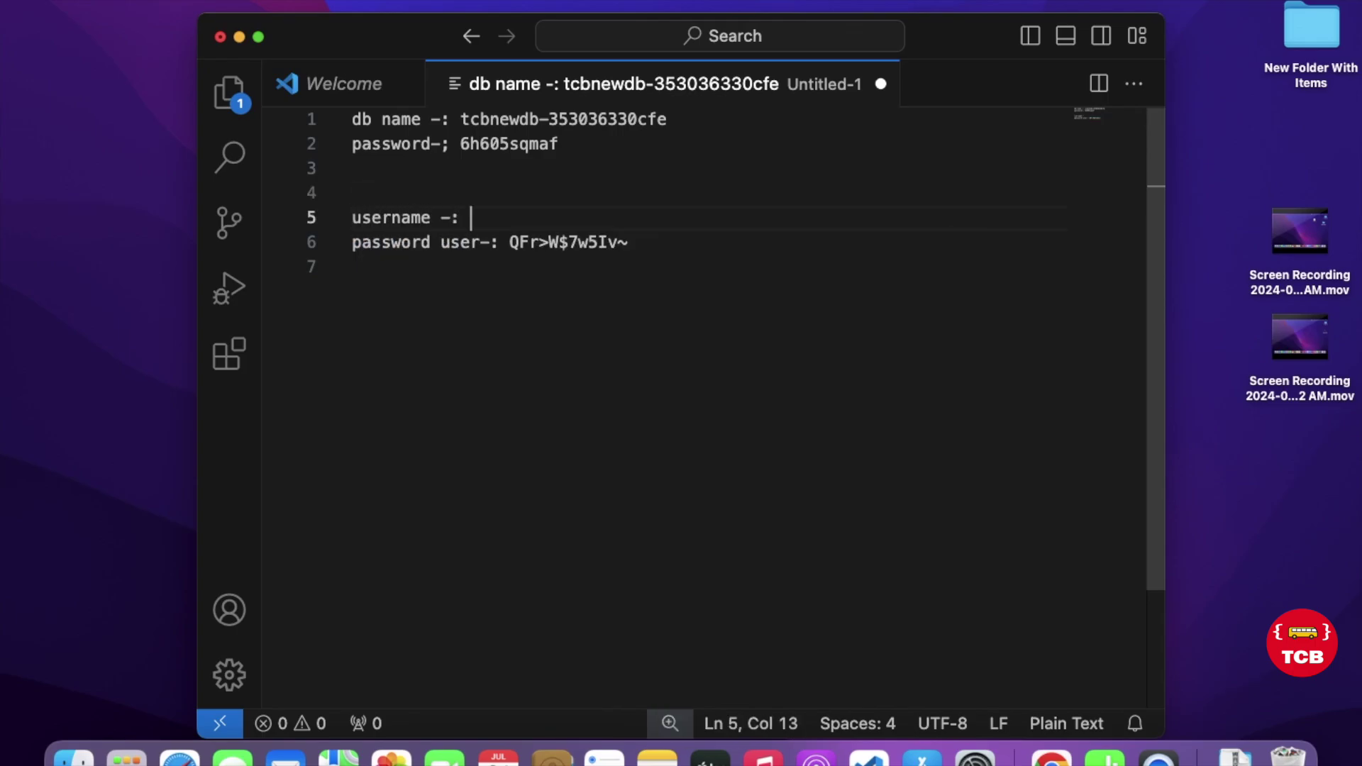
key(ctrl+Right)
scroll(593, 589, down, 3)
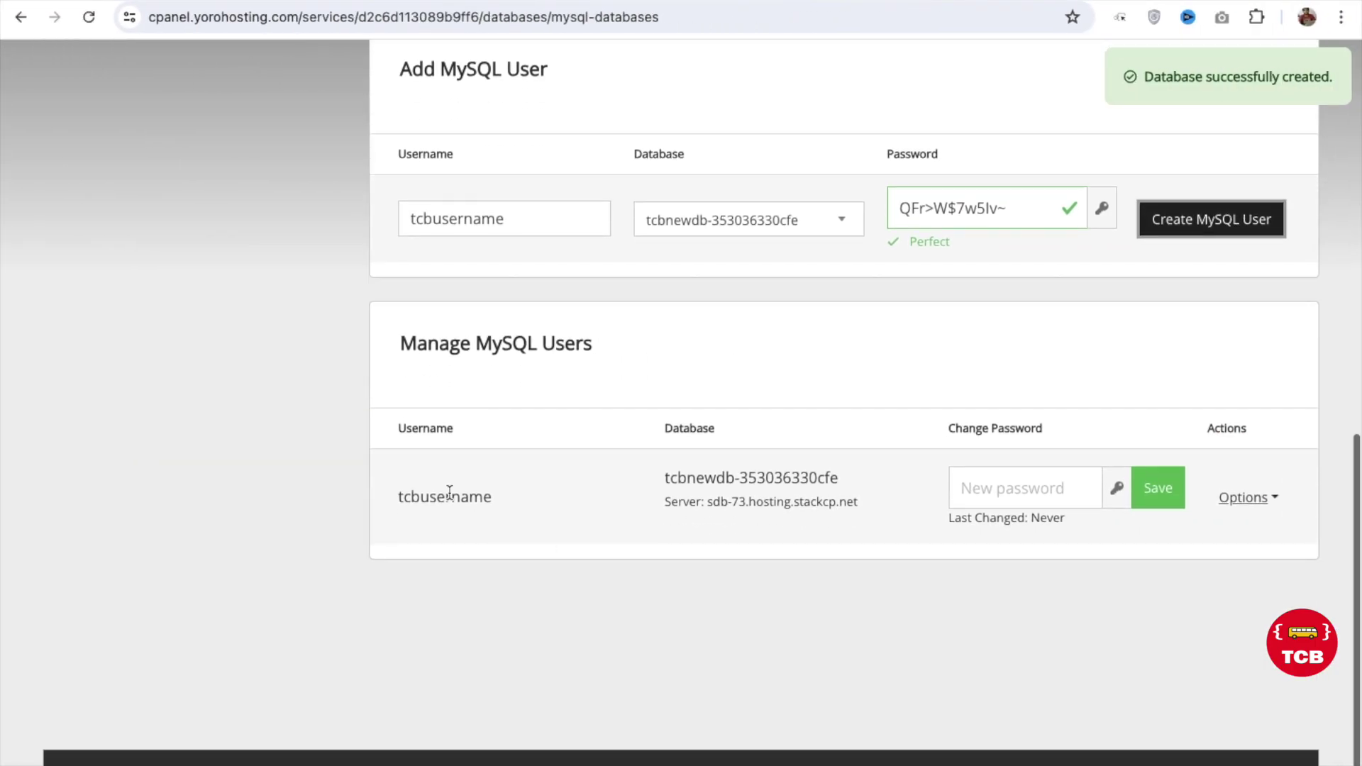
double_click(423, 491)
key(super+c)
key(ctrl+Left)
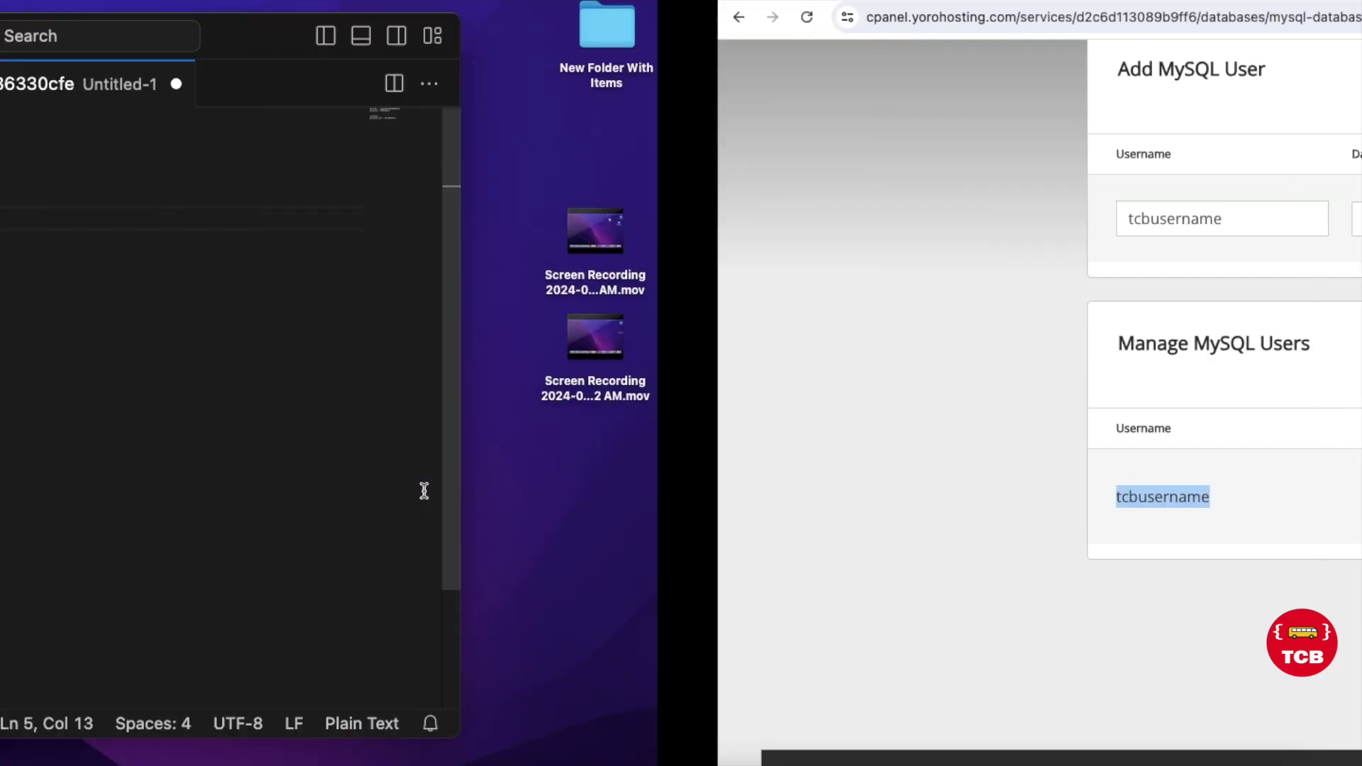
key(super+v)
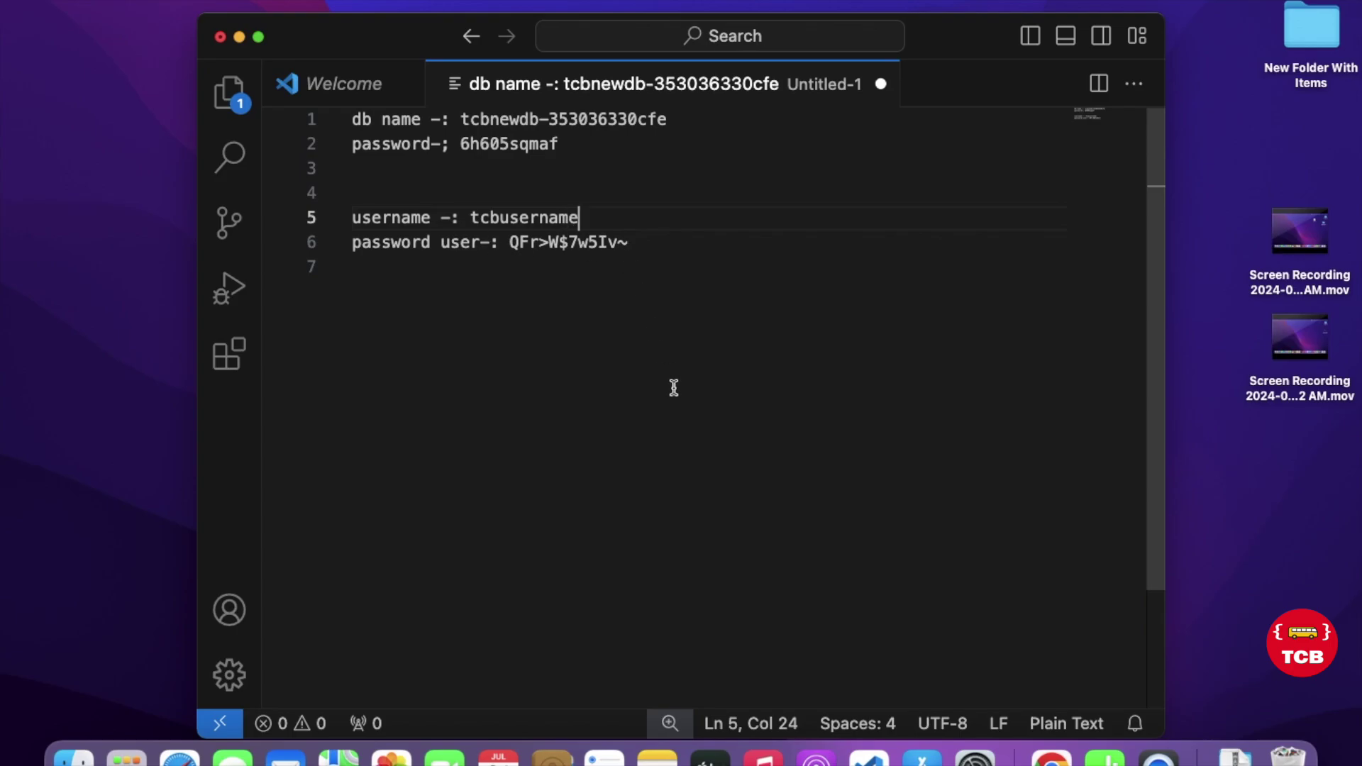
- Switch to the browser window showing tcbnewdemo-com.us.stackstaging.com and reload the site to check its current state
key(ctrl+Right)
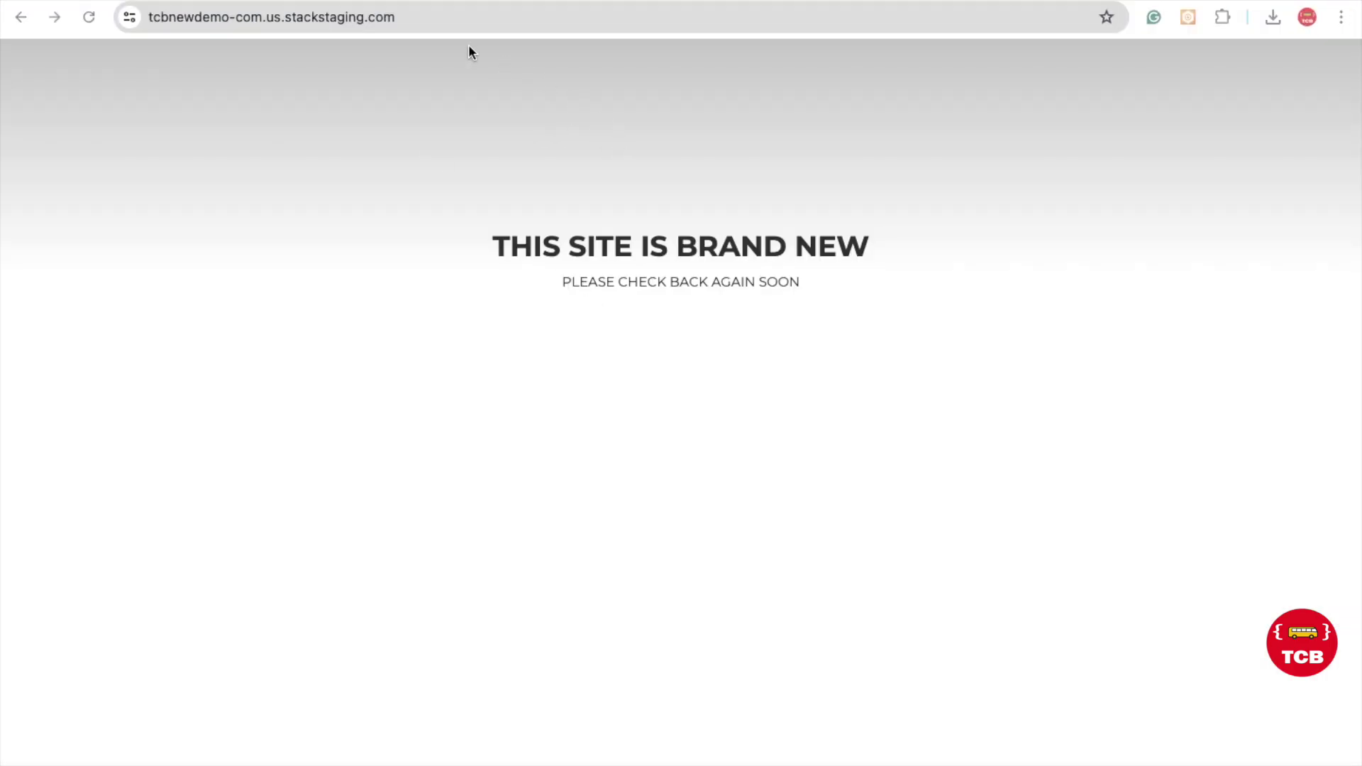
click(429, 15)
key(Return)
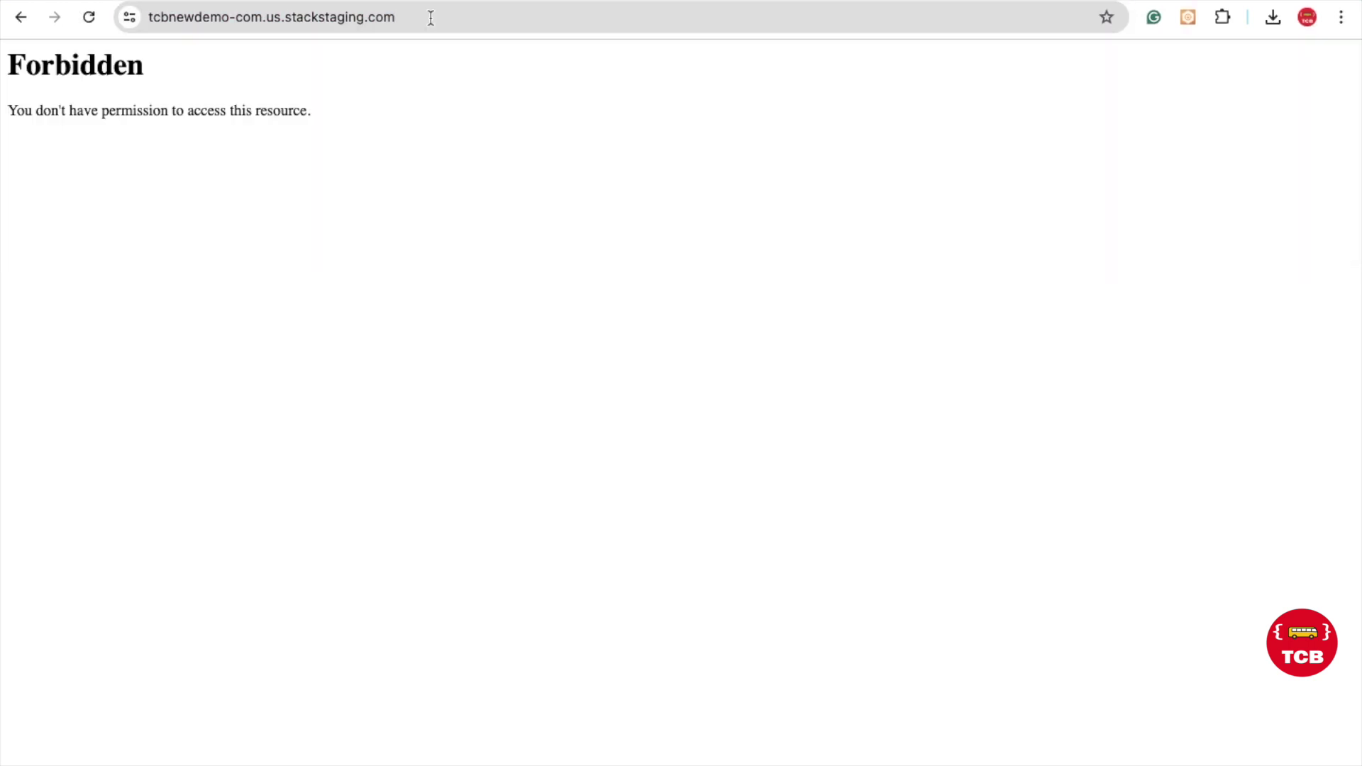
click(475, 29)
key(Return)
click(505, 17)
click(504, 17)
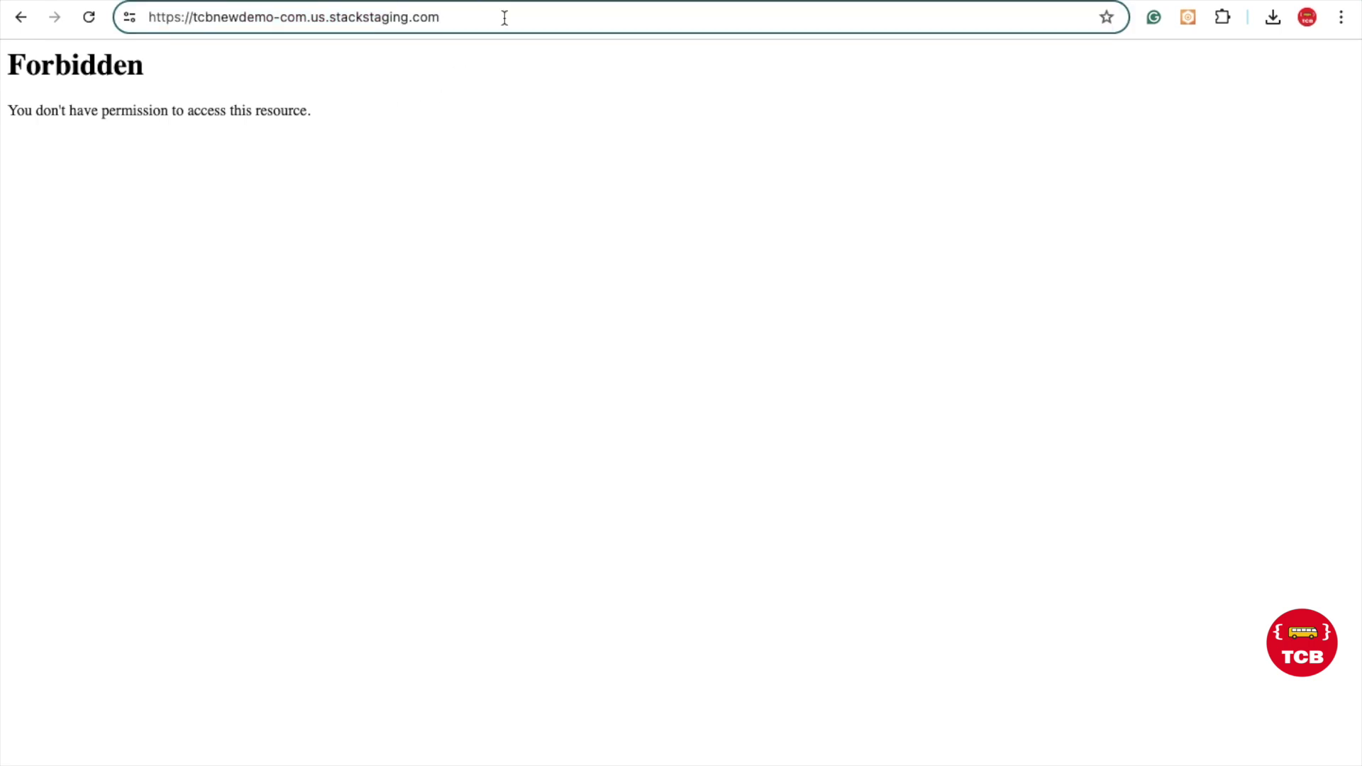
text(/)
text(install)
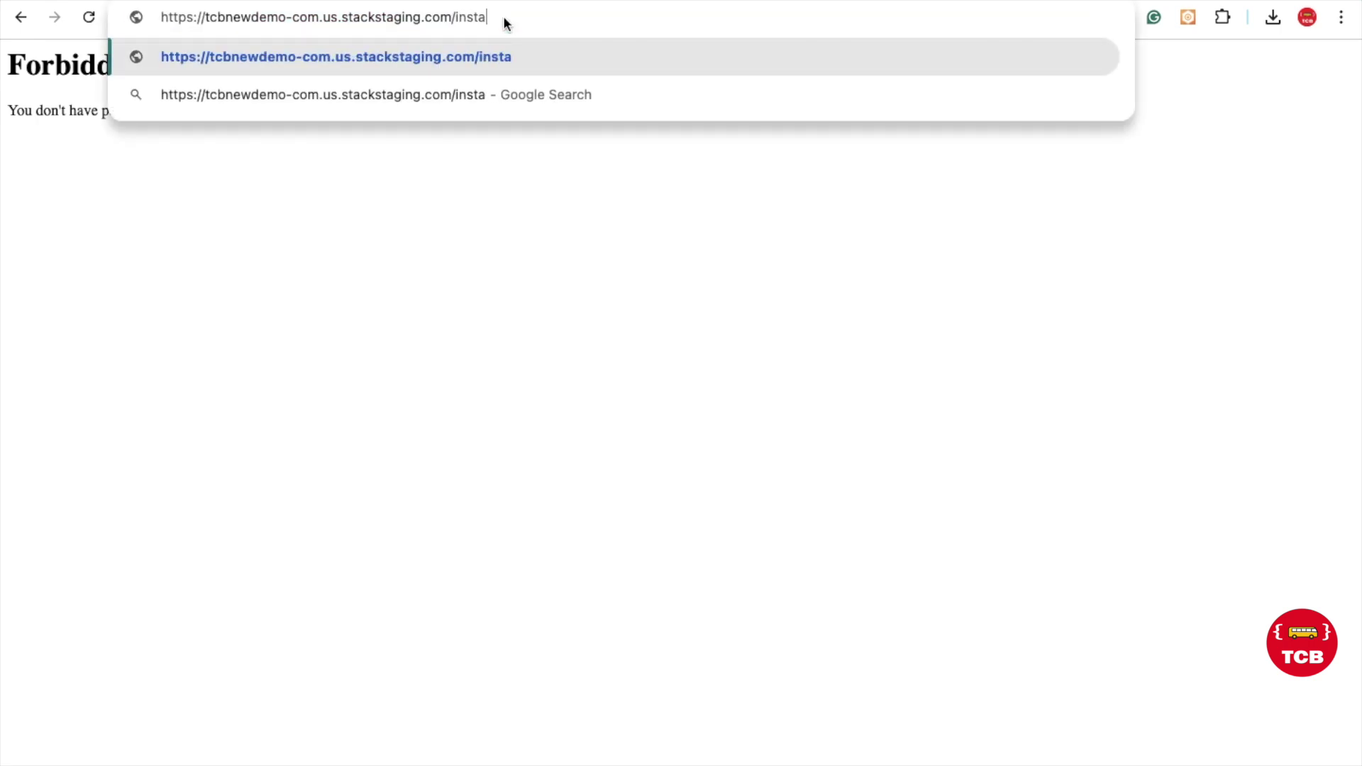
text(er.php)
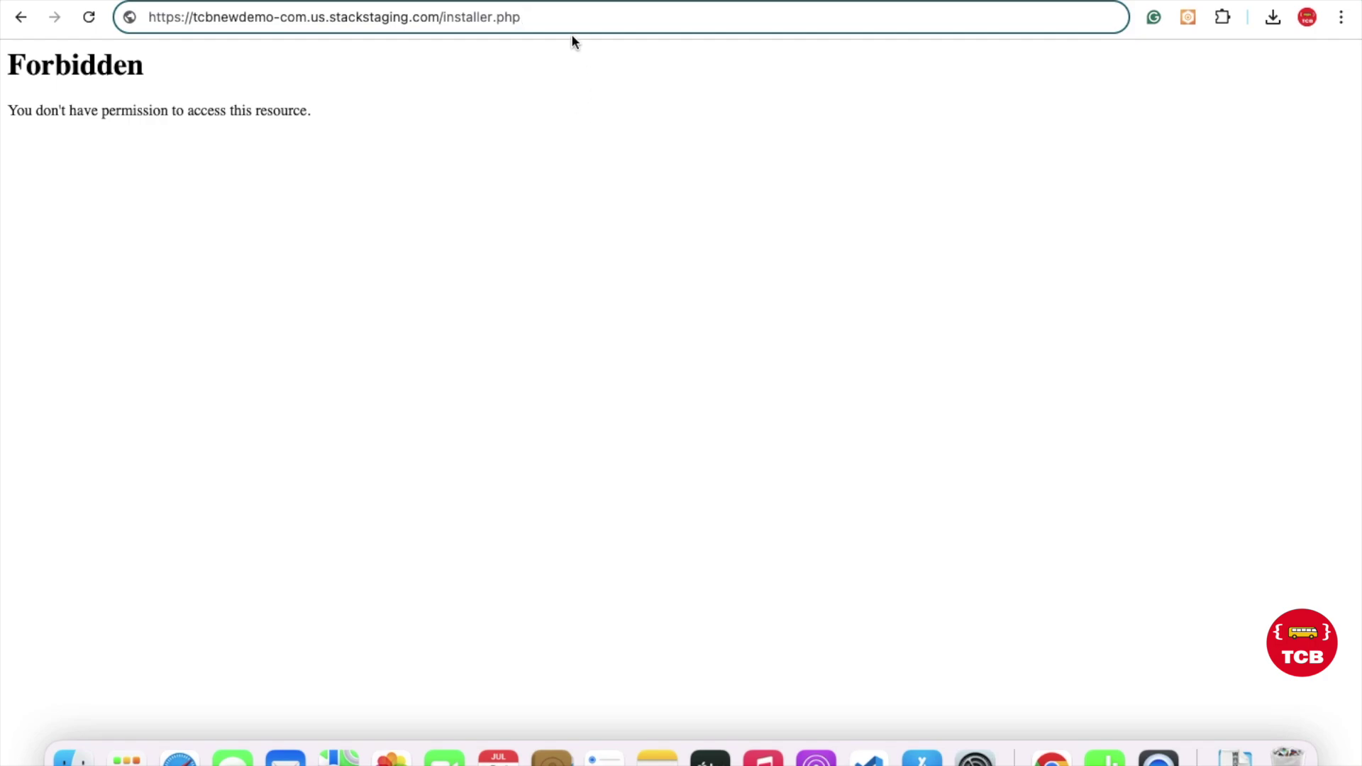
key(Return)
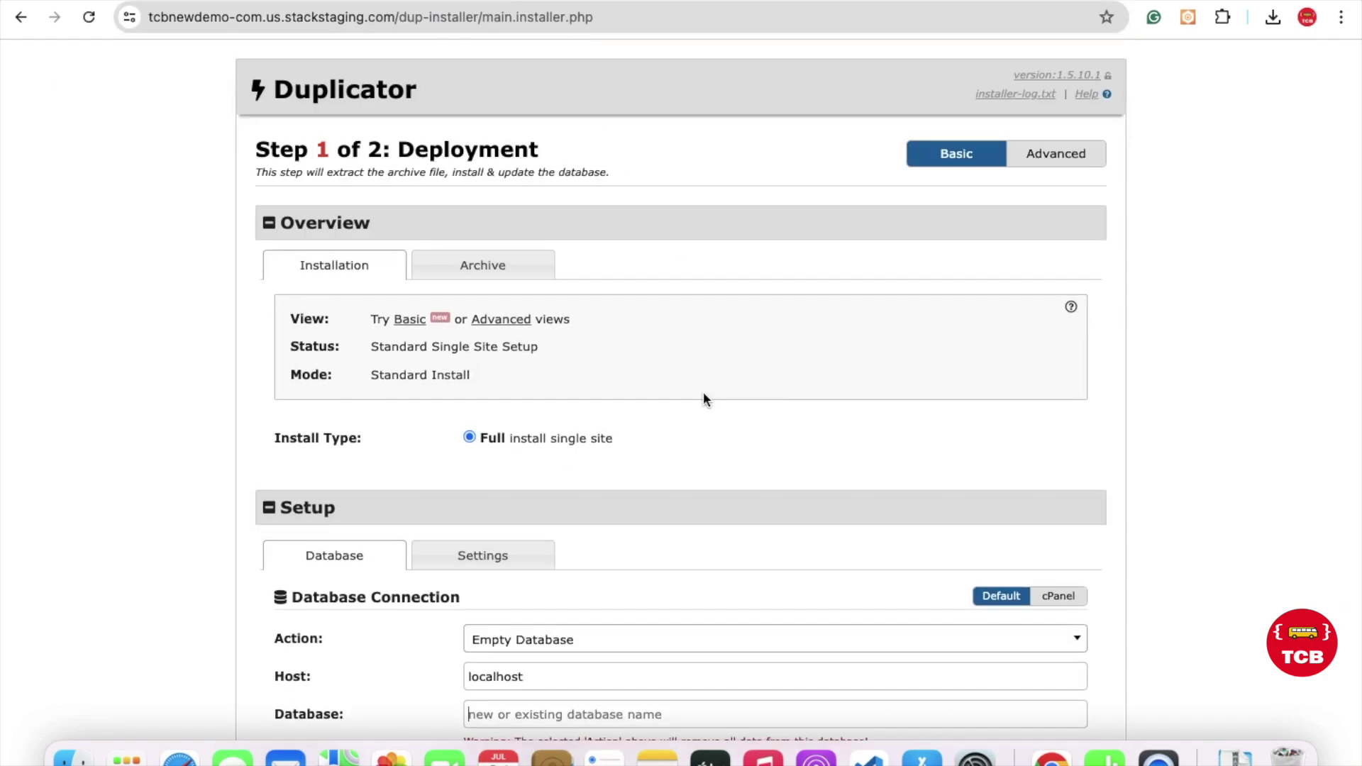
- Replace the installer's database host with sdb-73.hosting.stackcp.net, copied from the server entry under Manage MySQL Databases in the hosting panel
scroll(703, 397, down, 3)
scroll(703, 397, down, 2)
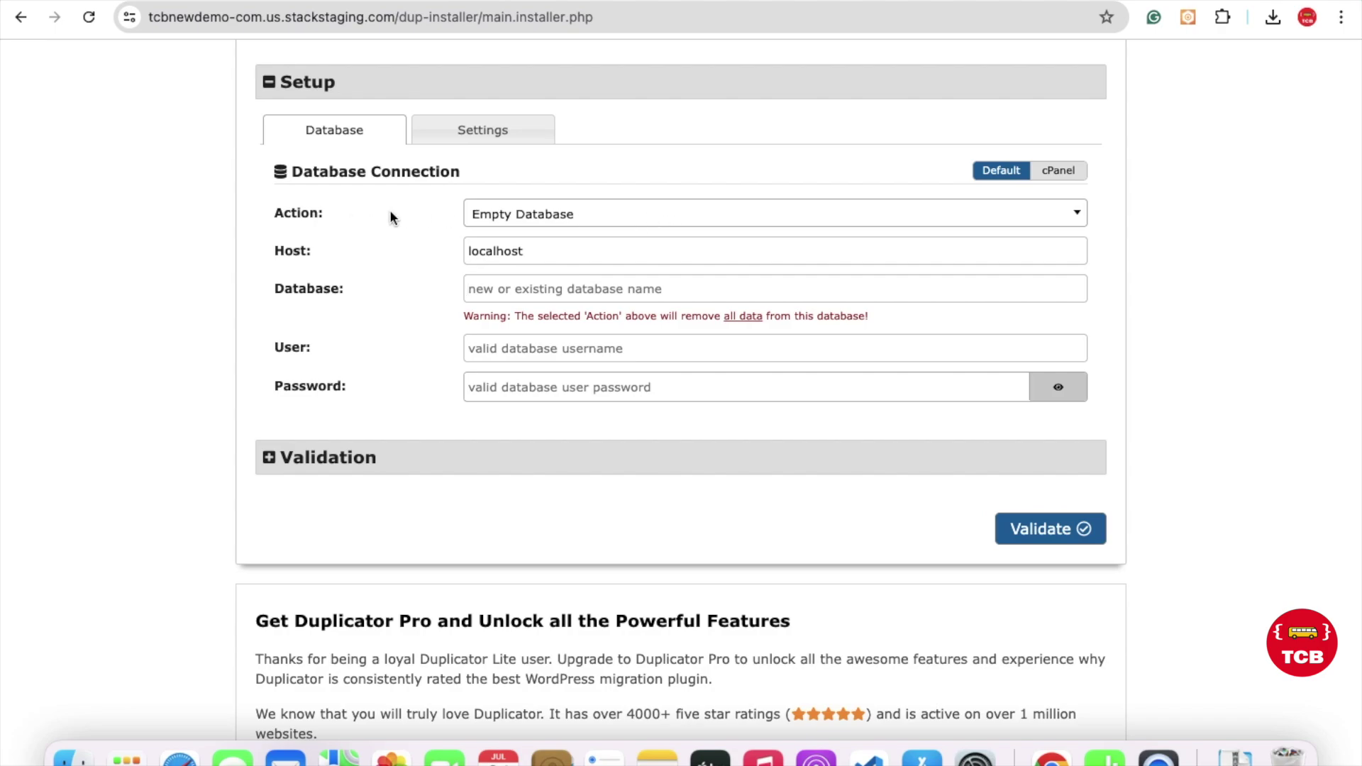
click(575, 250)
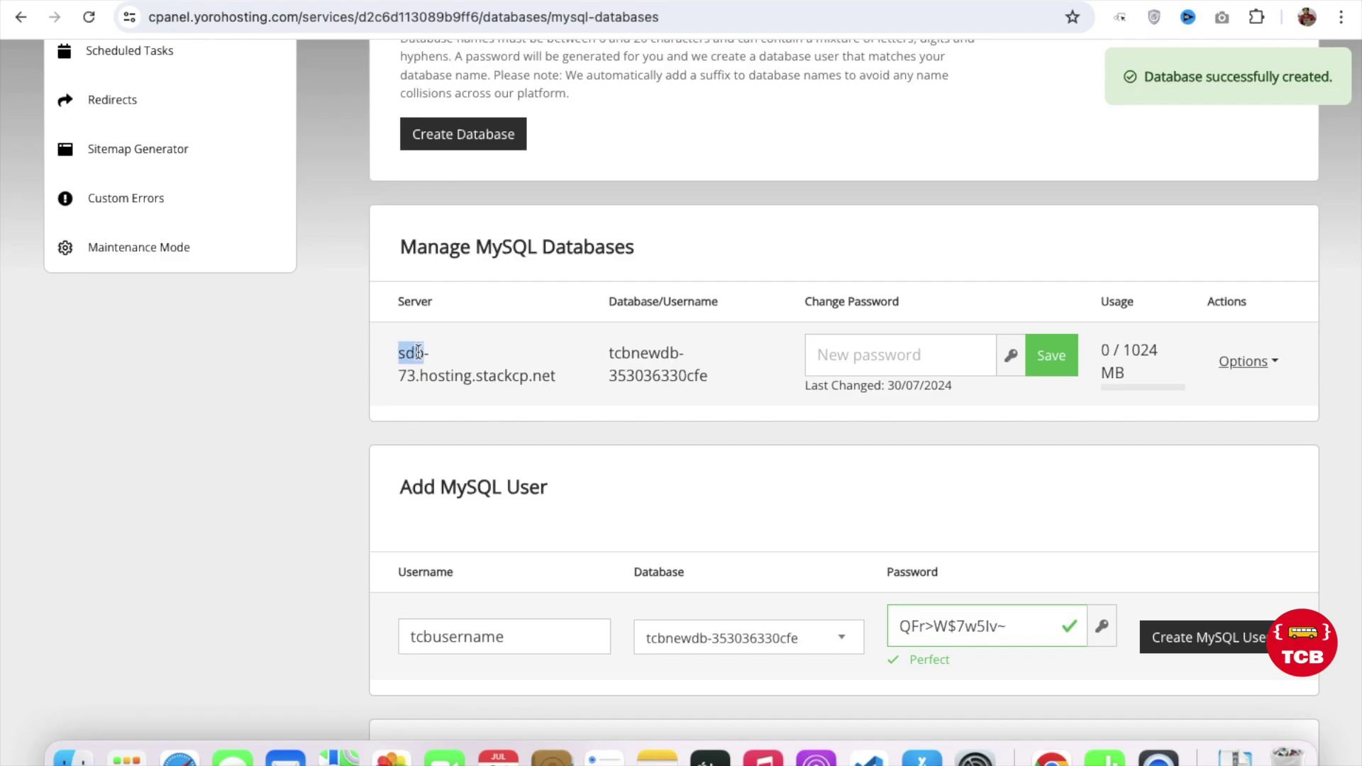
triple_click(418, 350)
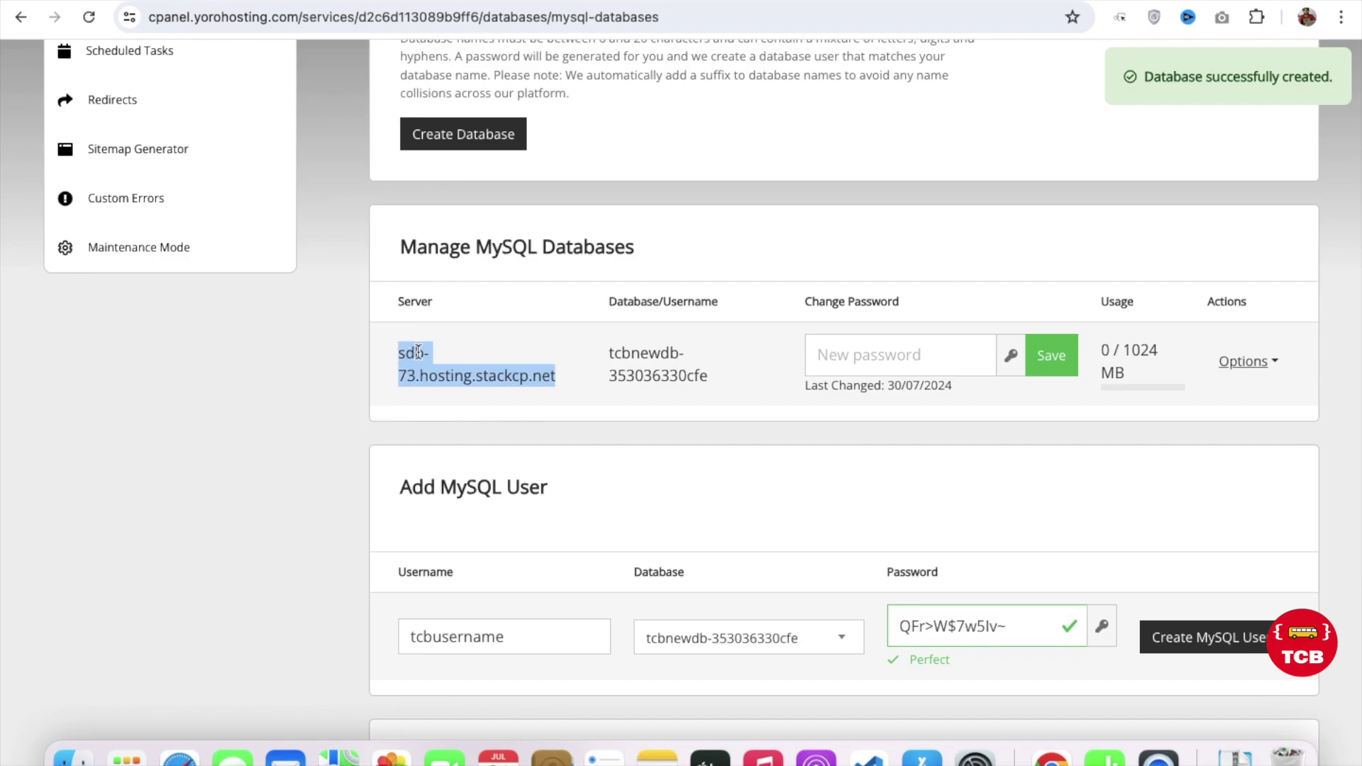
key(ctrl+Right)
key(ctrl+Right)
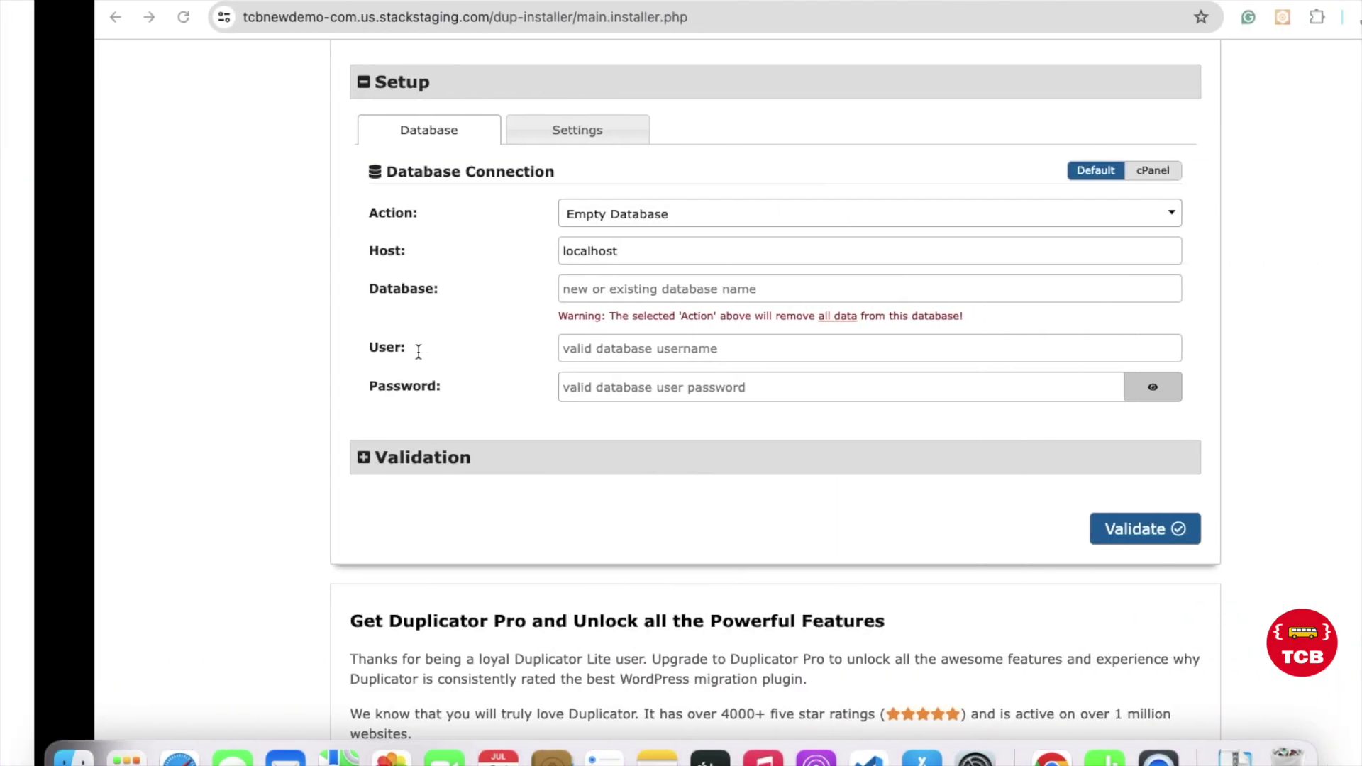
click(480, 295)
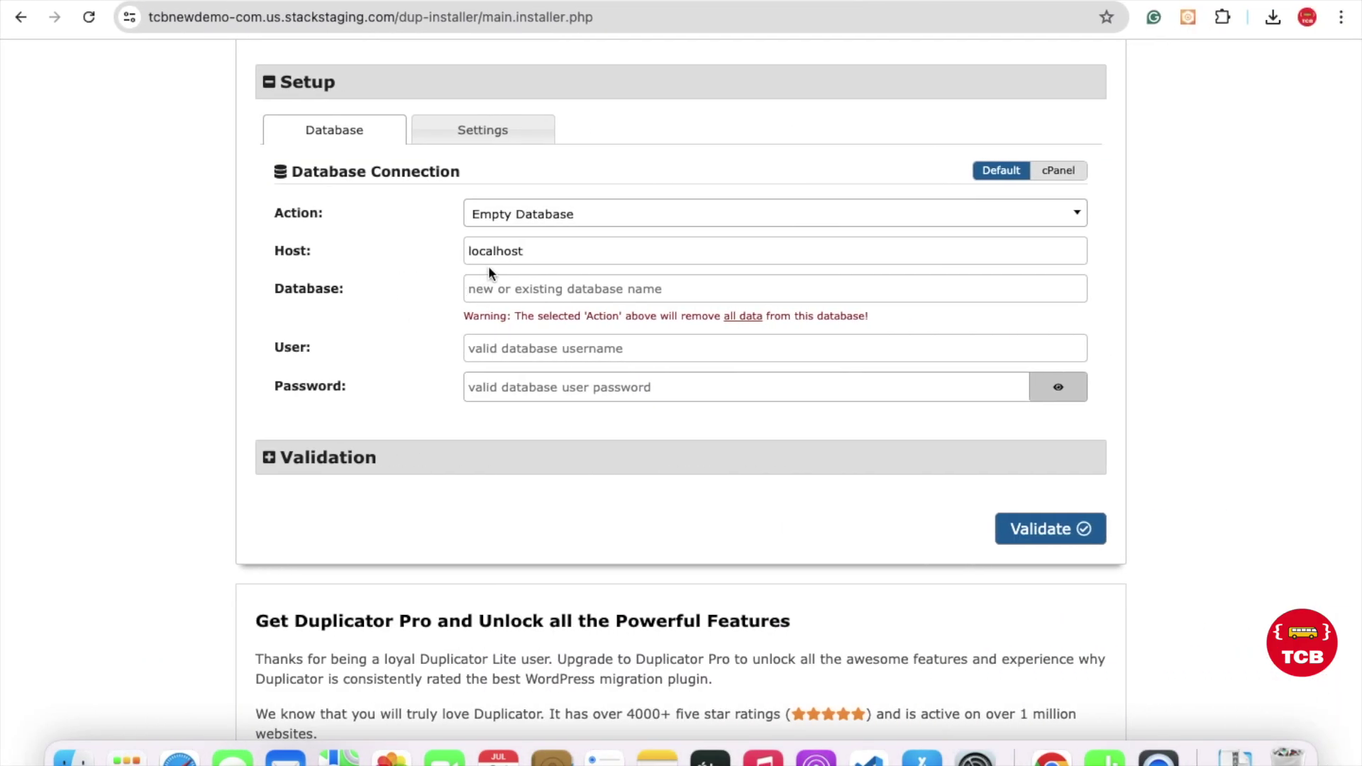
double_click(541, 252)
key(super+v)
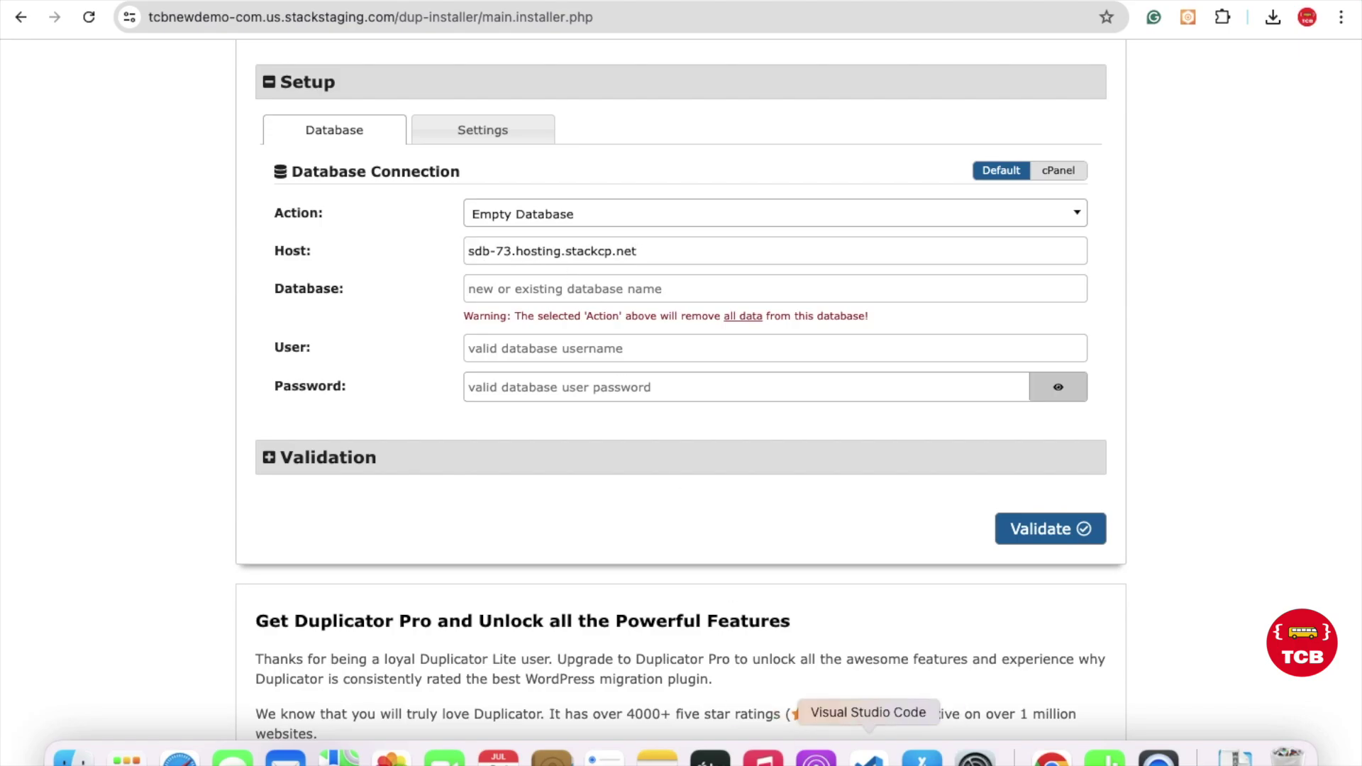
- Copy the database name tcbnewdb-353036330cfe from the VS Code note into the installer's Database field
click(869, 753)
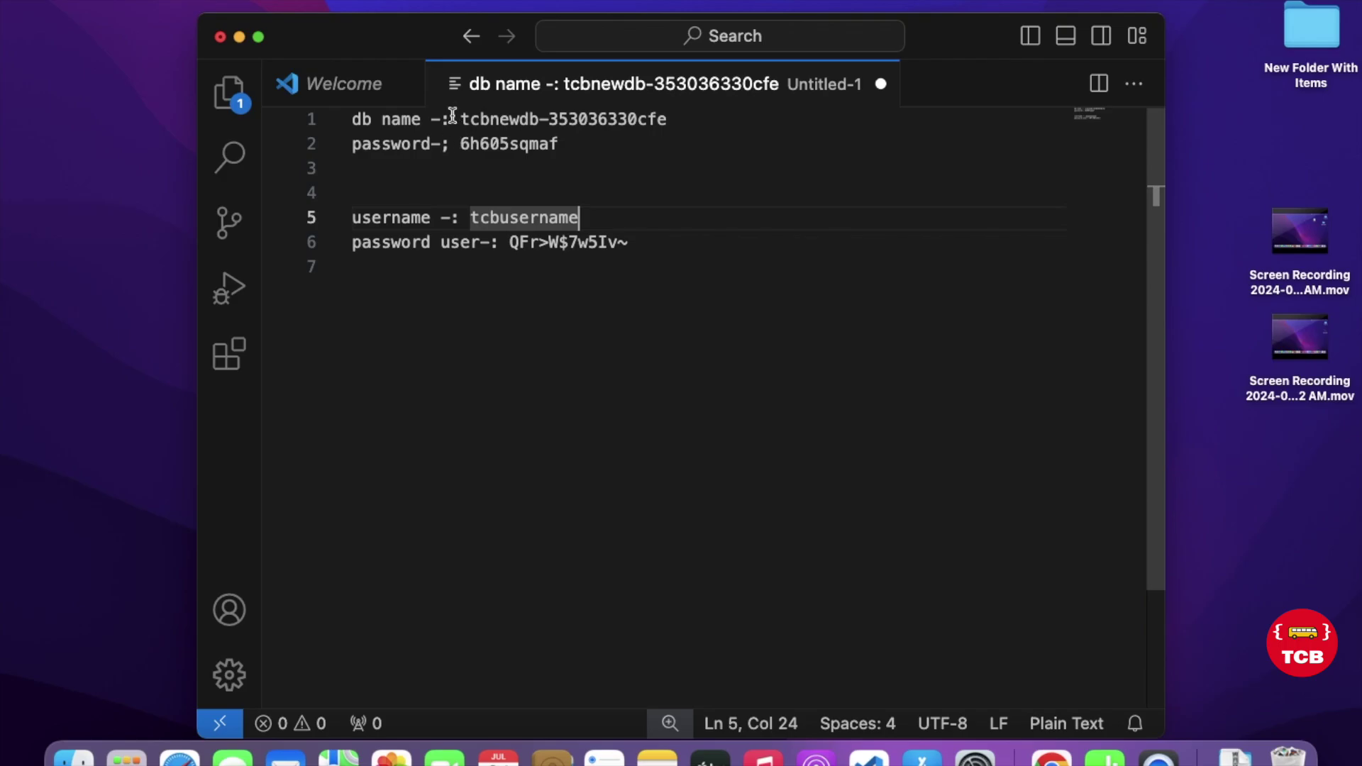
drag(459, 119, 669, 119)
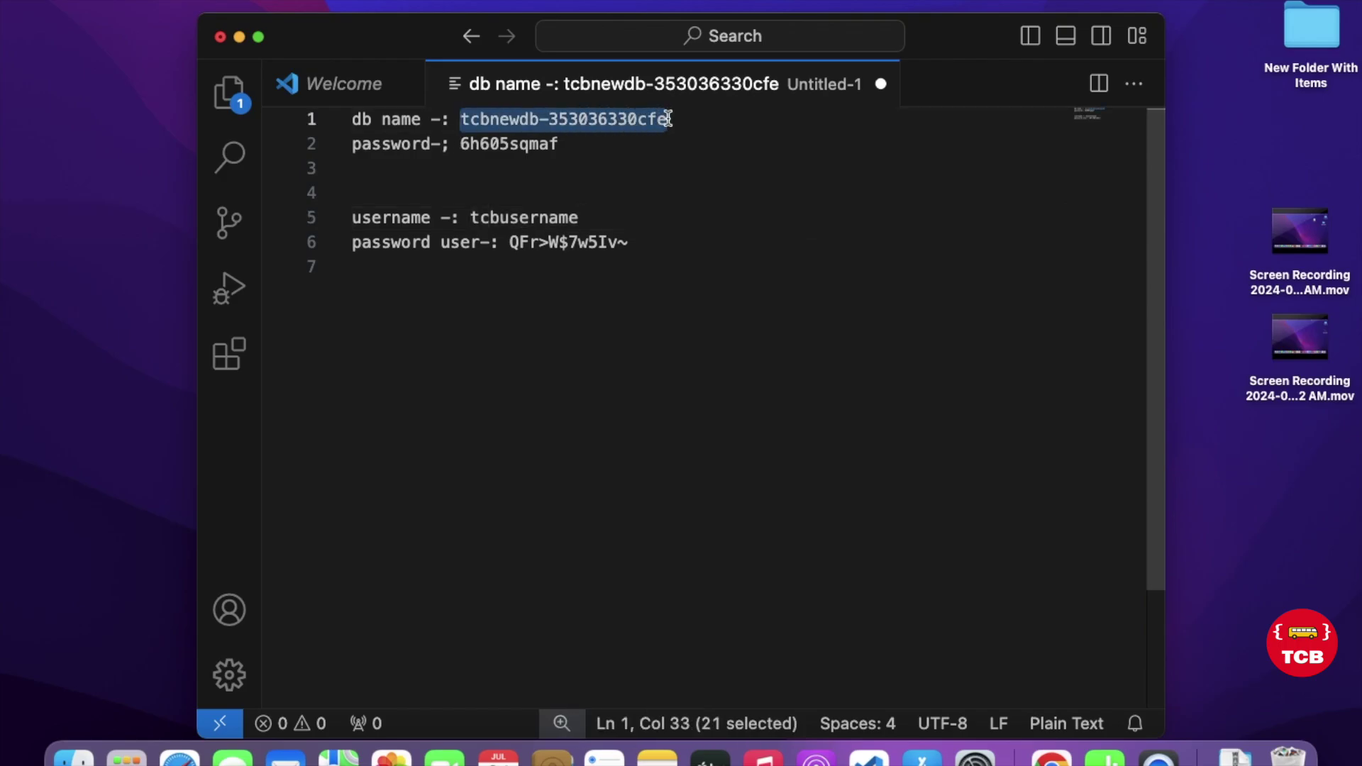
key(super+c)
key(ctrl+Right)
click(573, 300)
key(super+v)
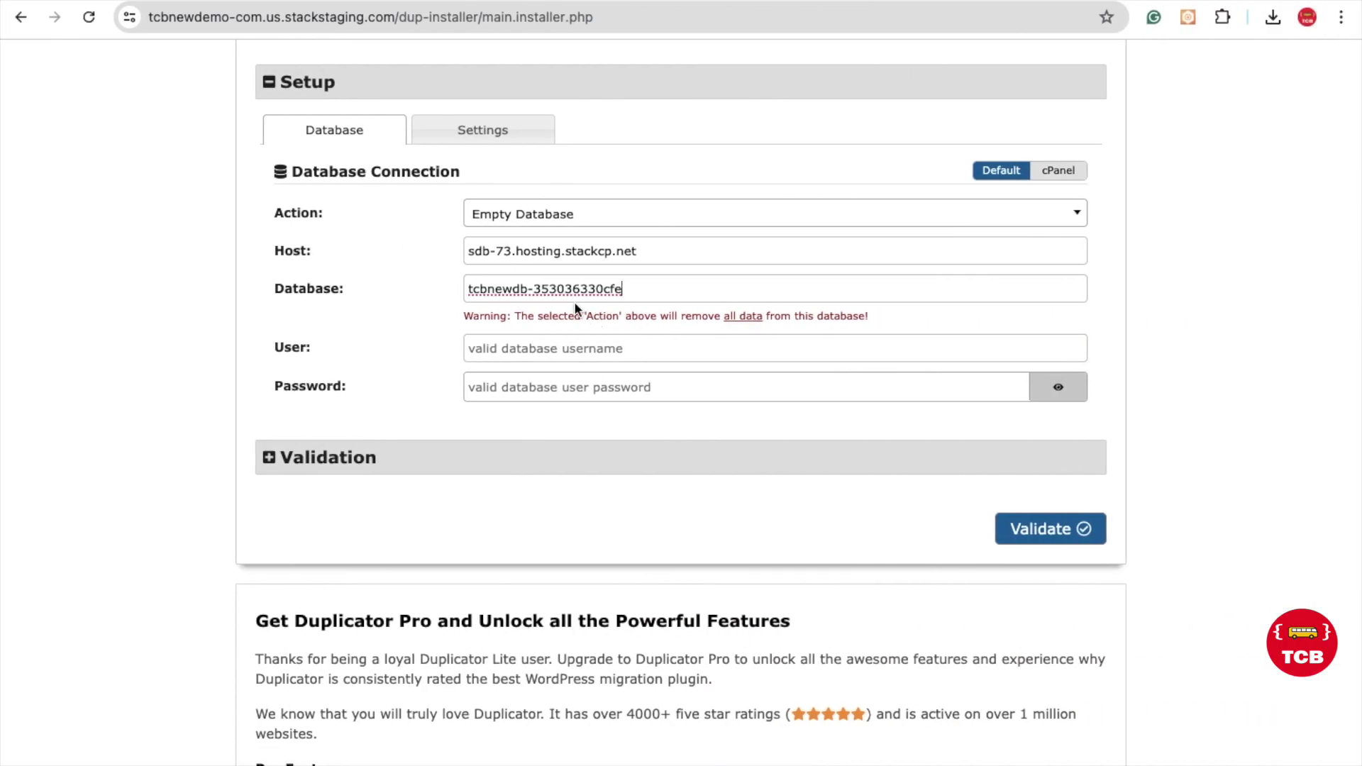
- Fill in the installer's database user with tcbusername, copied from the VS Code note
click(563, 351)
key(ctrl+Left)
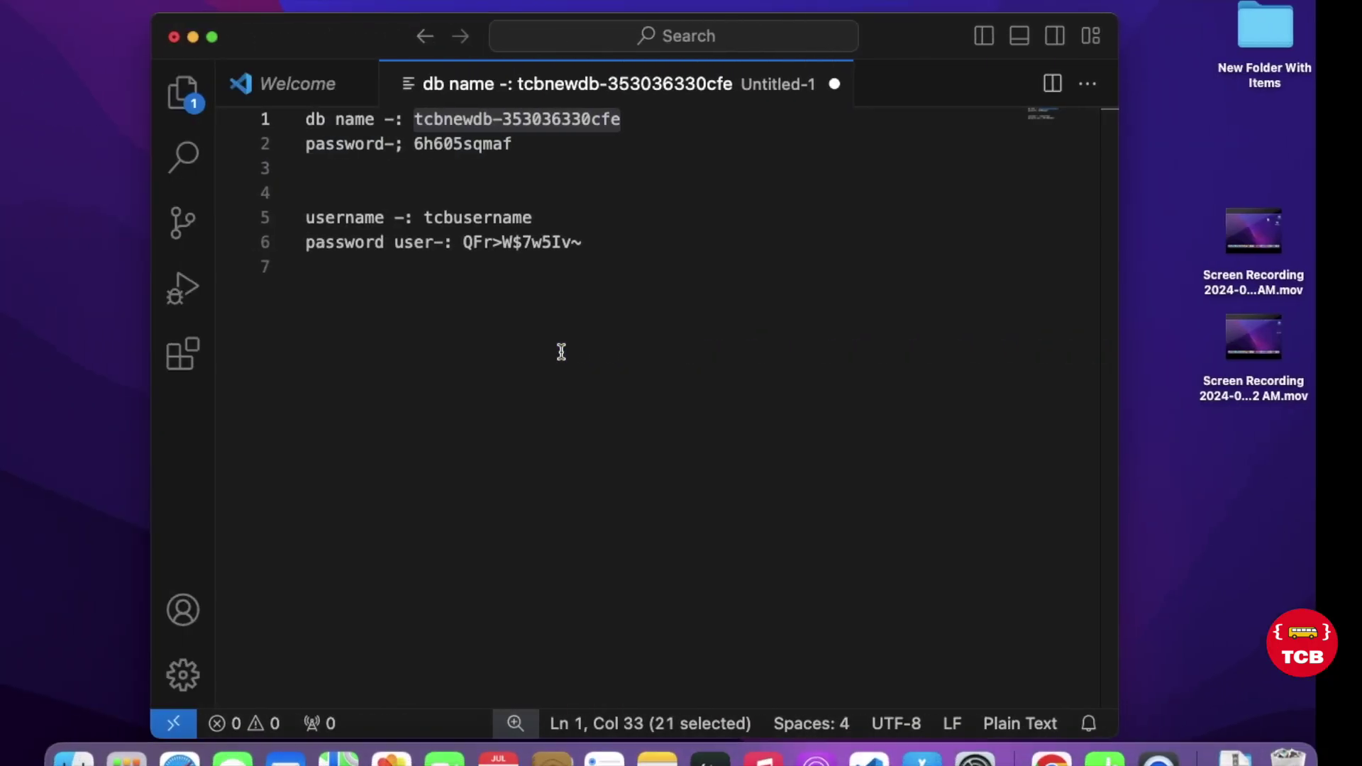
click(471, 218)
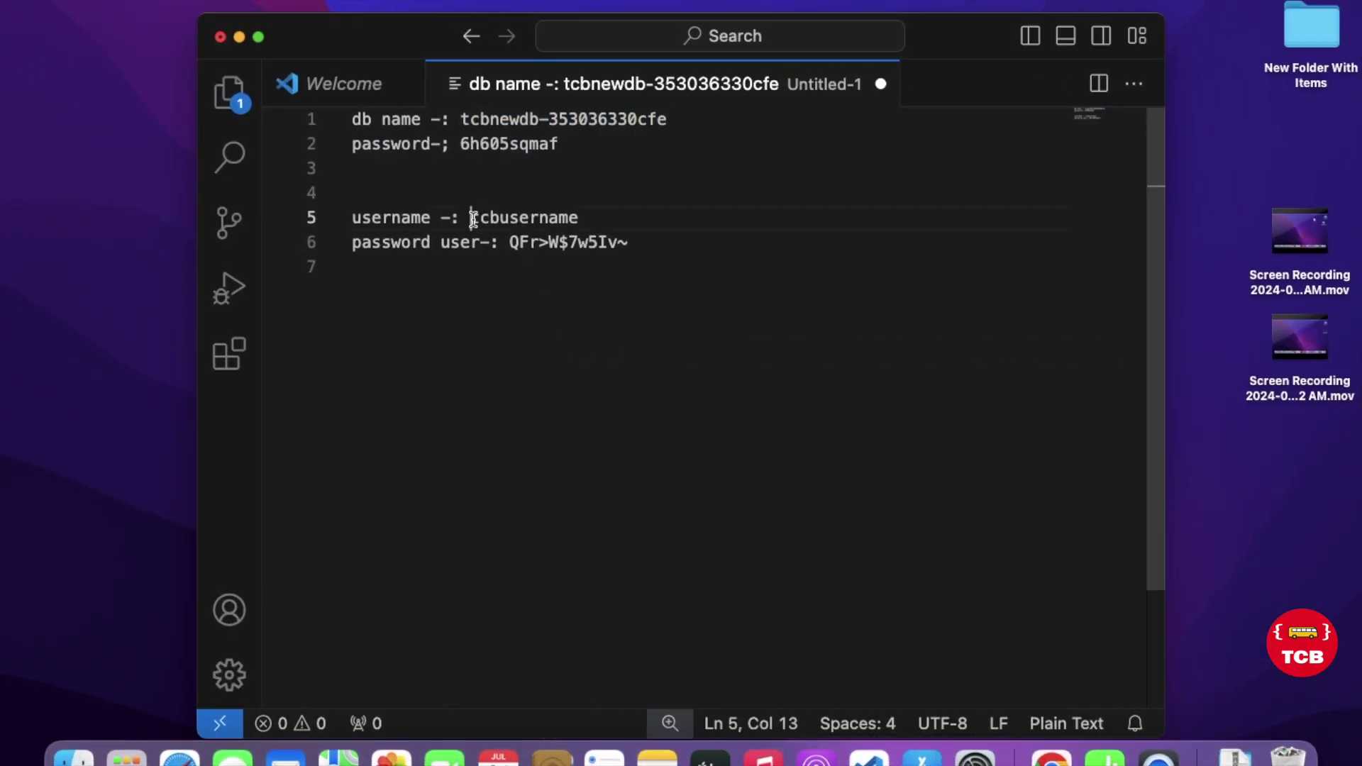
drag(472, 218, 578, 219)
key(super+c)
key(ctrl+Right)
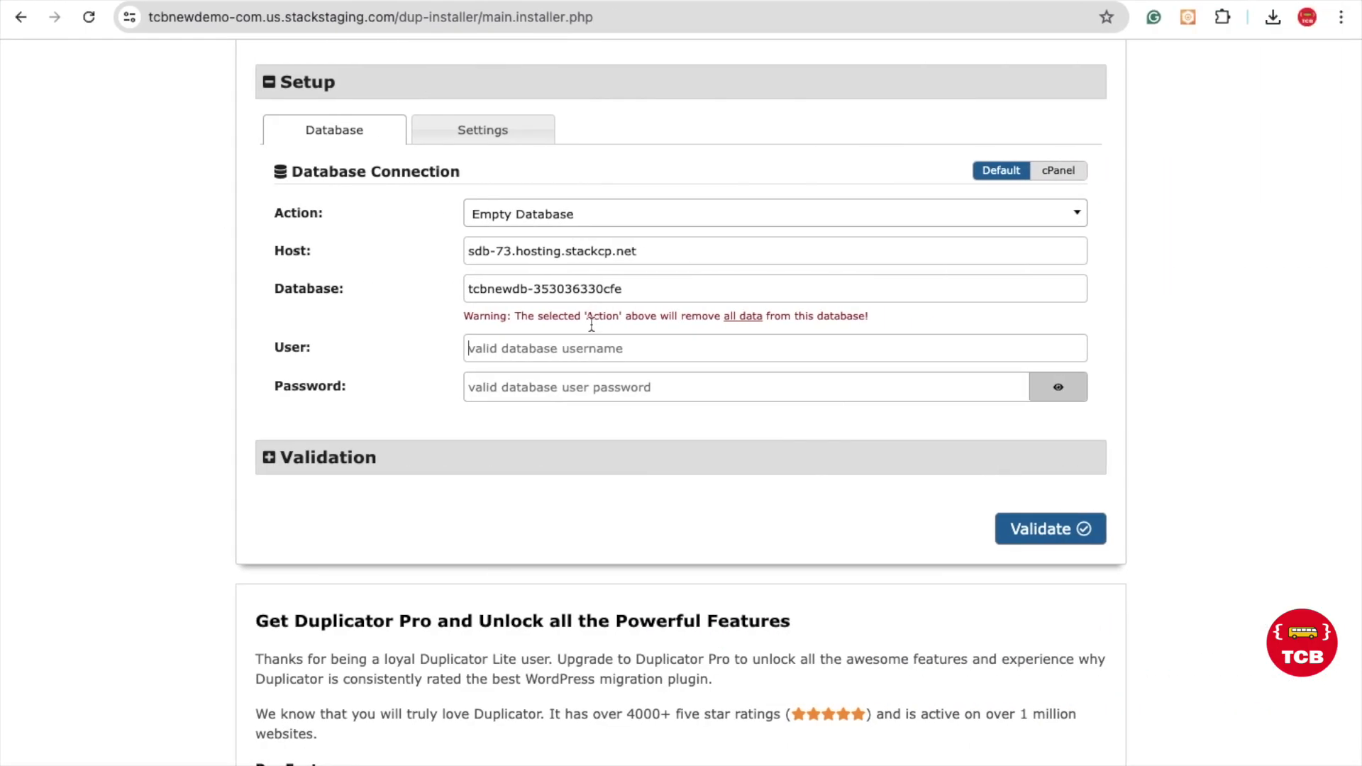
key(super+v)
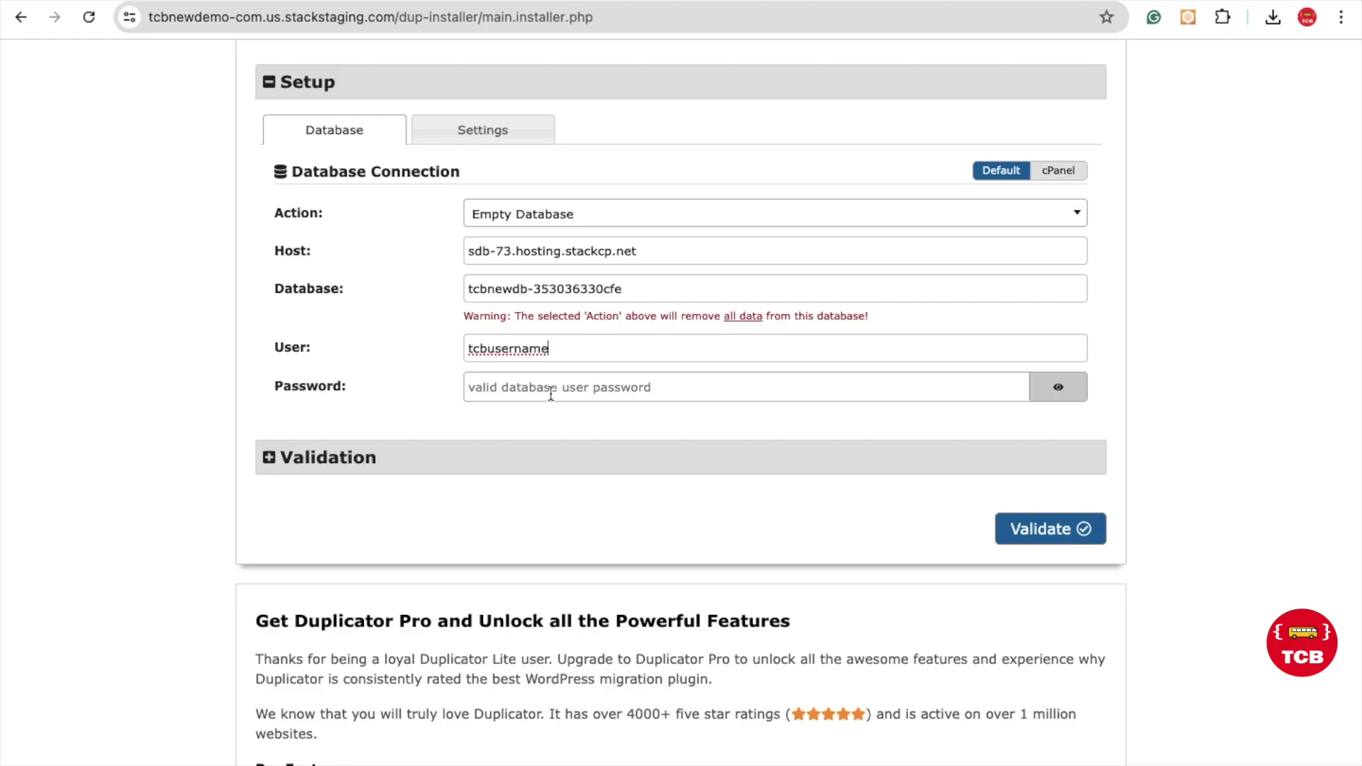
- Copy the MySQL user password from the VS Code note into the installer's database Password field
click(600, 398)
key(super+Tab)
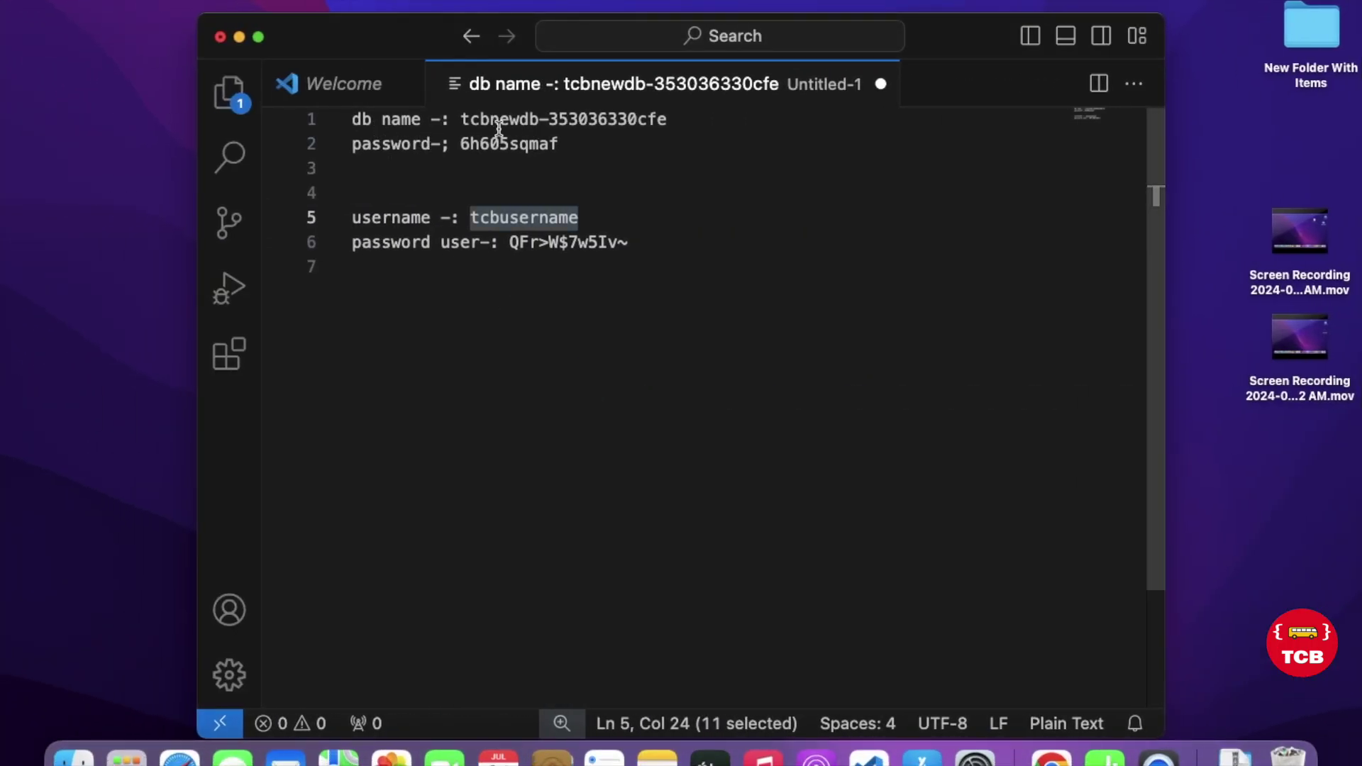
drag(510, 243, 629, 246)
key(super+c)
key(super+Tab)
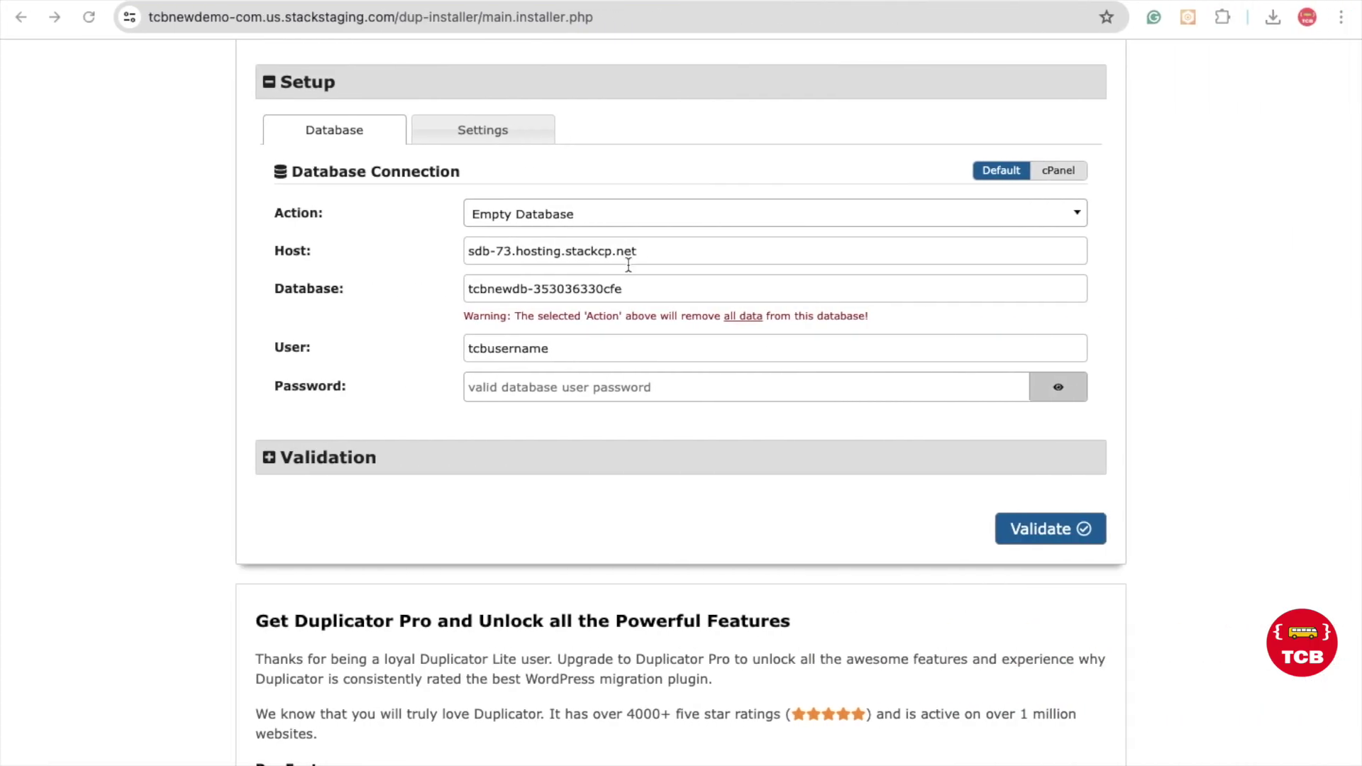
key(super+v)
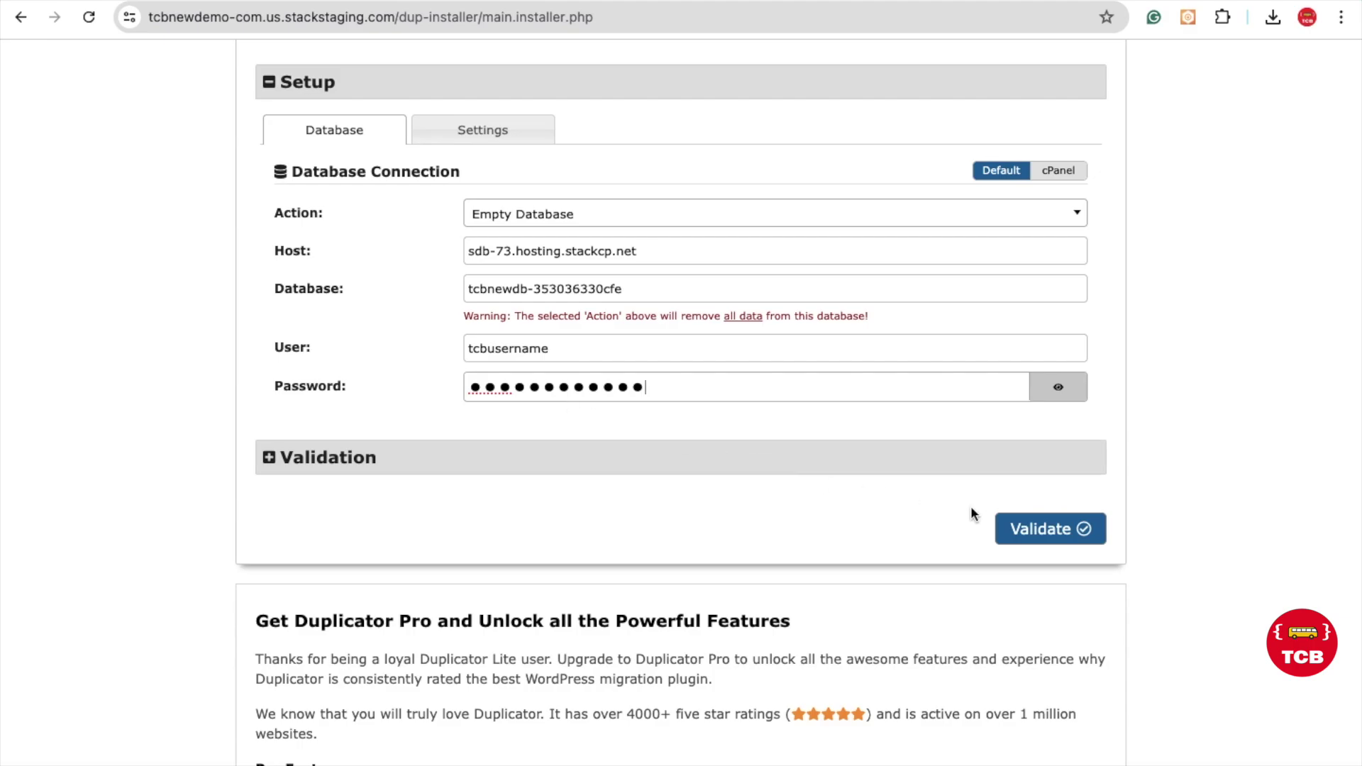
- Validate the database connection settings and run the full single-site installation with the terms & notices accepted
click(1048, 529)
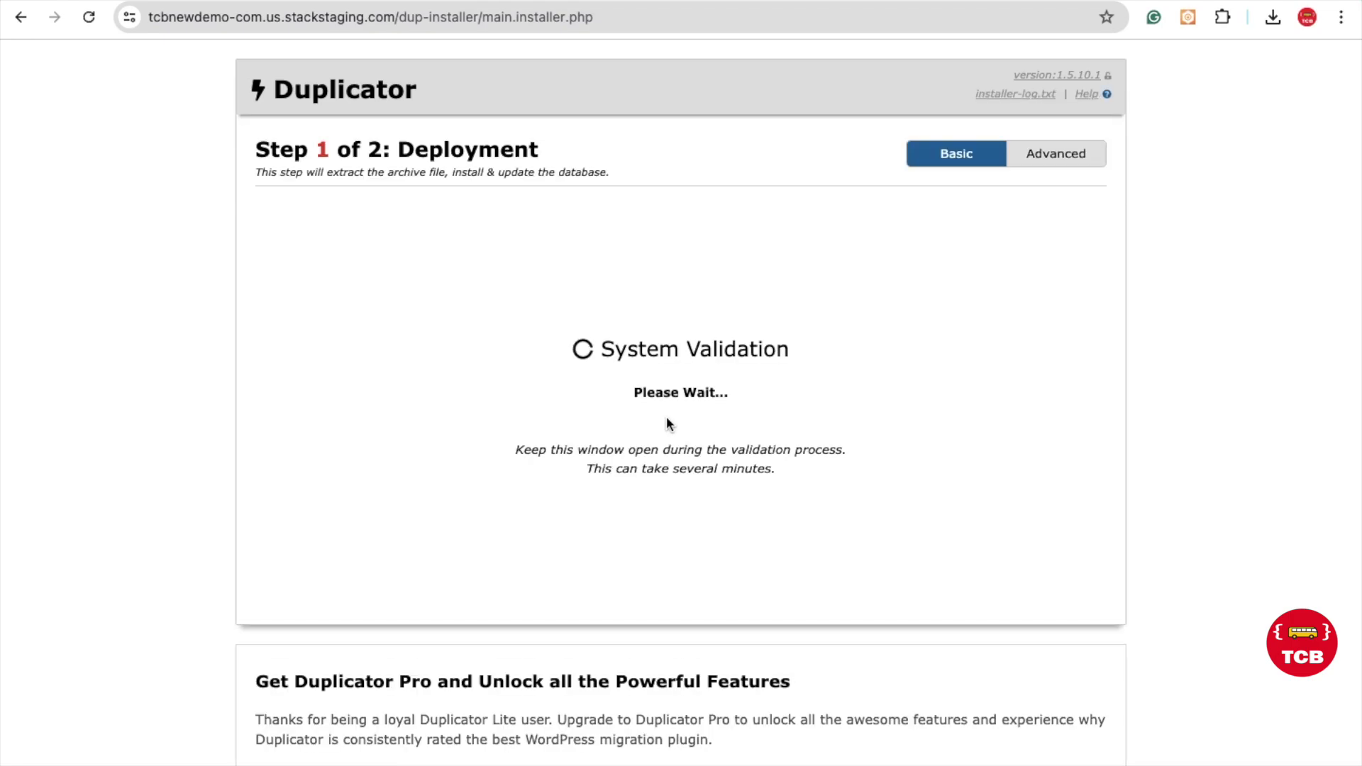
scroll(666, 424, down, 4)
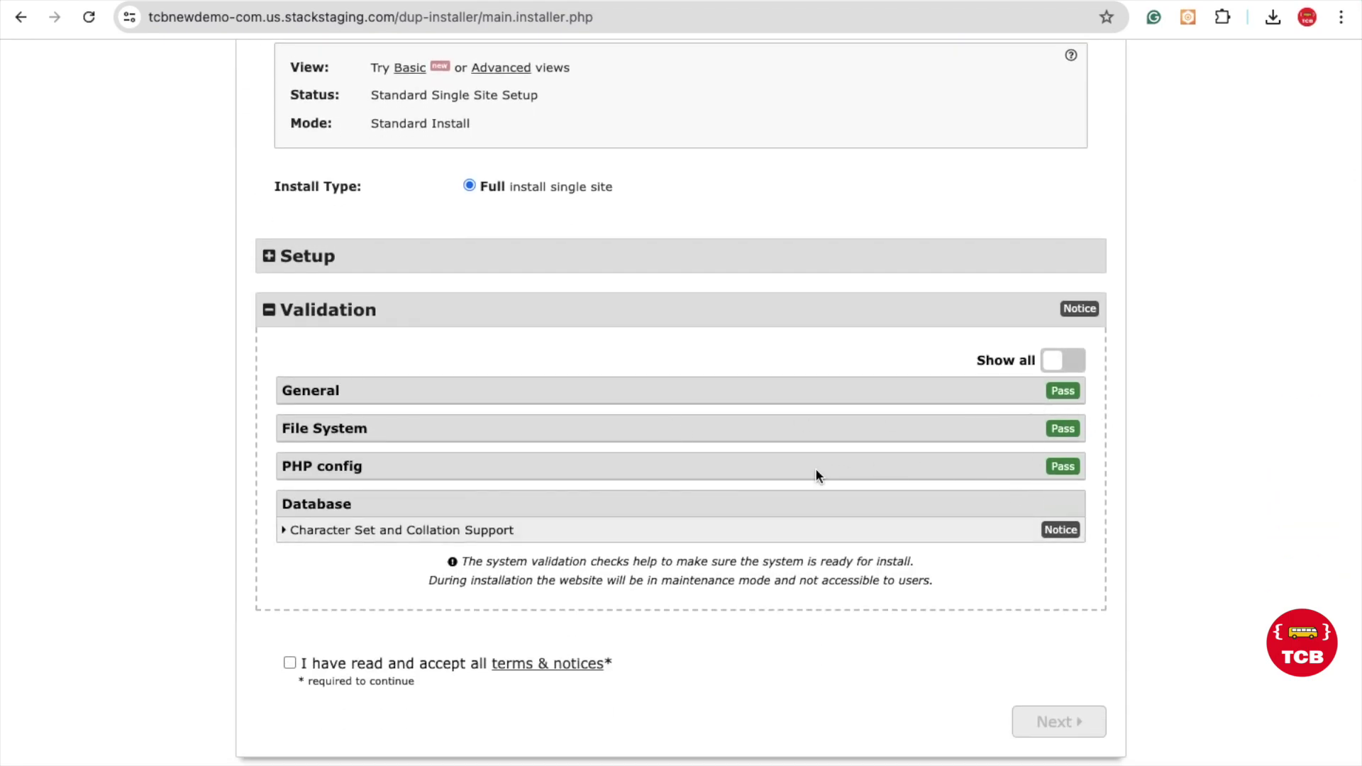
click(290, 662)
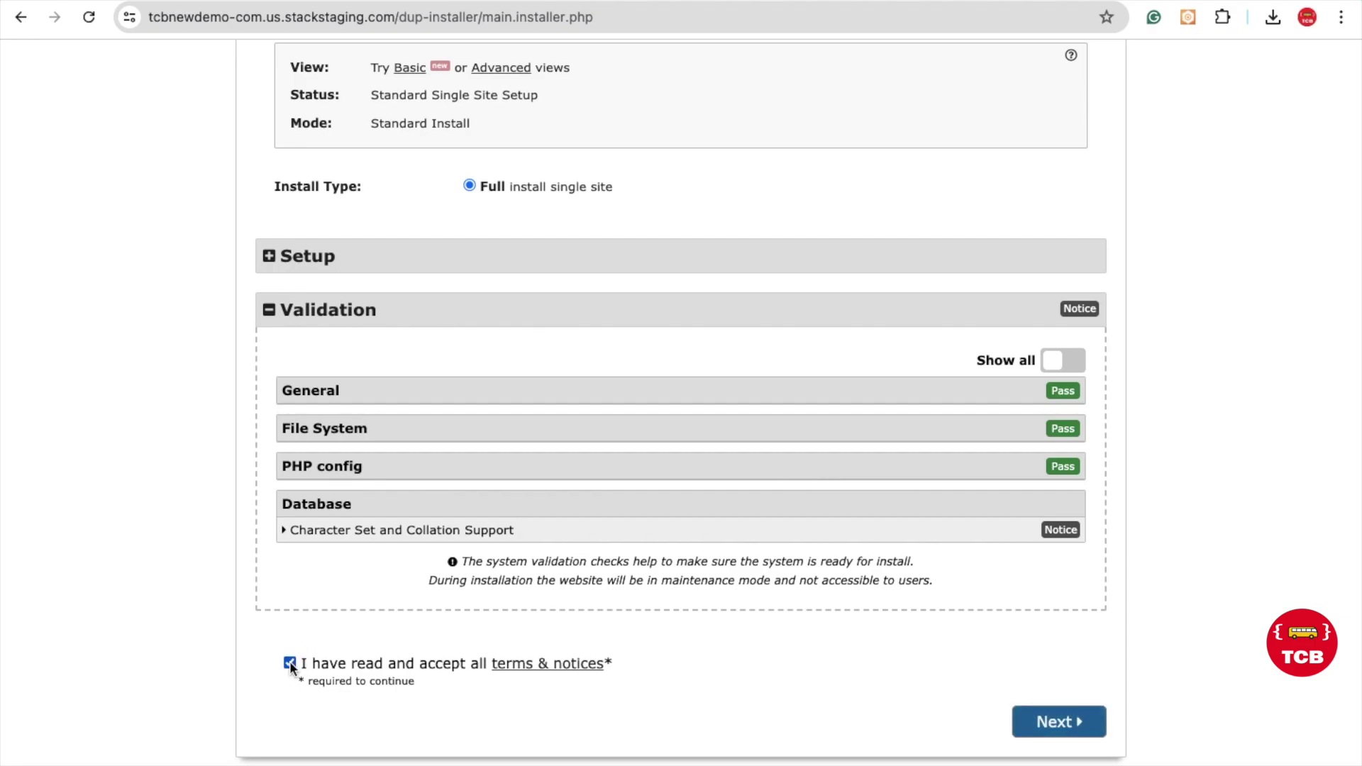
click(1059, 719)
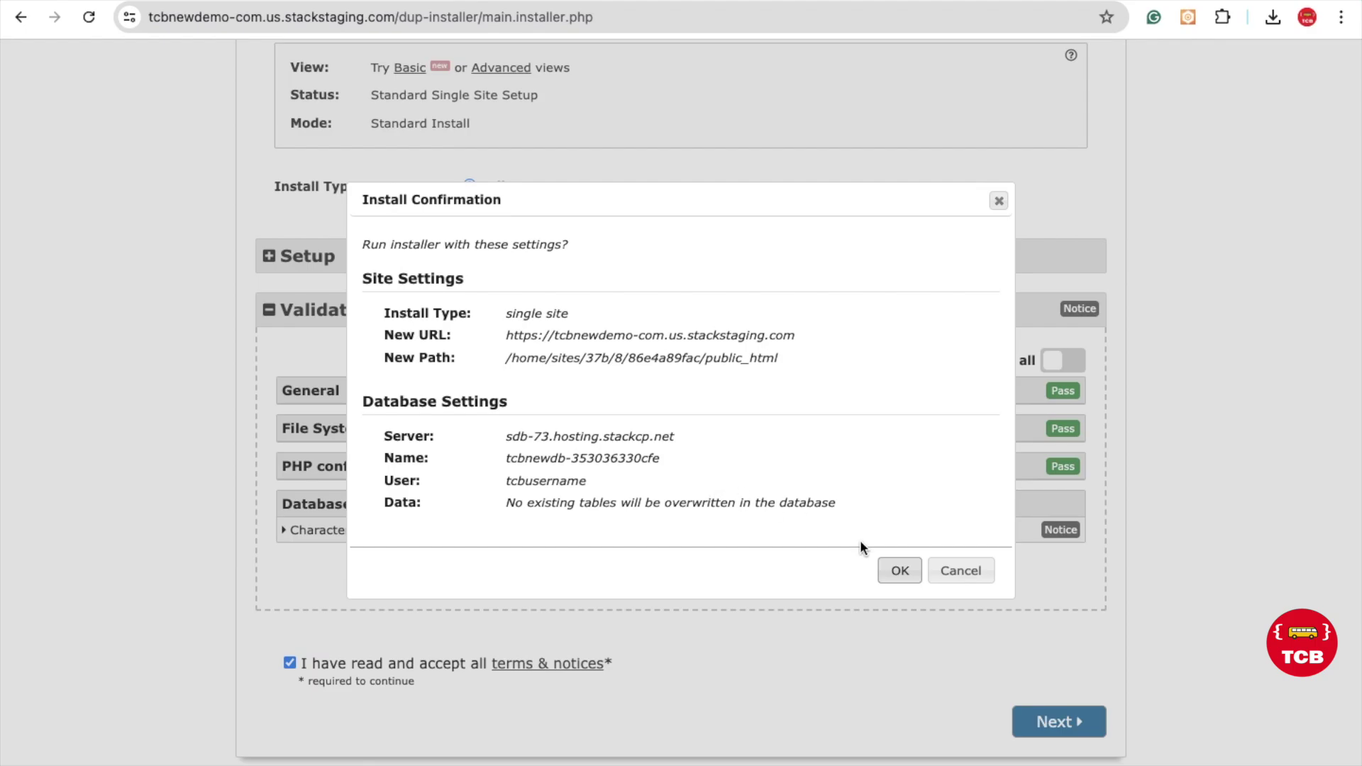
click(900, 574)
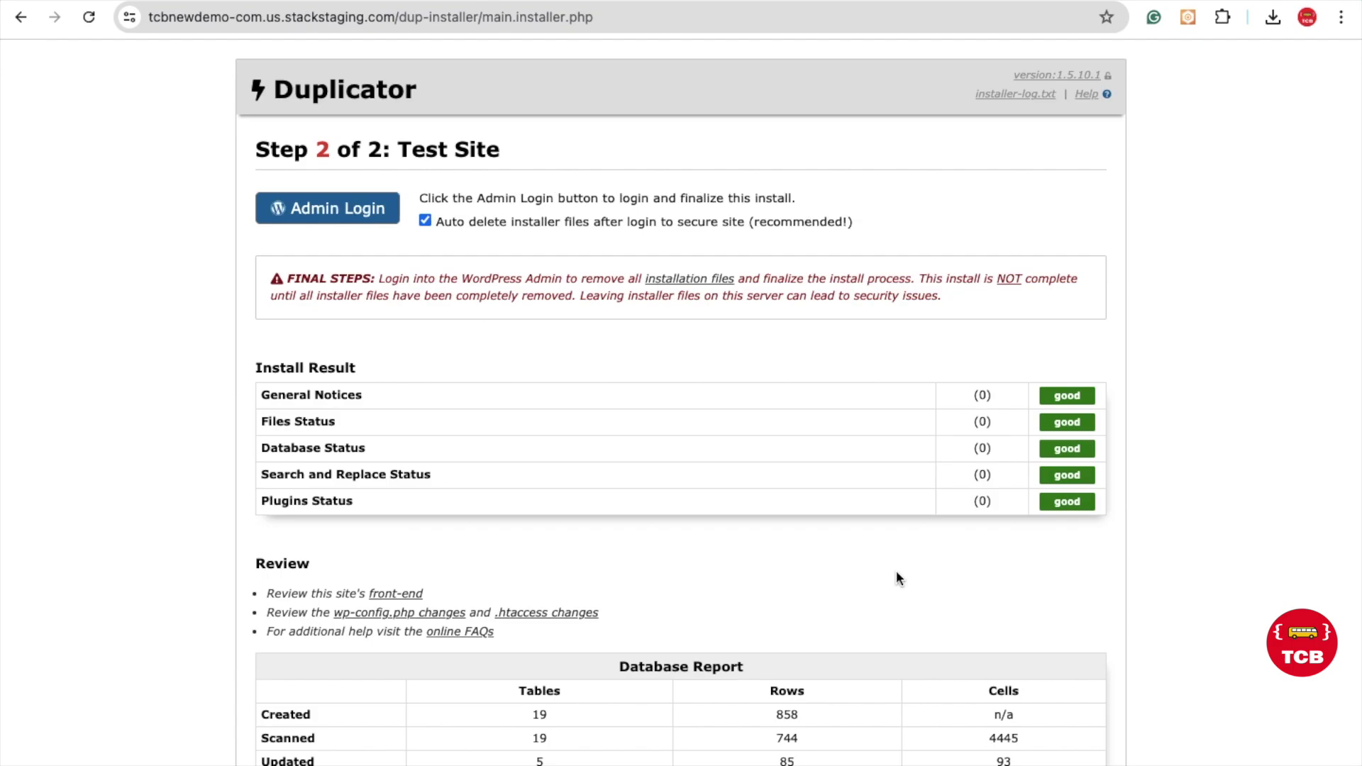
- Open the migrated site's WordPress admin login from the installer and log in with the admin username and account password
click(299, 208)
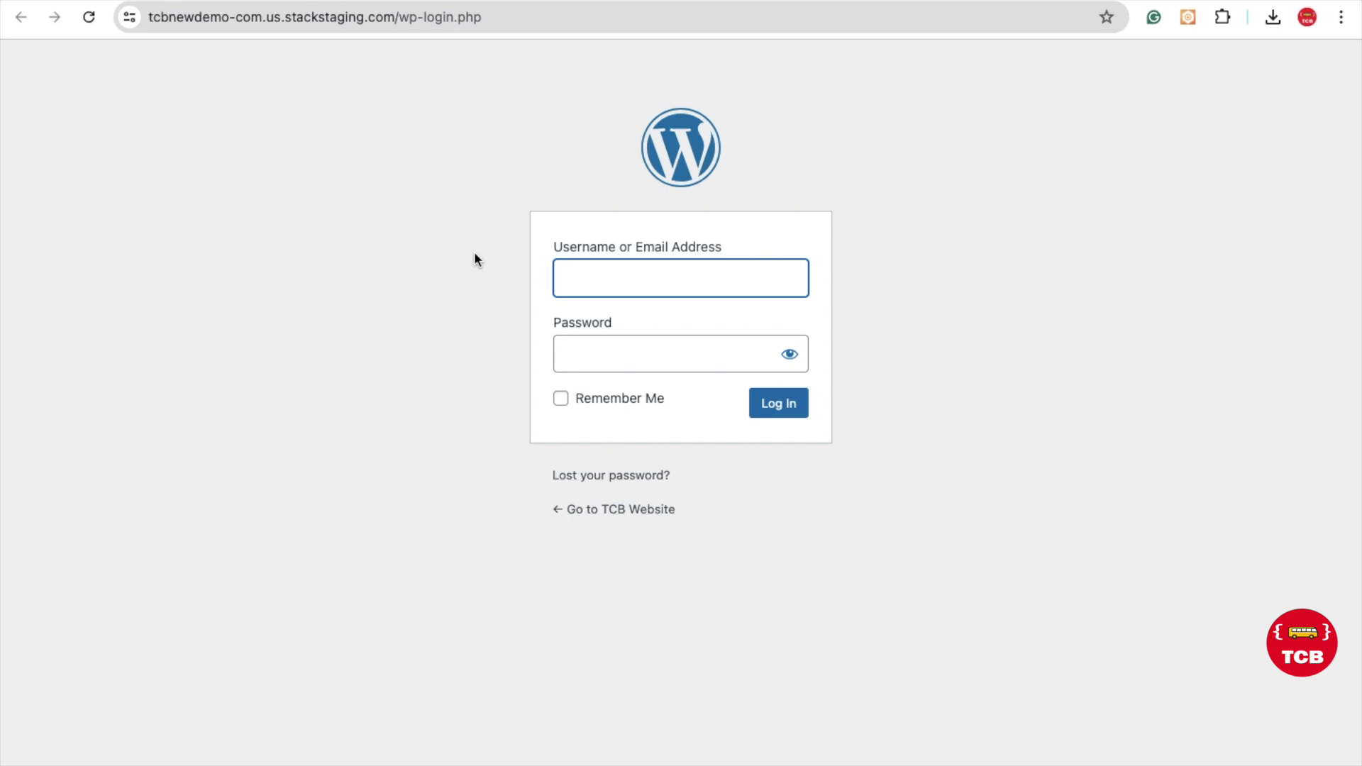
text(sourabh)
key(Tab)
key(Return)
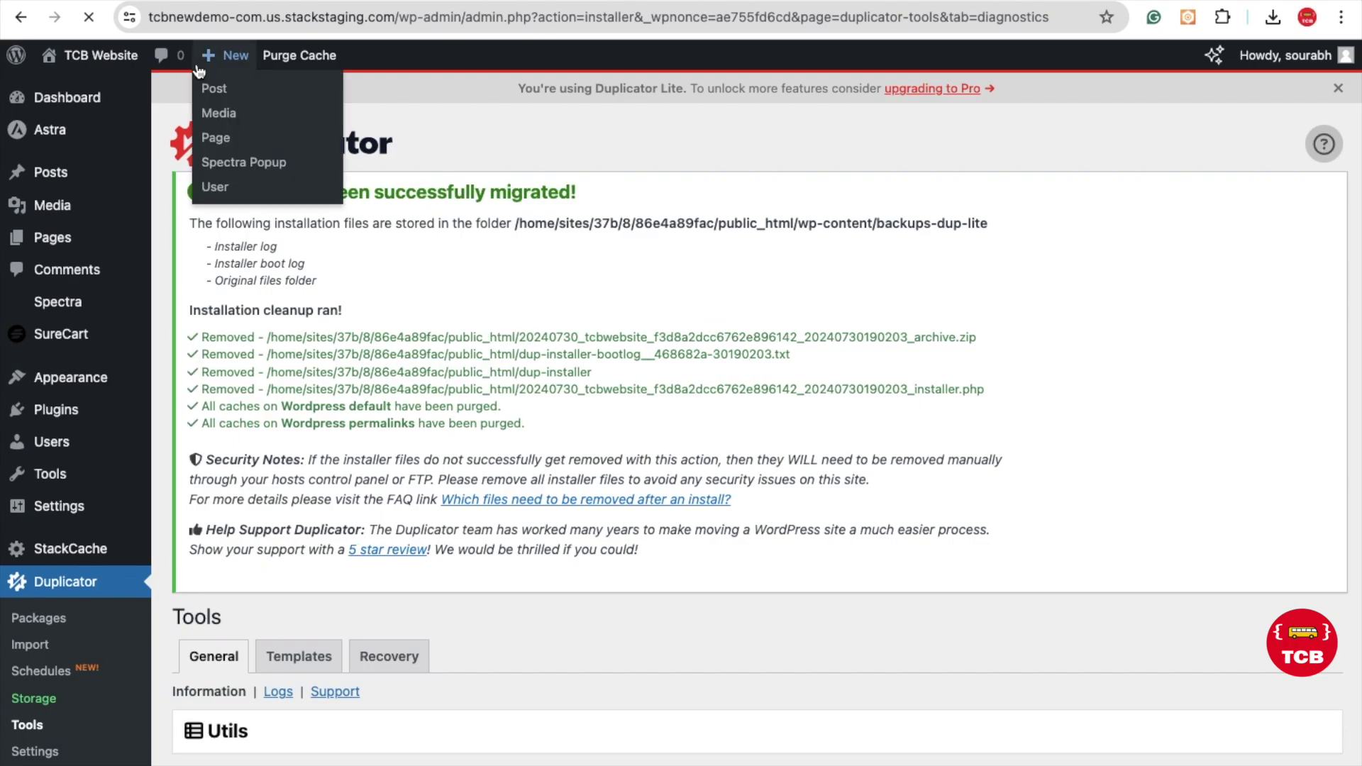
- Open the migrated TCB Website's front end in a separate tab and examine its home page against the original tcbdemo site
mouse_move(100, 55)
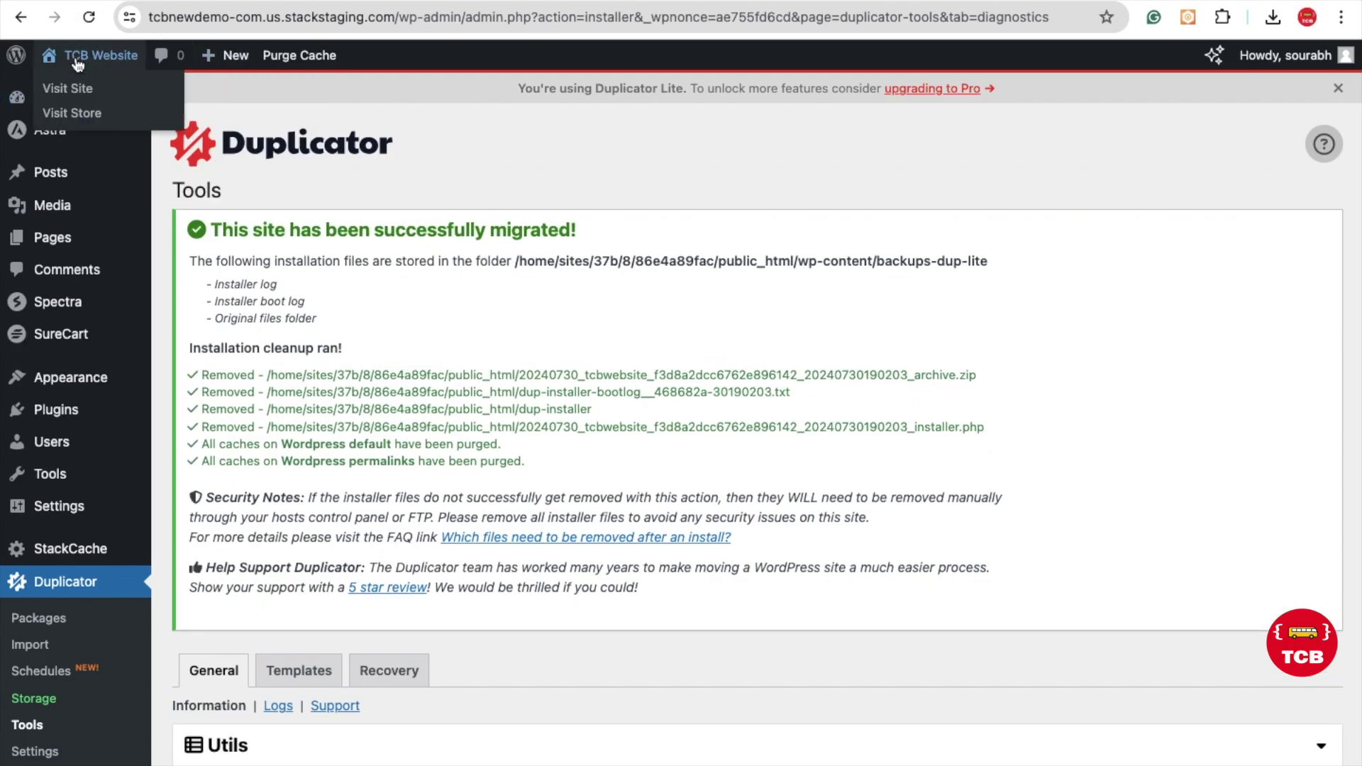
right_click(80, 86)
click(88, 90)
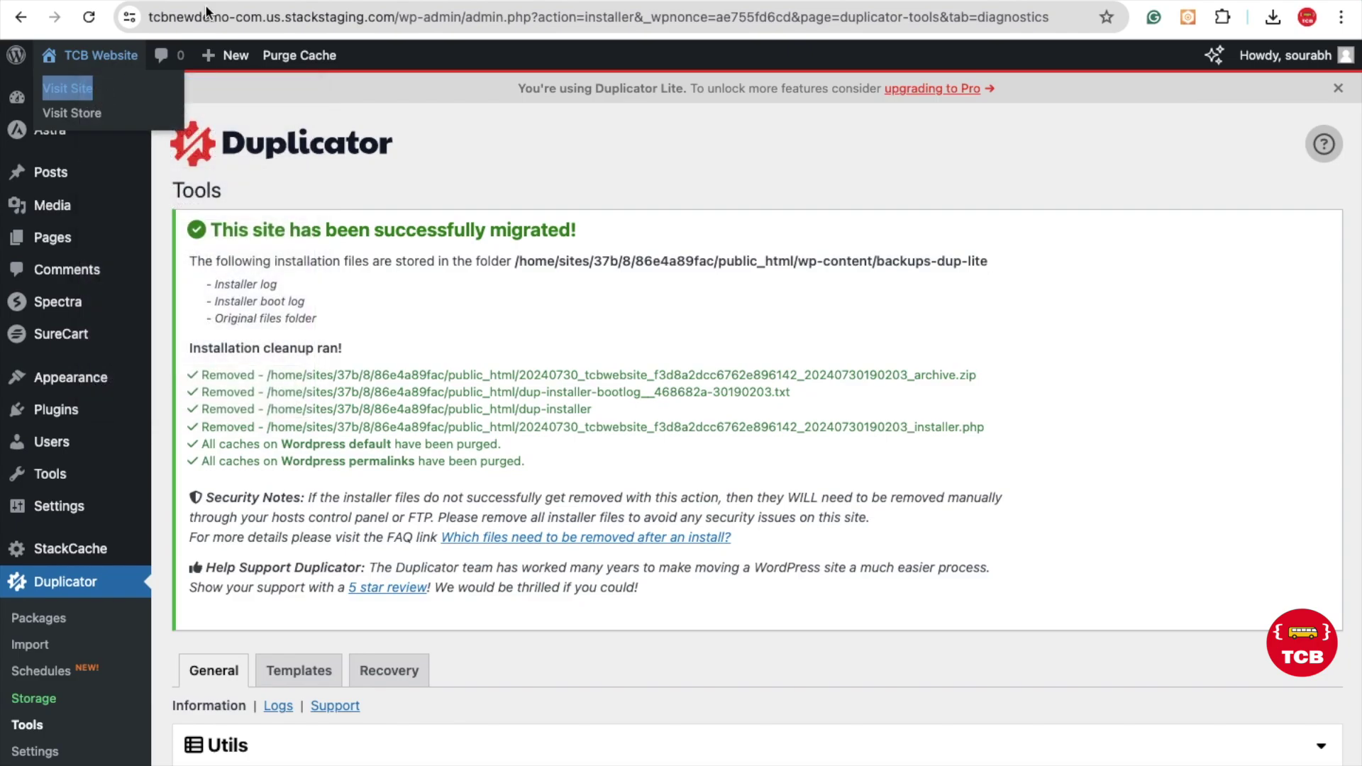
click(533, 1)
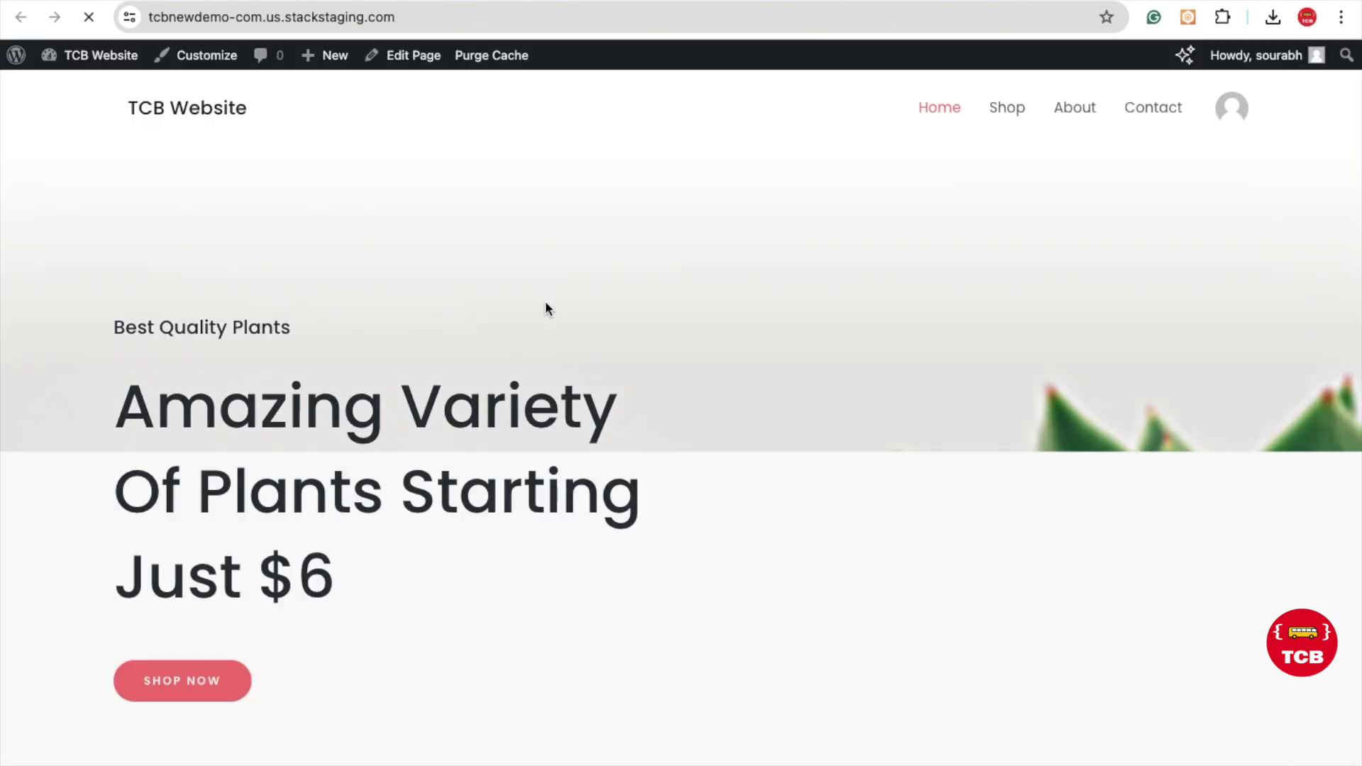
scroll(716, 431, down, 10)
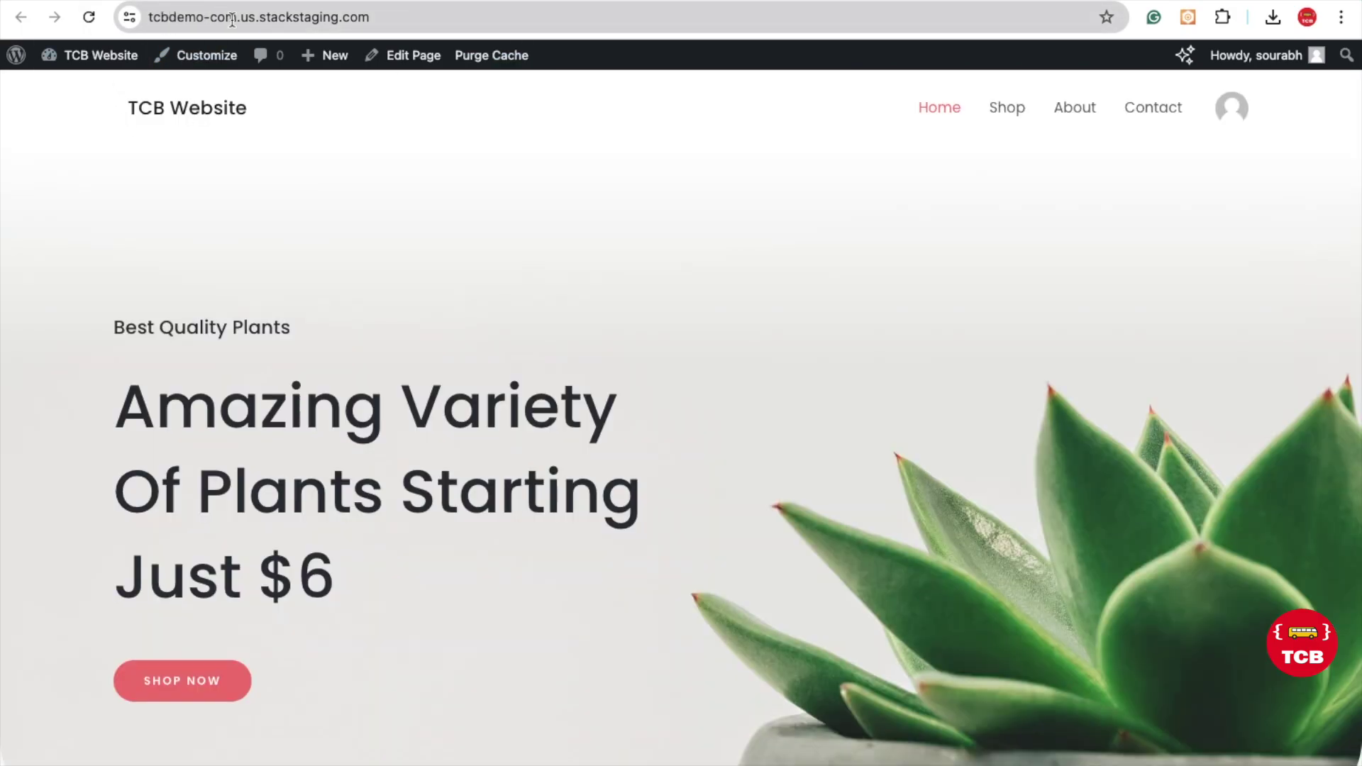
scroll(679, 244, down, 15)
scroll(679, 244, down, 10)
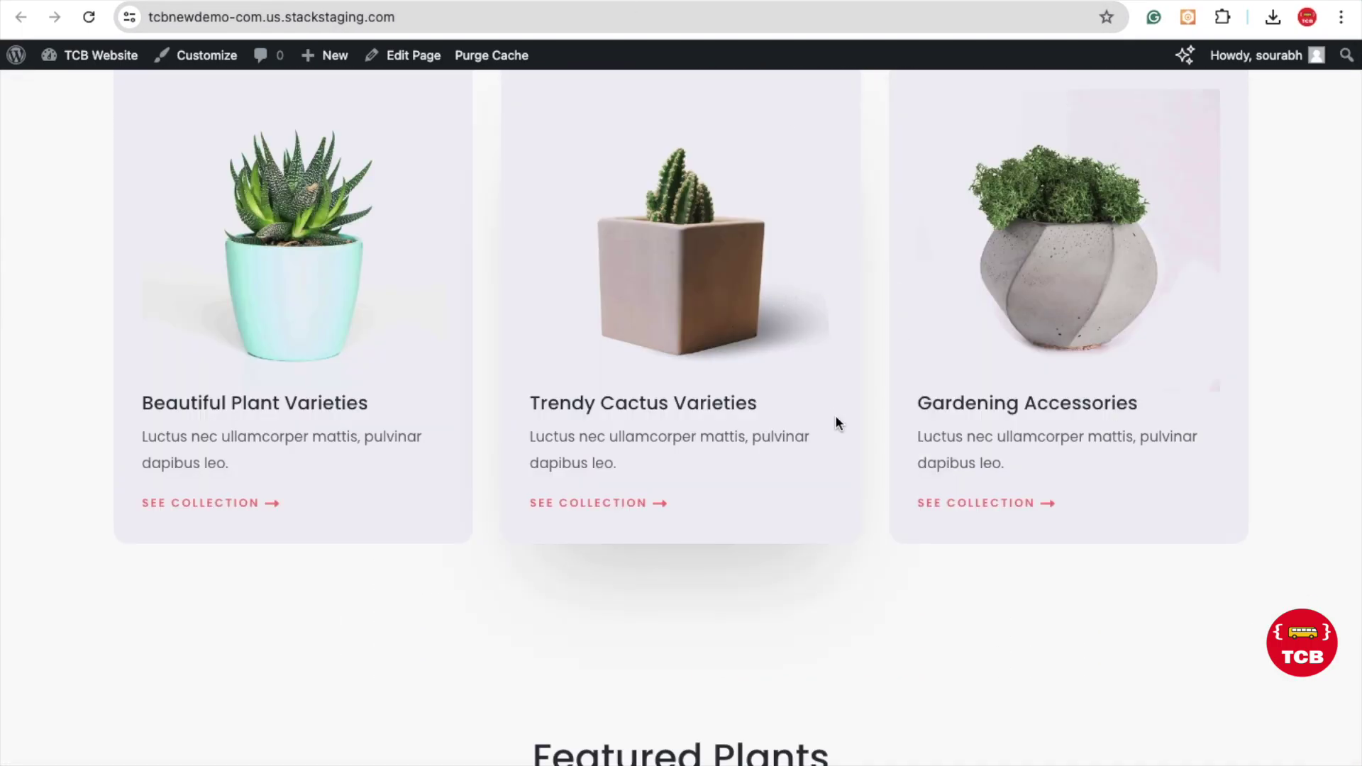
scroll(836, 419, down, 20)
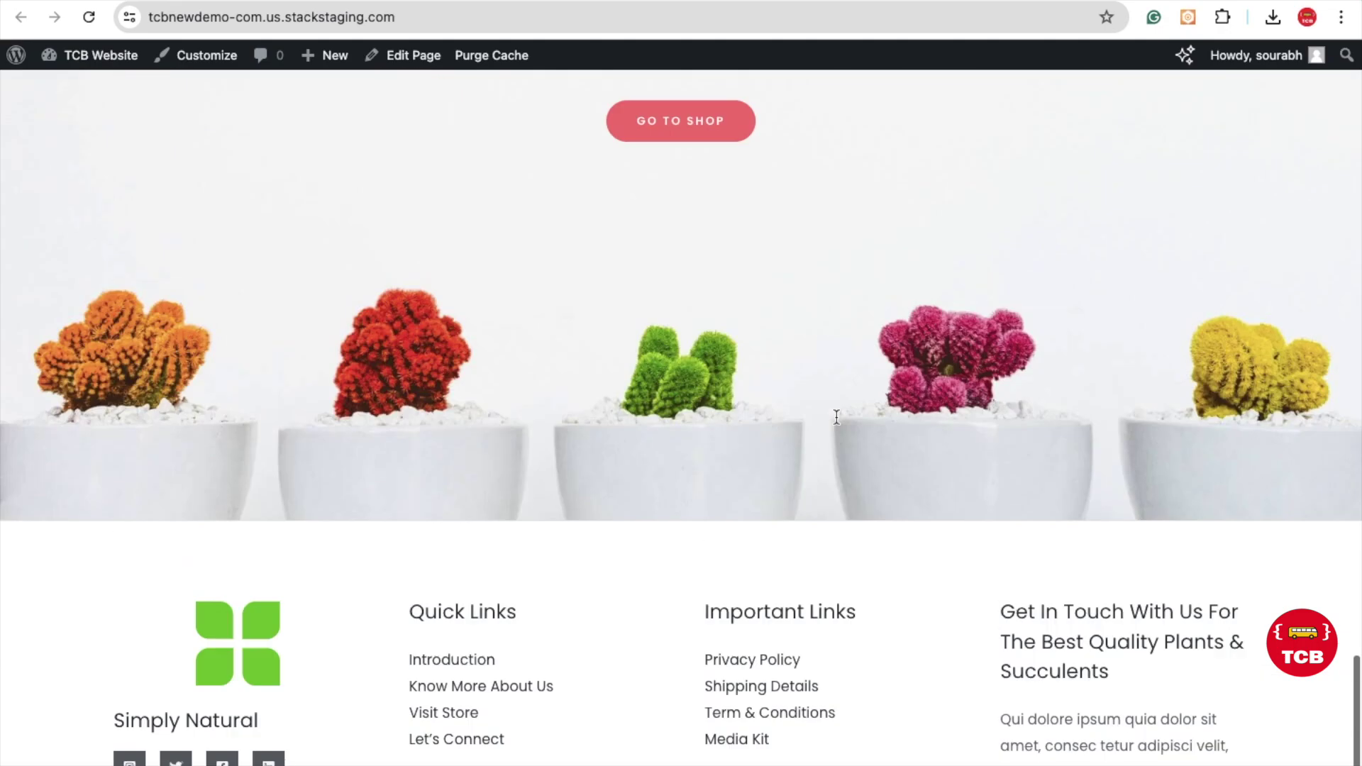
scroll(836, 417, up, 20)
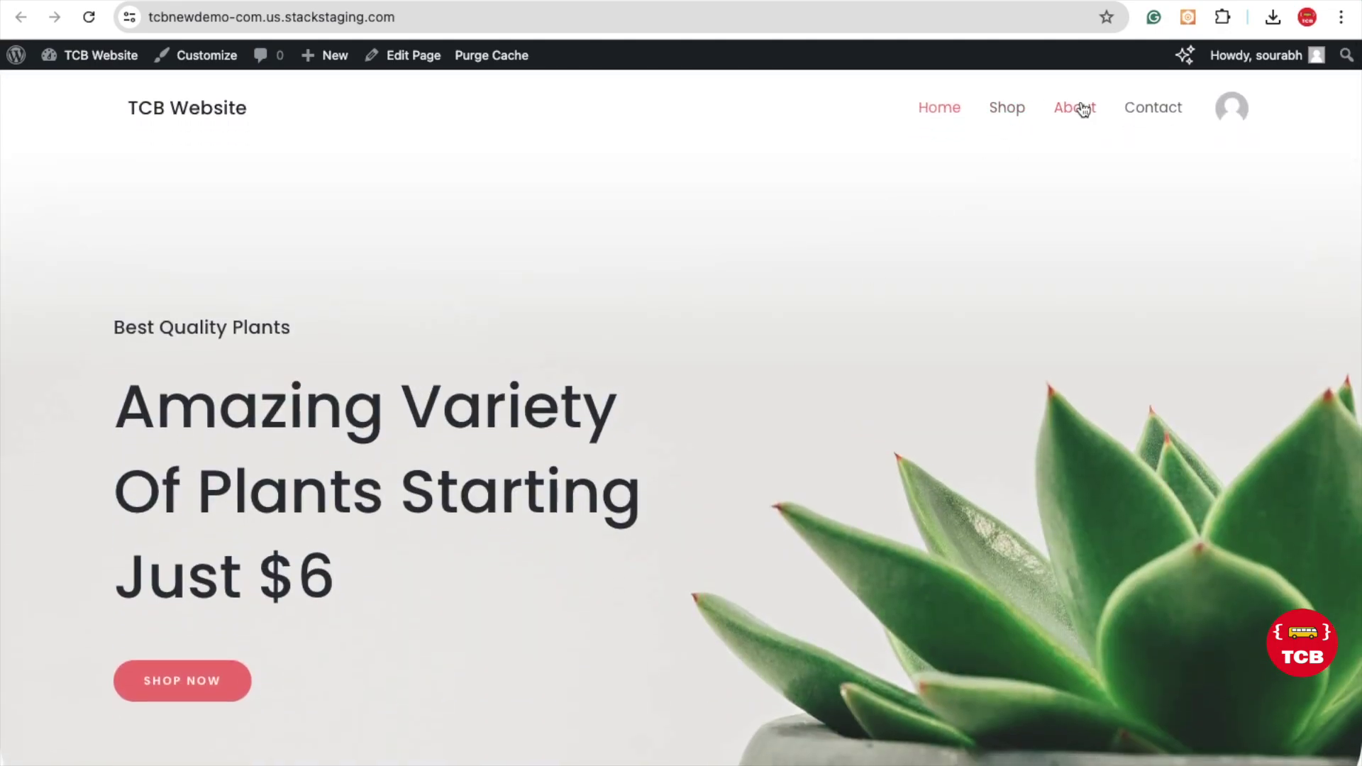
- Open the migrated site's About page and look through its content
click(1082, 108)
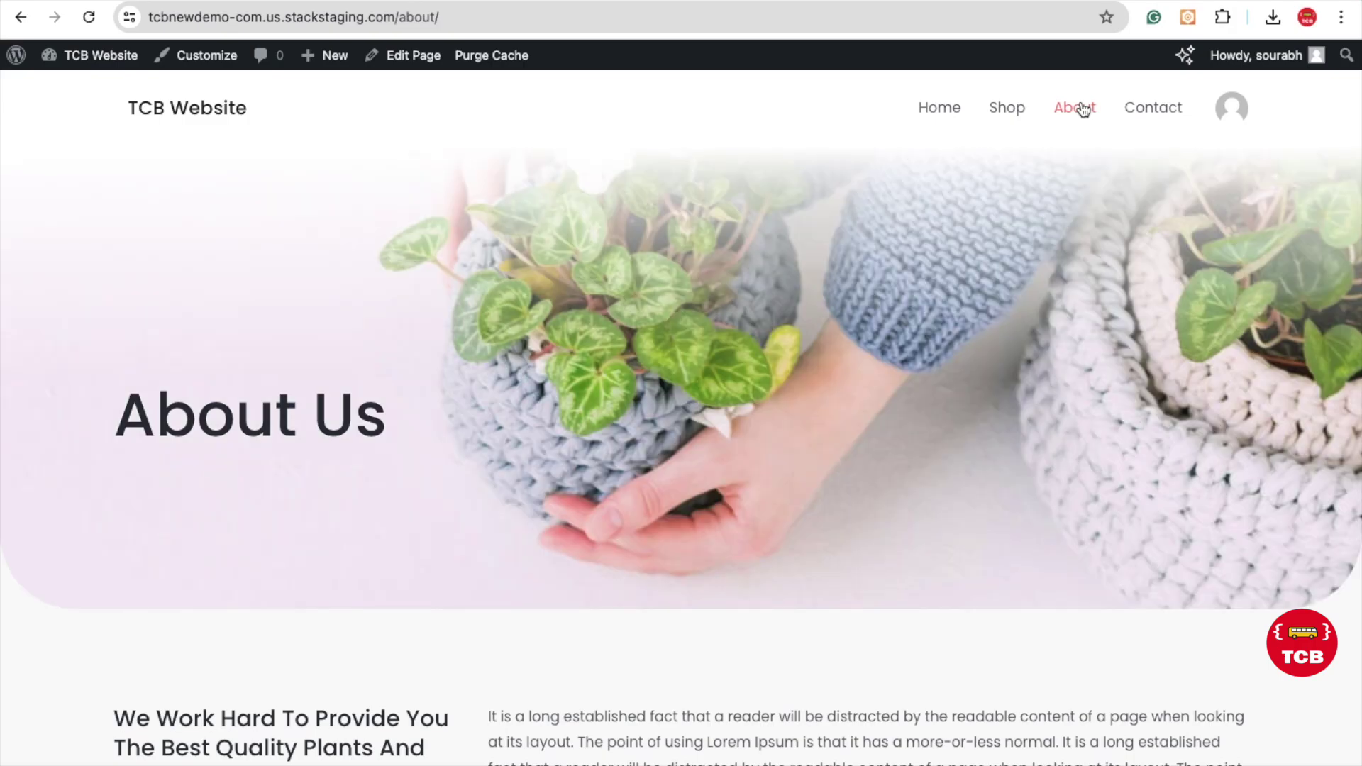
scroll(871, 199, down, 10)
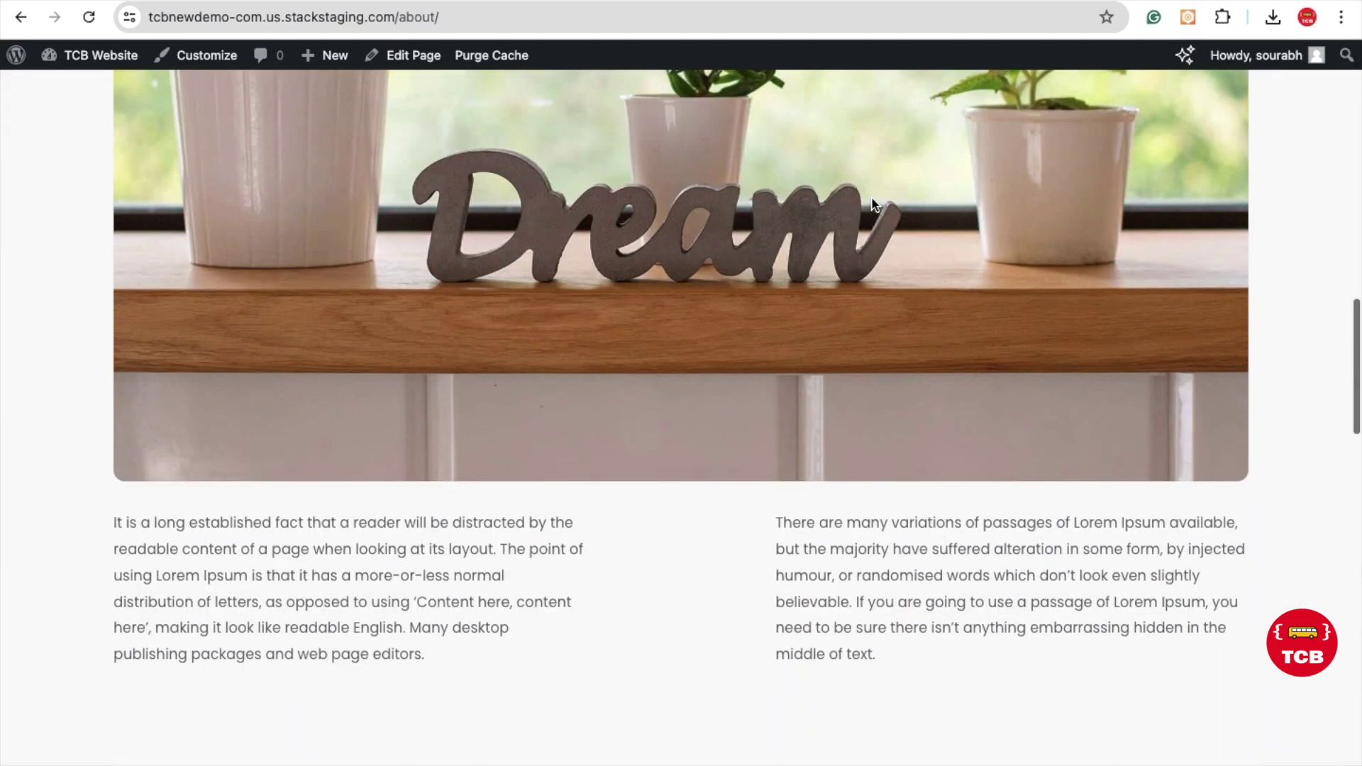
scroll(872, 203, up, 10)
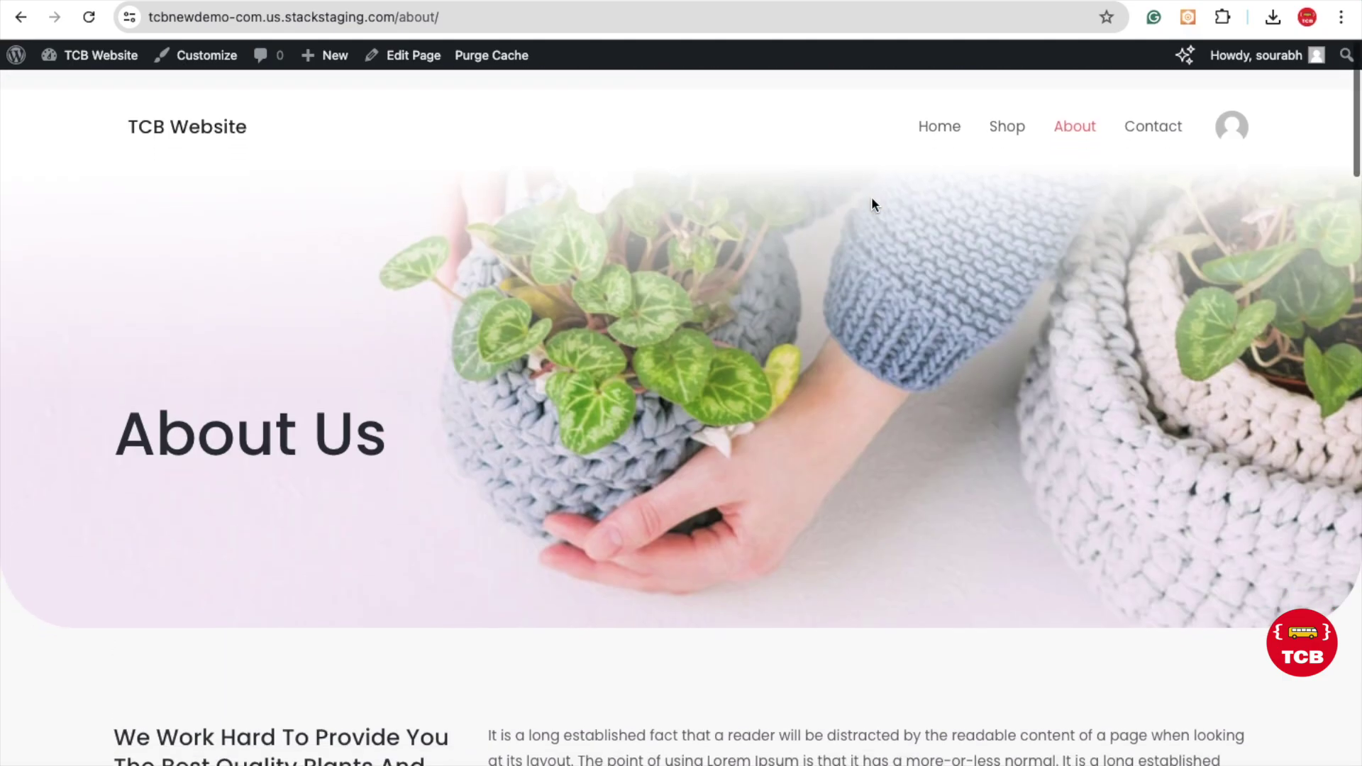